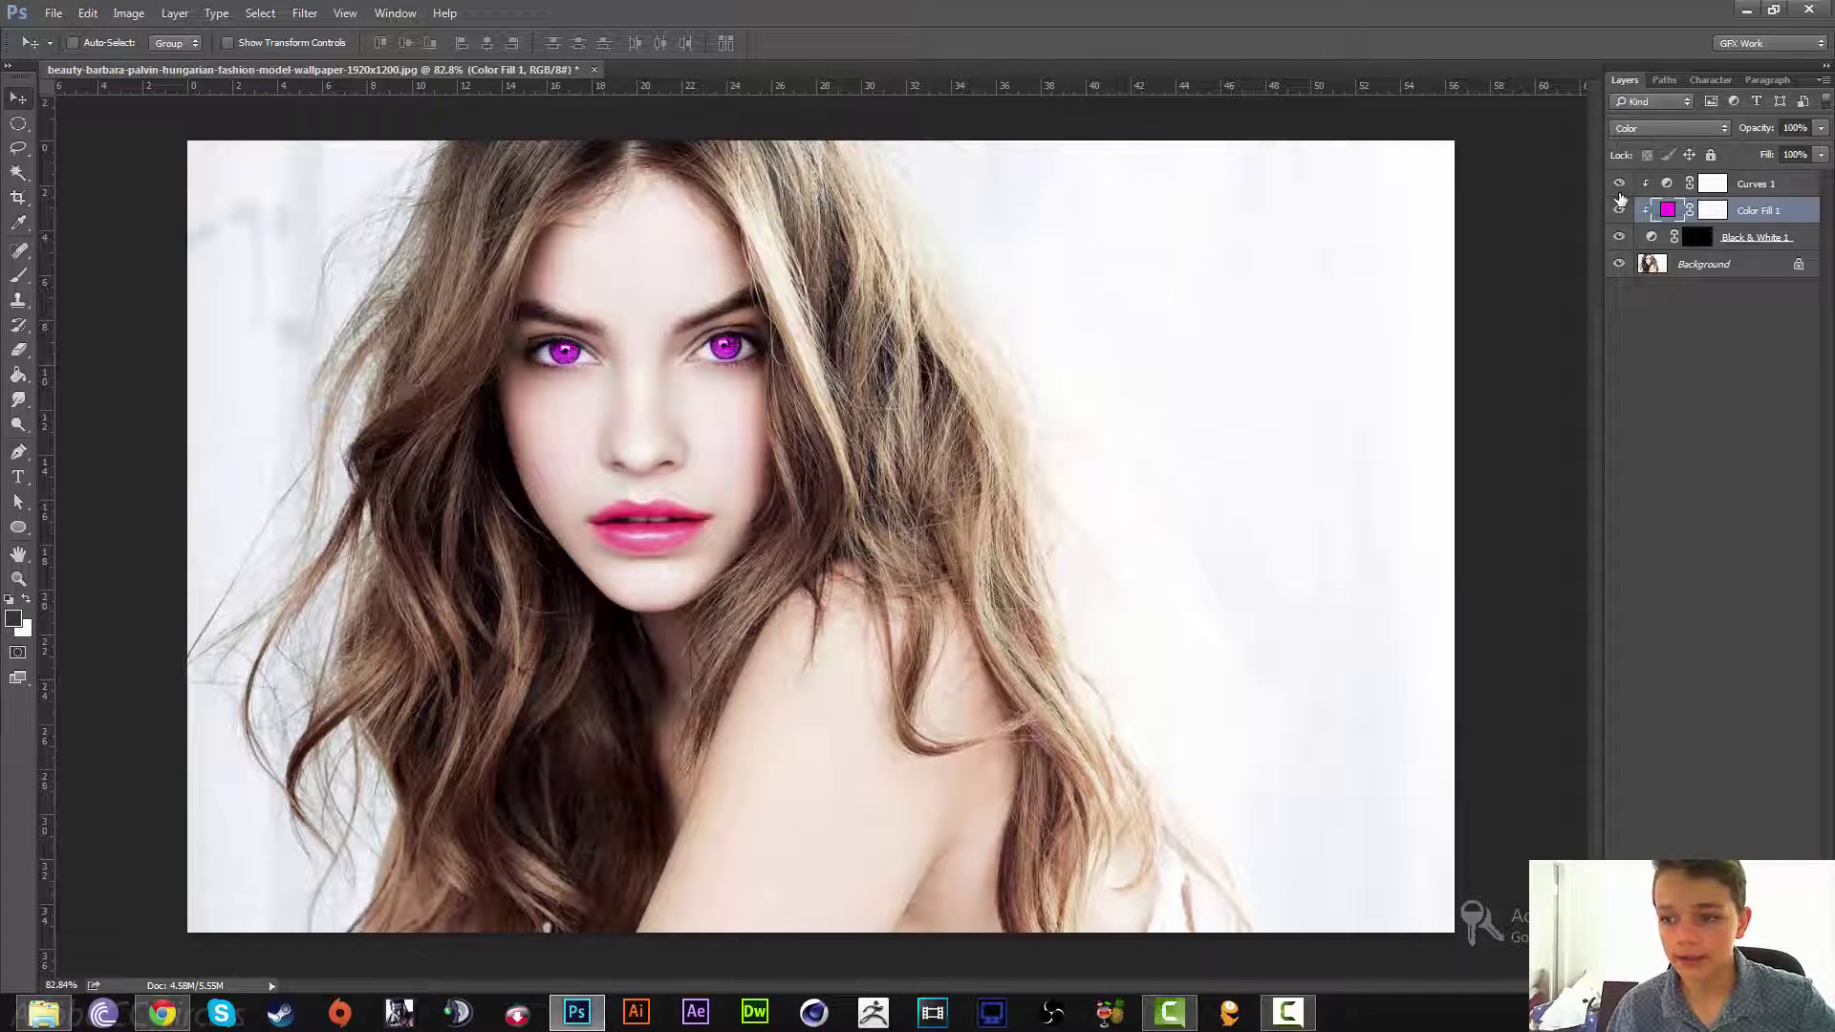
Toggle the Black & White layer to compare the eyes, then close the document
click(1615, 236)
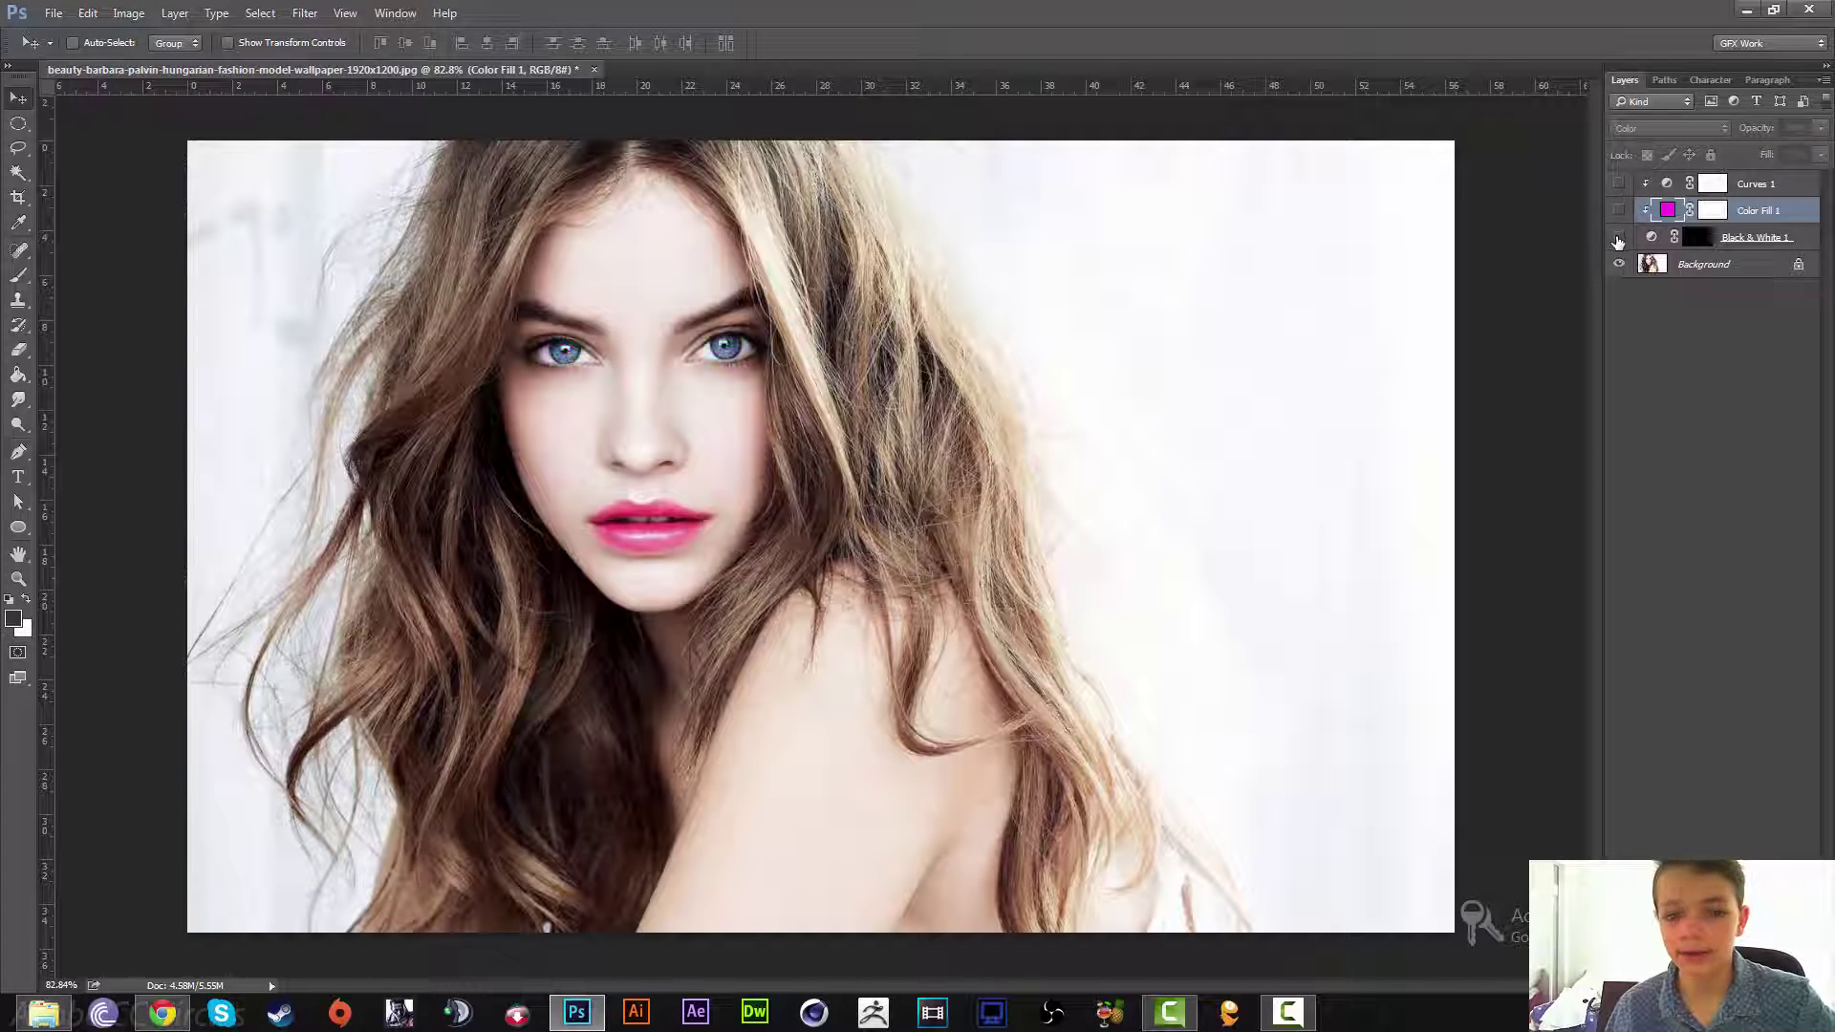
click(1619, 237)
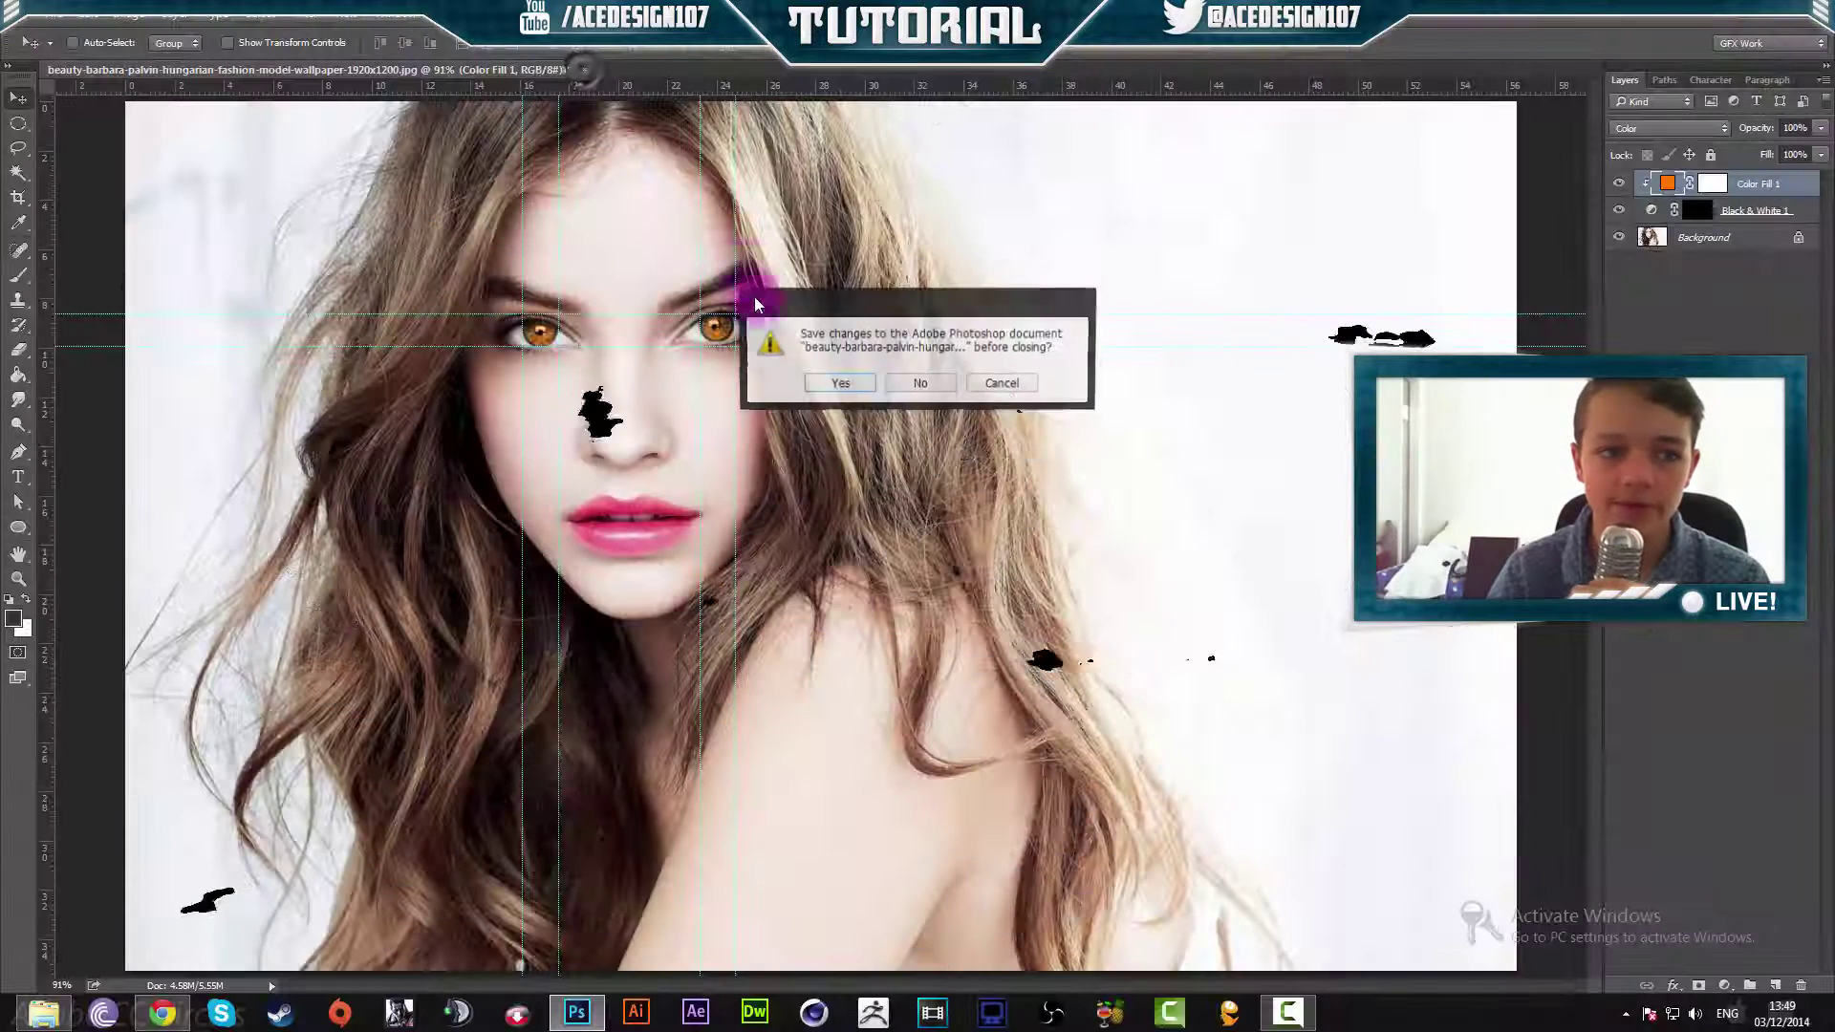
click(916, 380)
Open the original portrait photo from the change eye colour folder
click(66, 29)
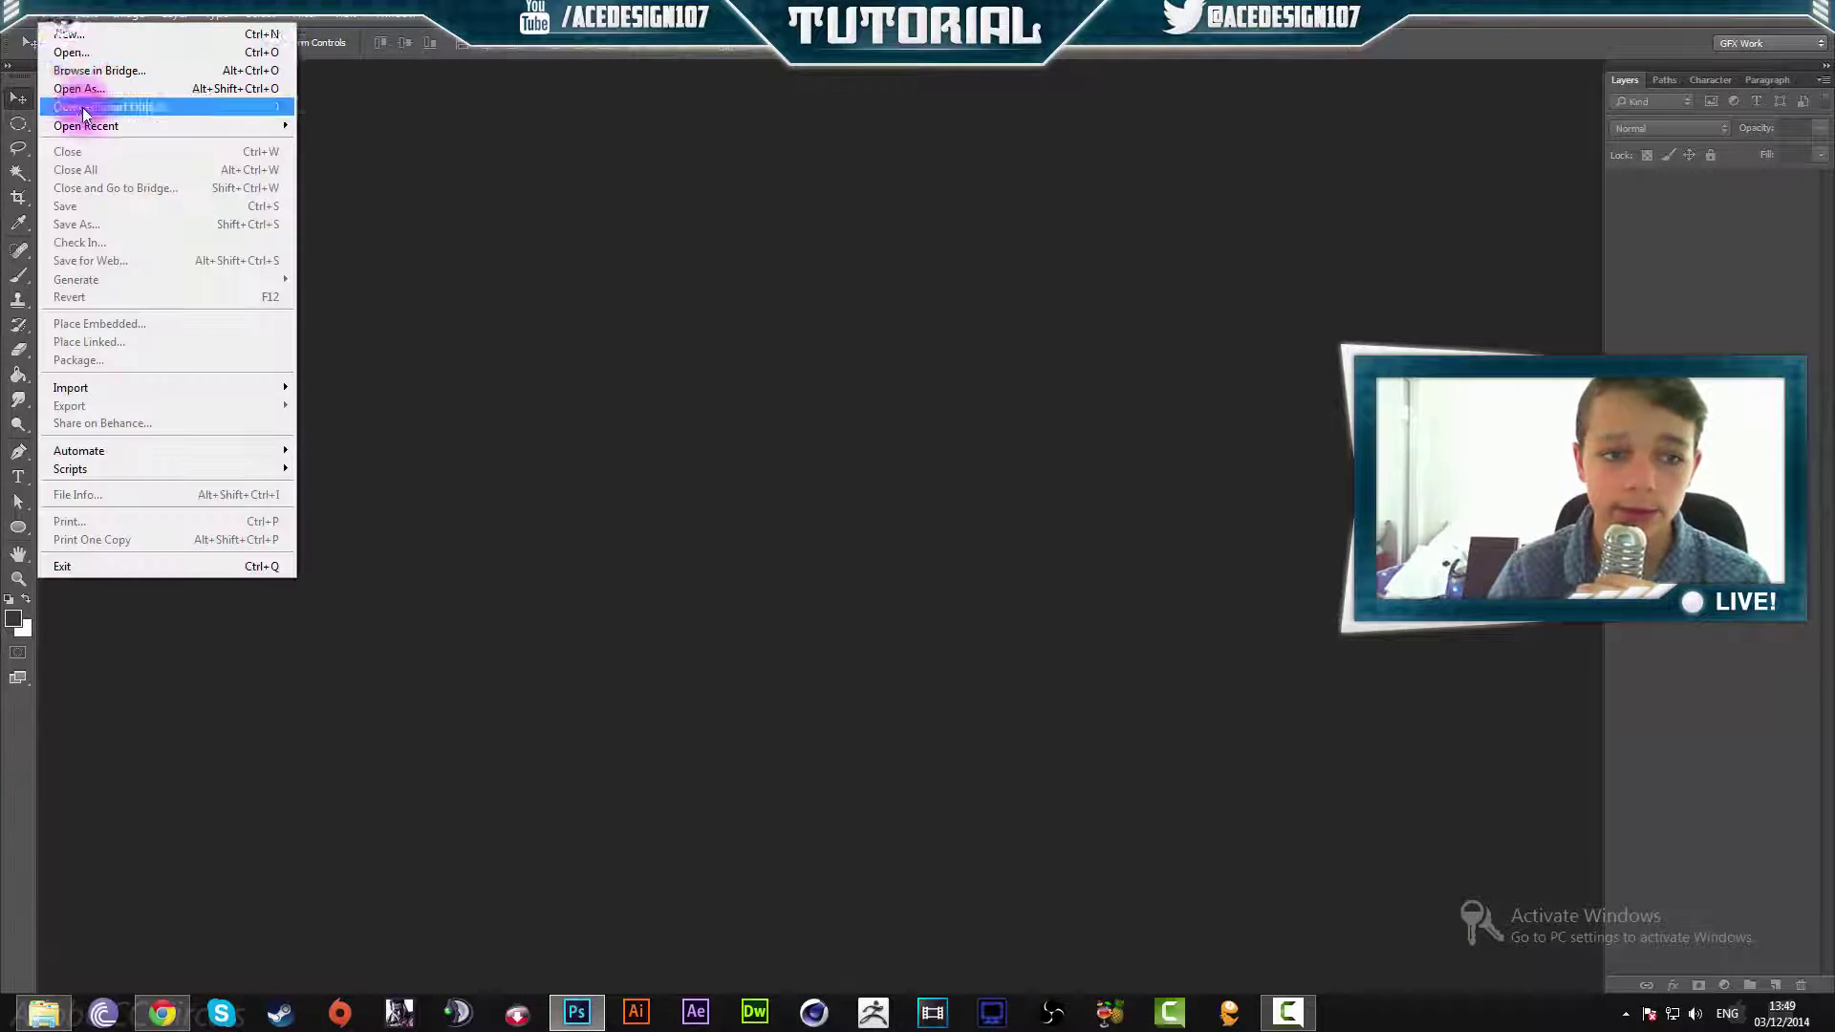
click(67, 55)
double_click(170, 139)
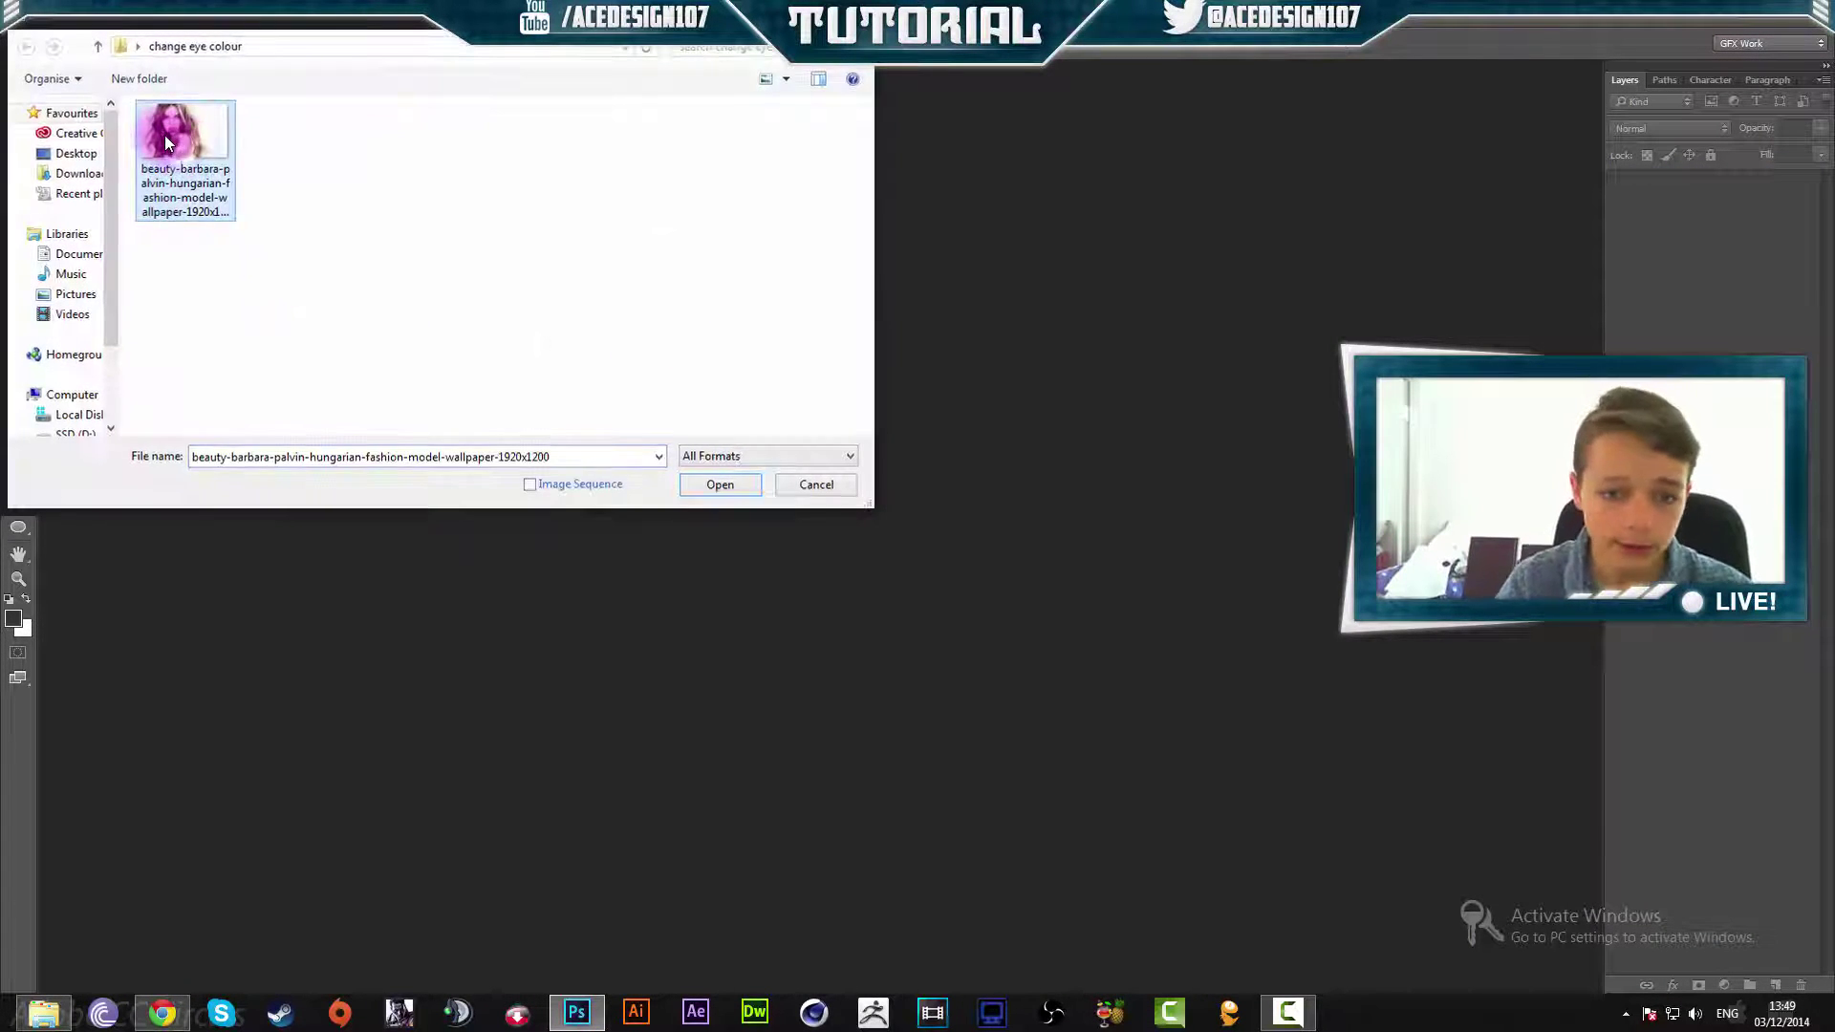
Zoom in and drag two vertical guides per eye plus horizontal guides above and below the eyes
scroll(585, 377, up, 5)
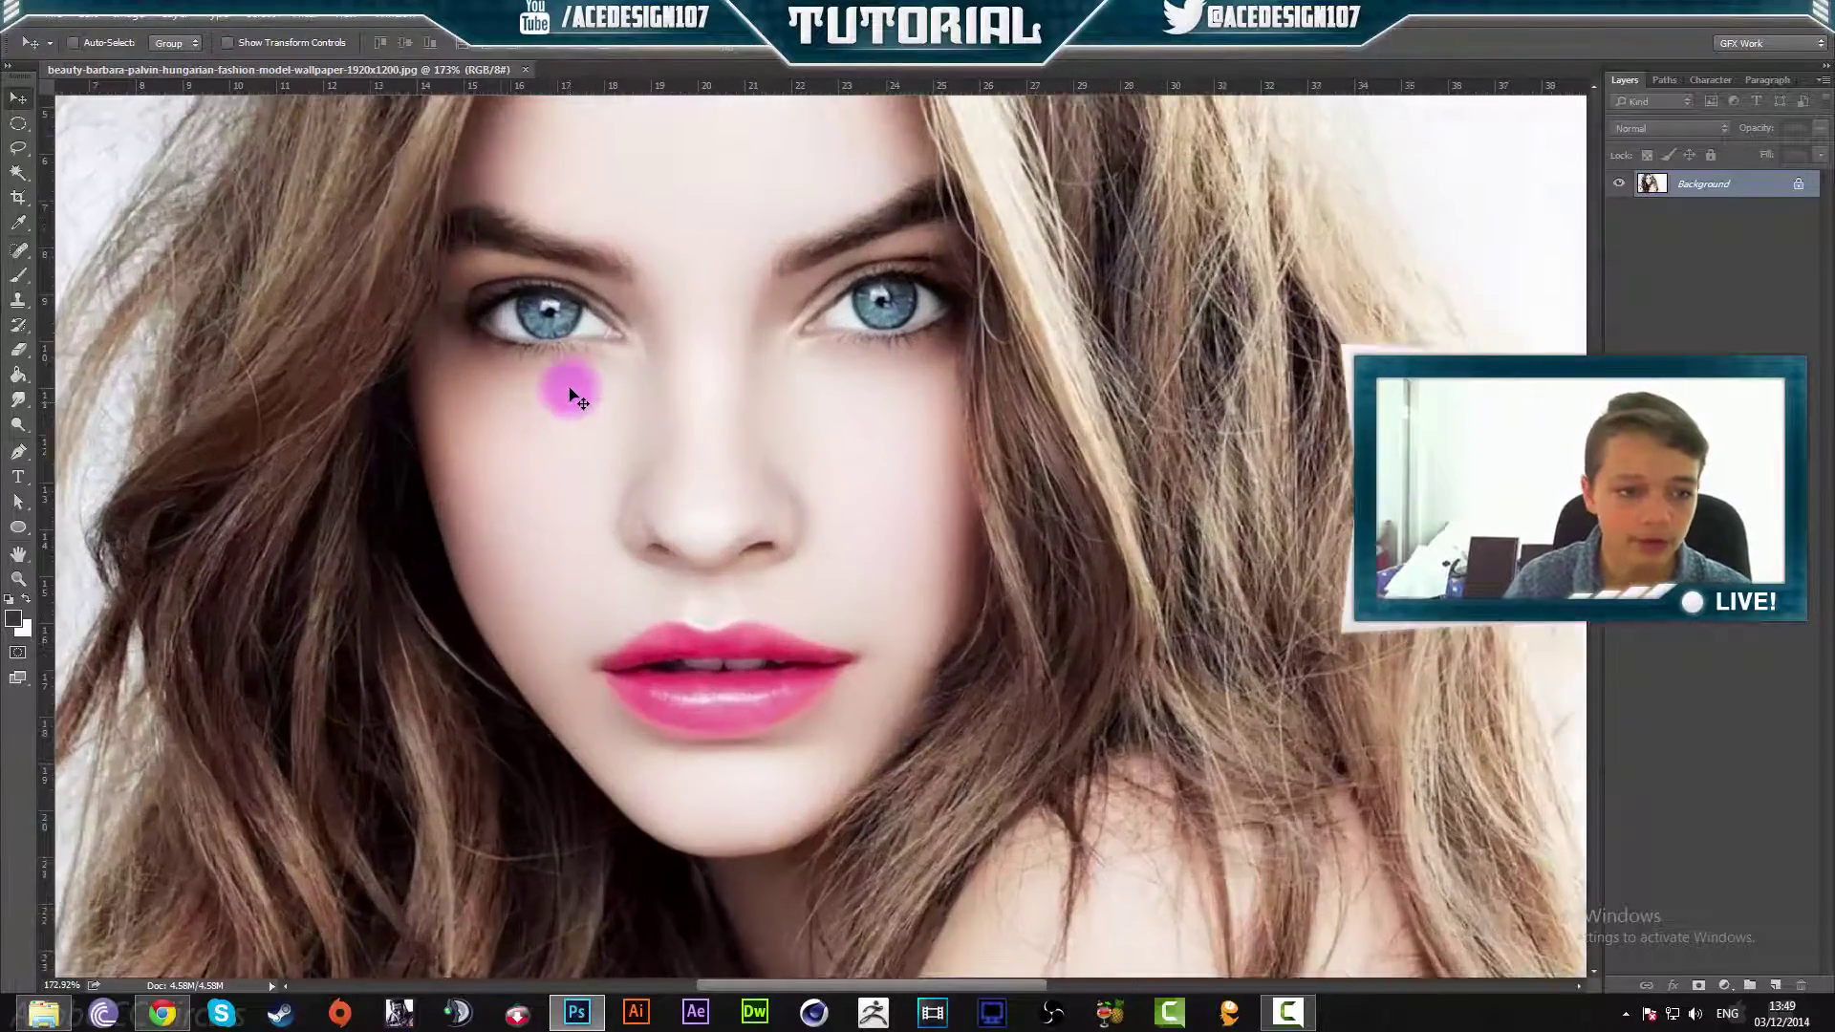
drag(48, 382, 489, 334)
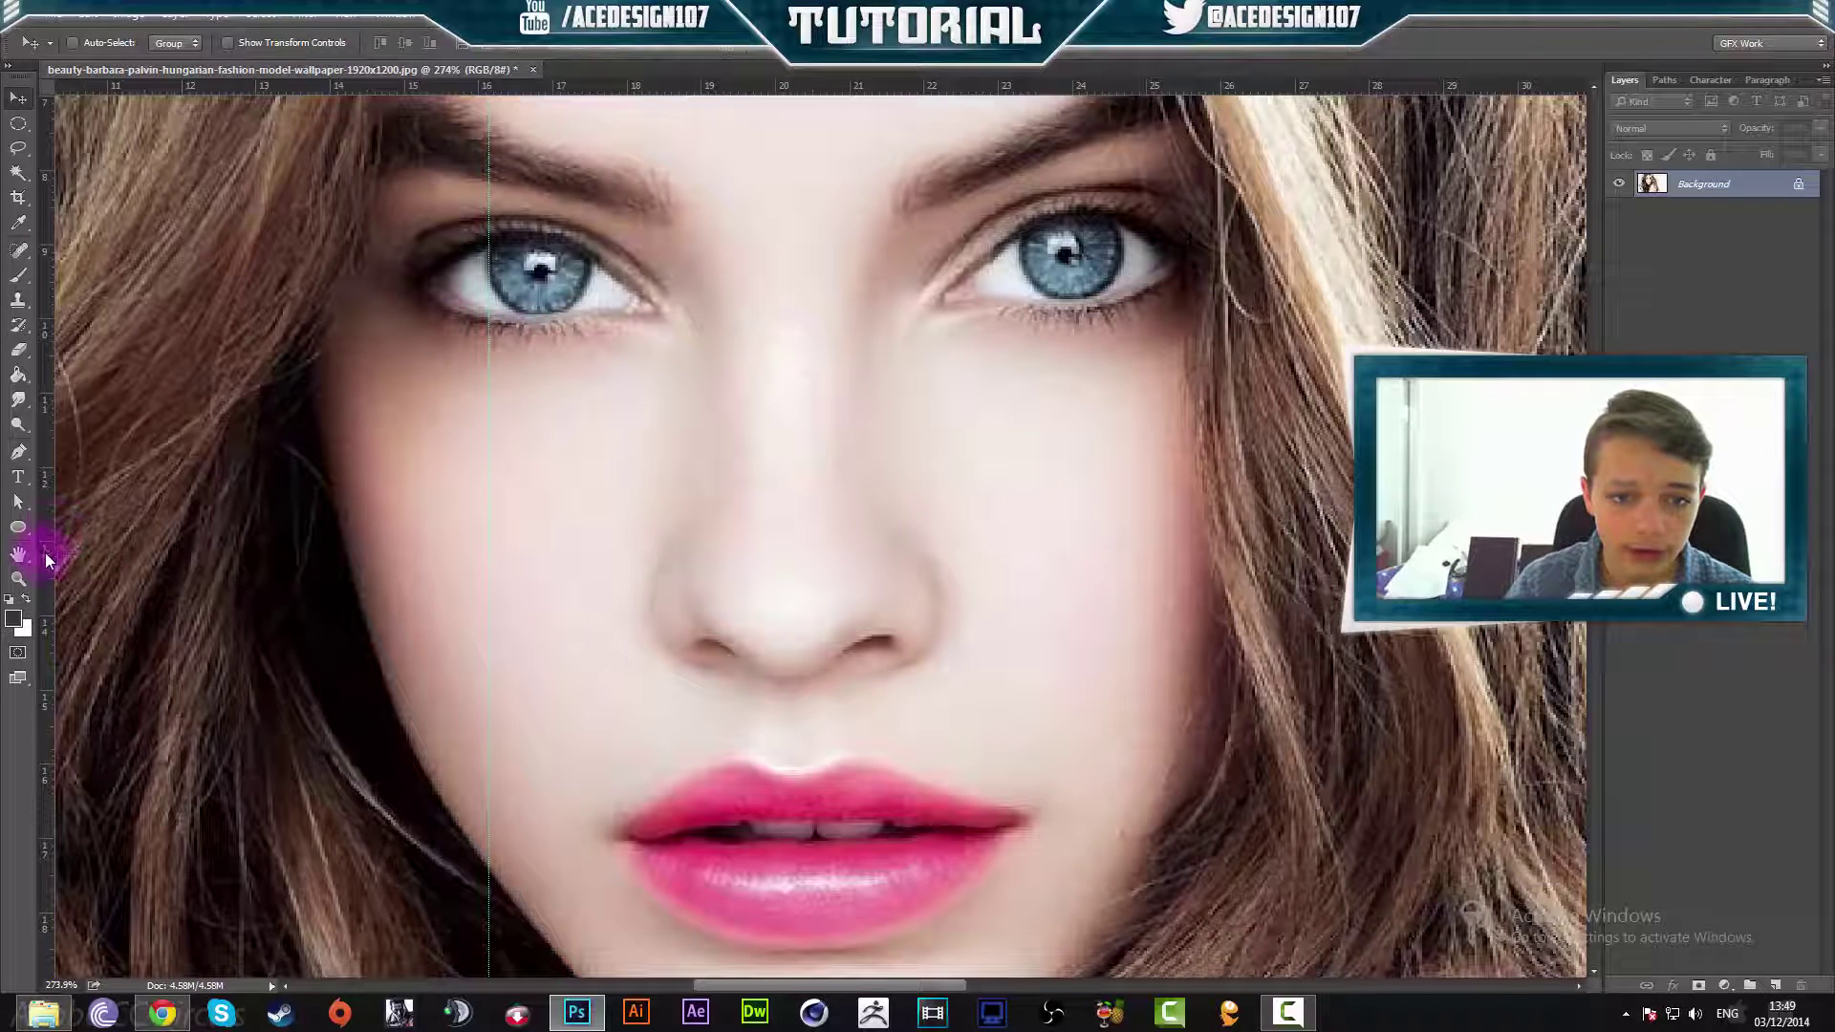
drag(44, 553, 591, 395)
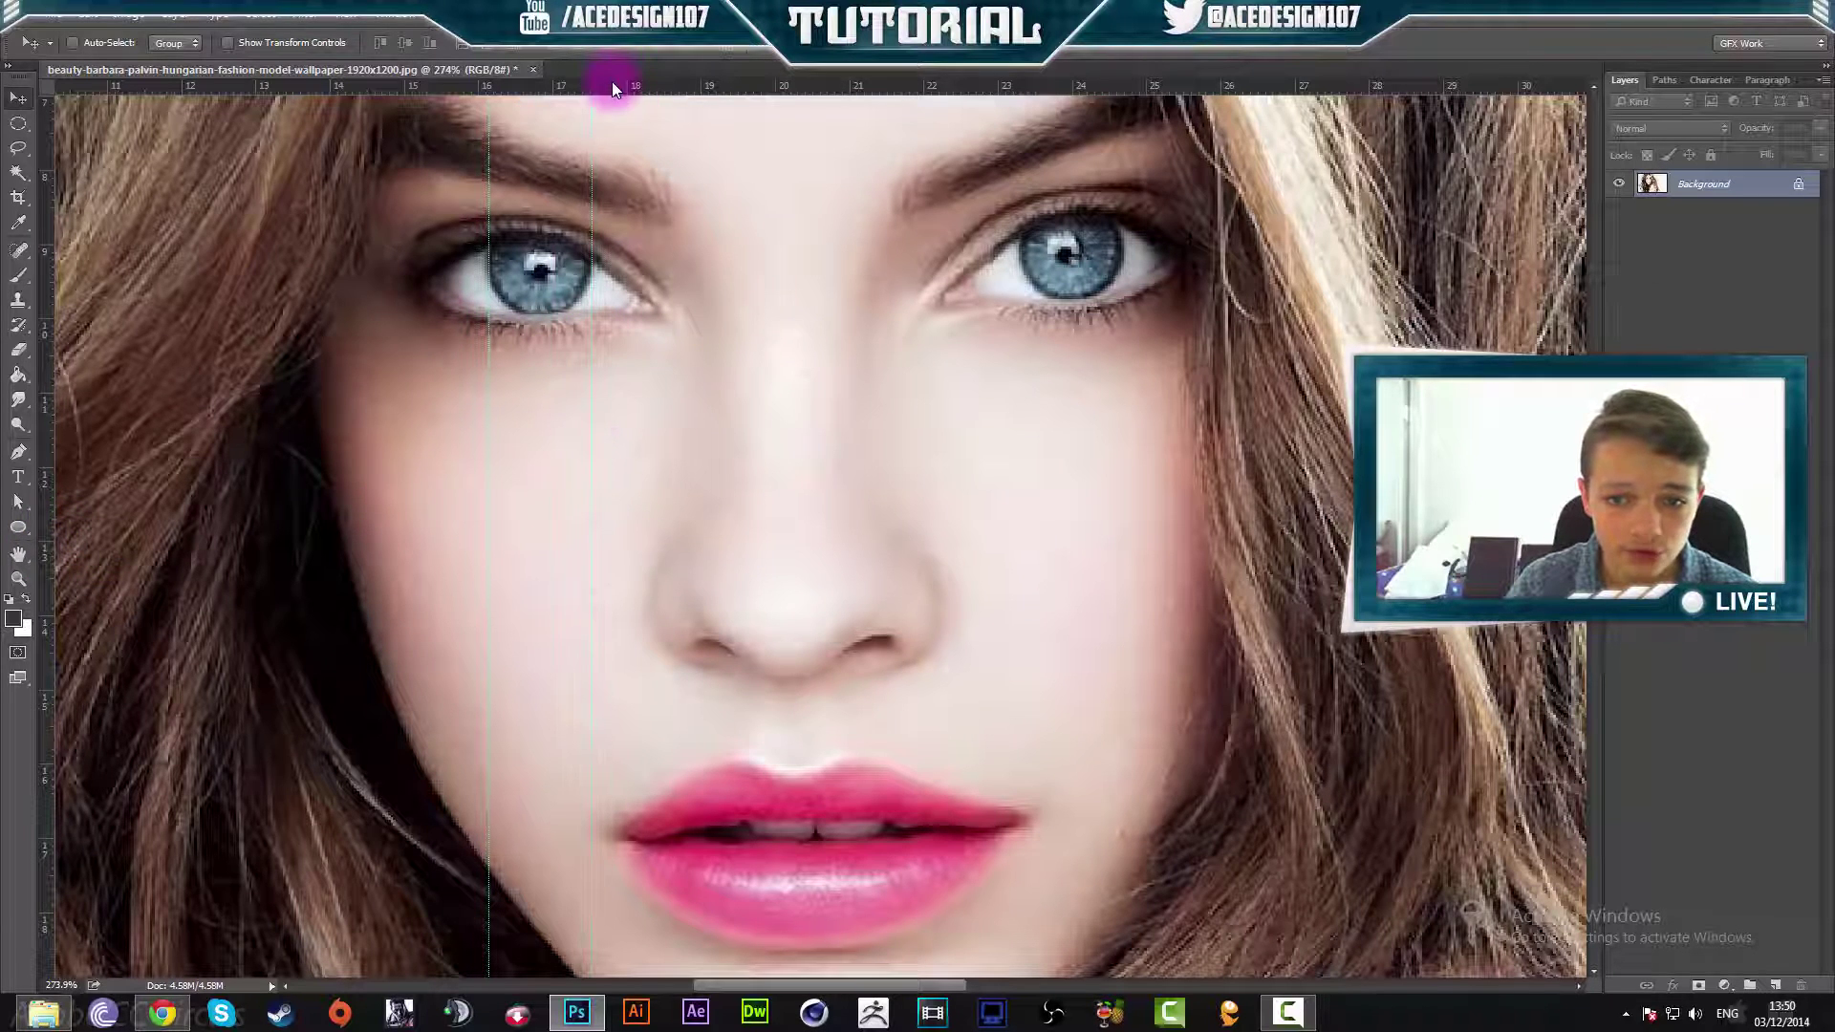
drag(612, 82, 570, 314)
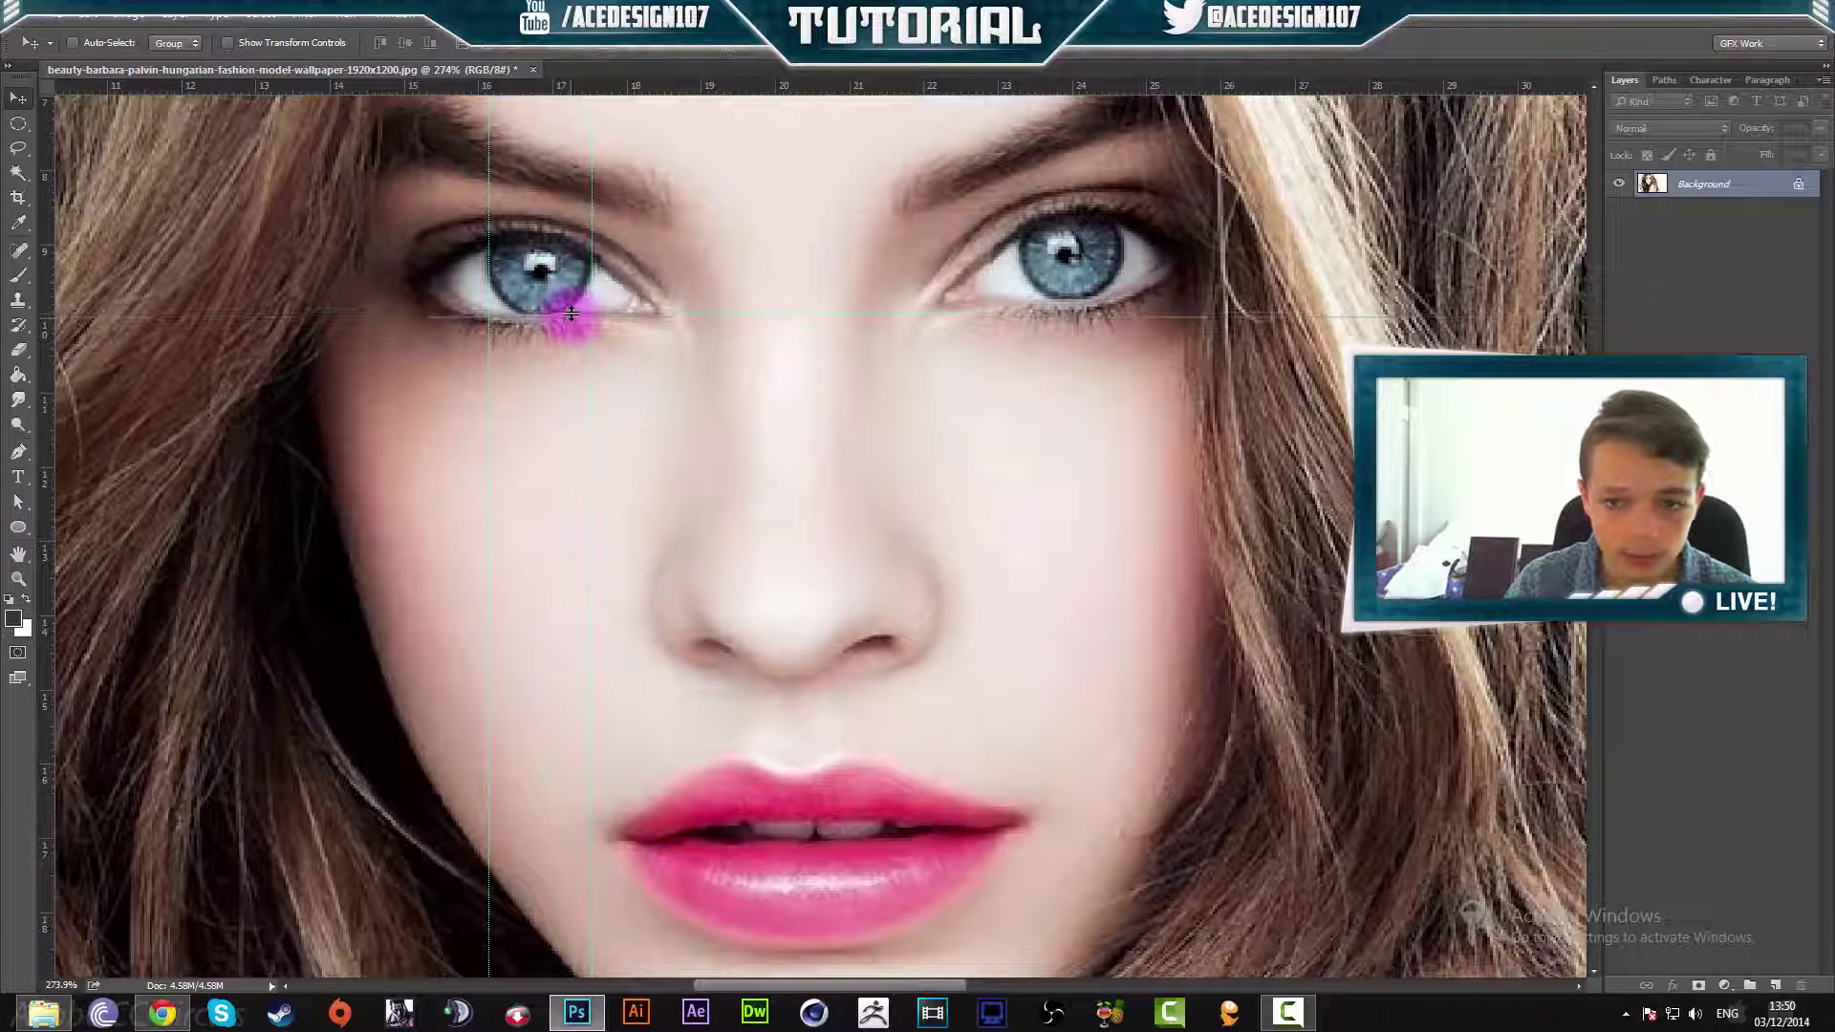
drag(45, 629, 1021, 564)
drag(45, 619, 1124, 392)
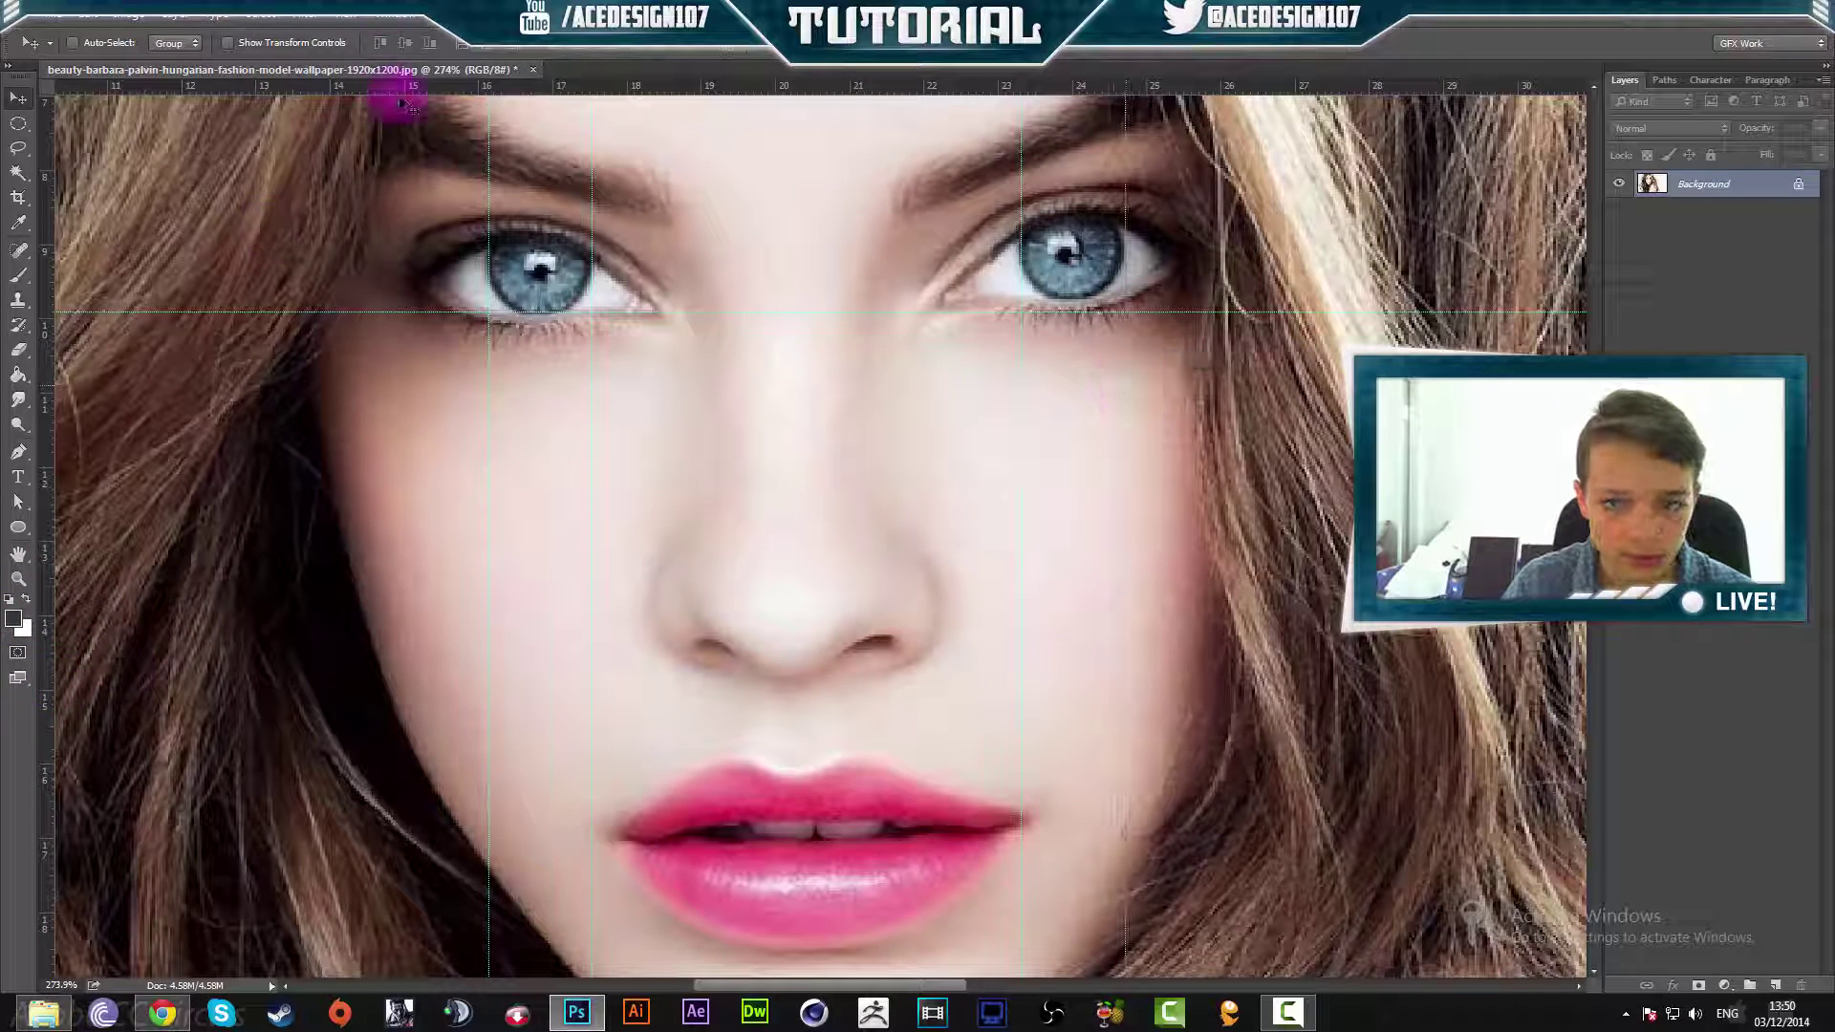
drag(423, 88, 435, 217)
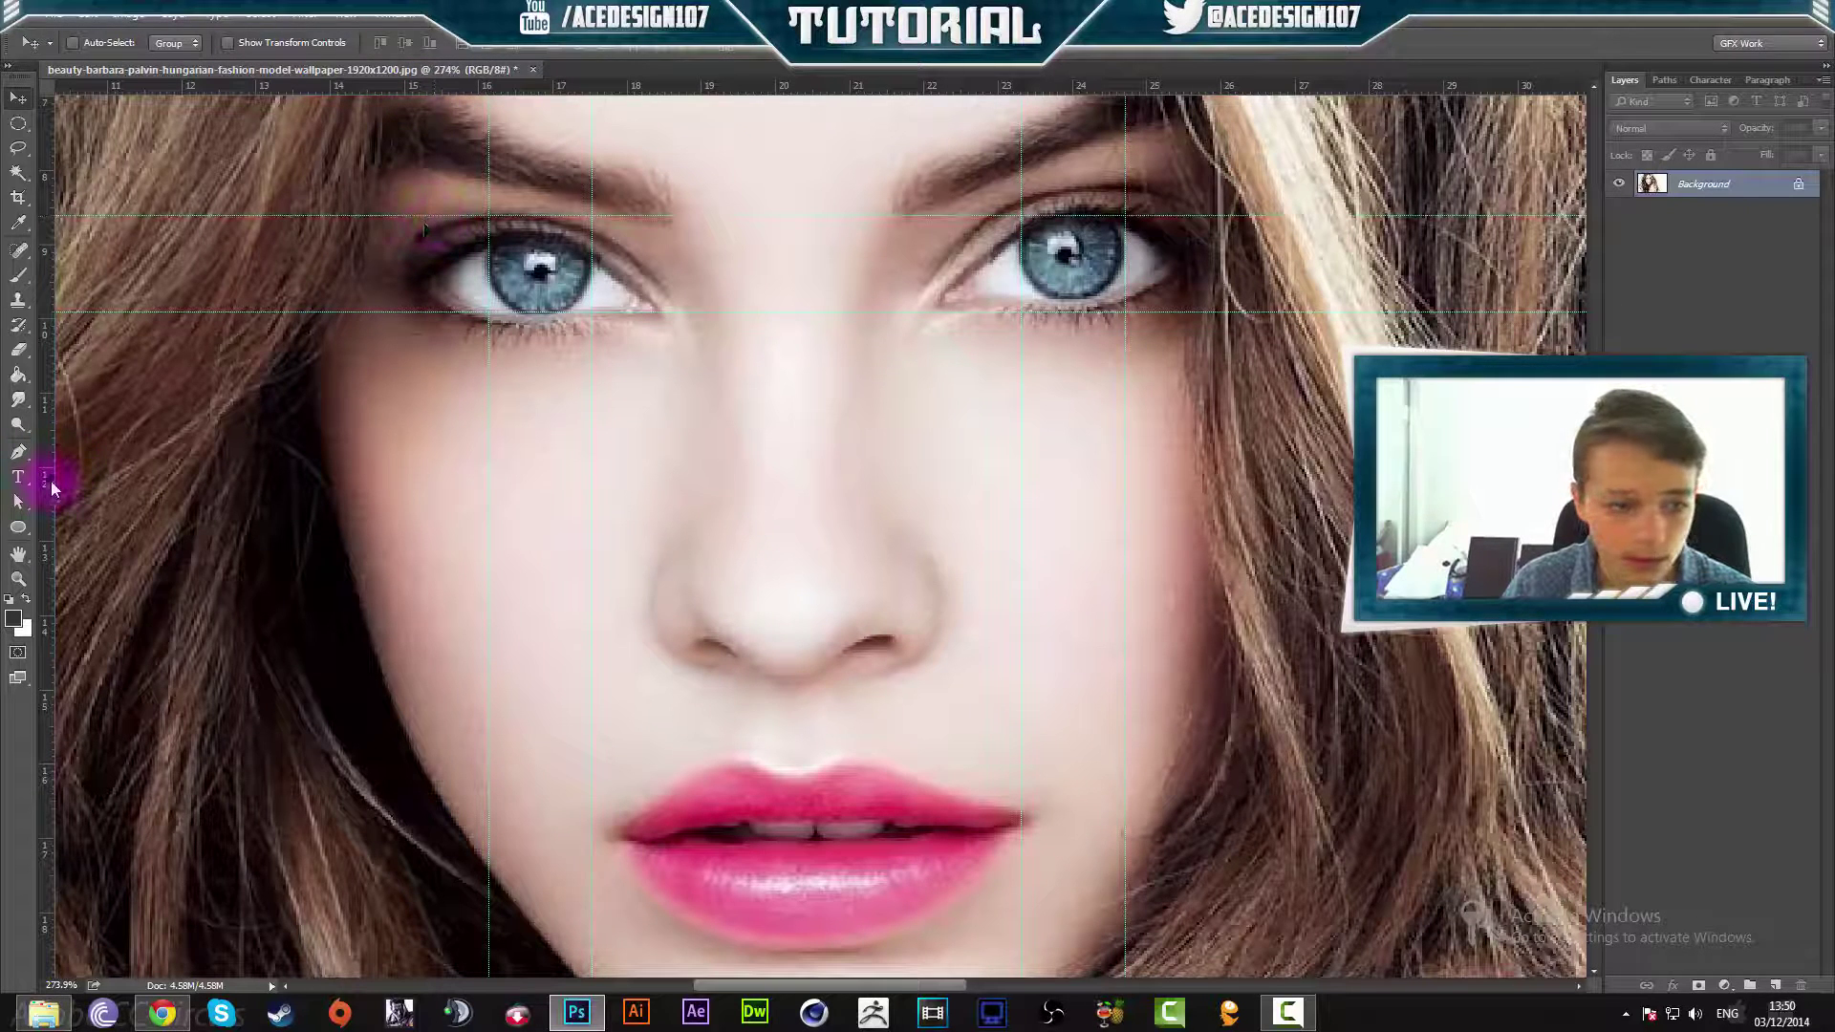
drag(51, 487, 51, 418)
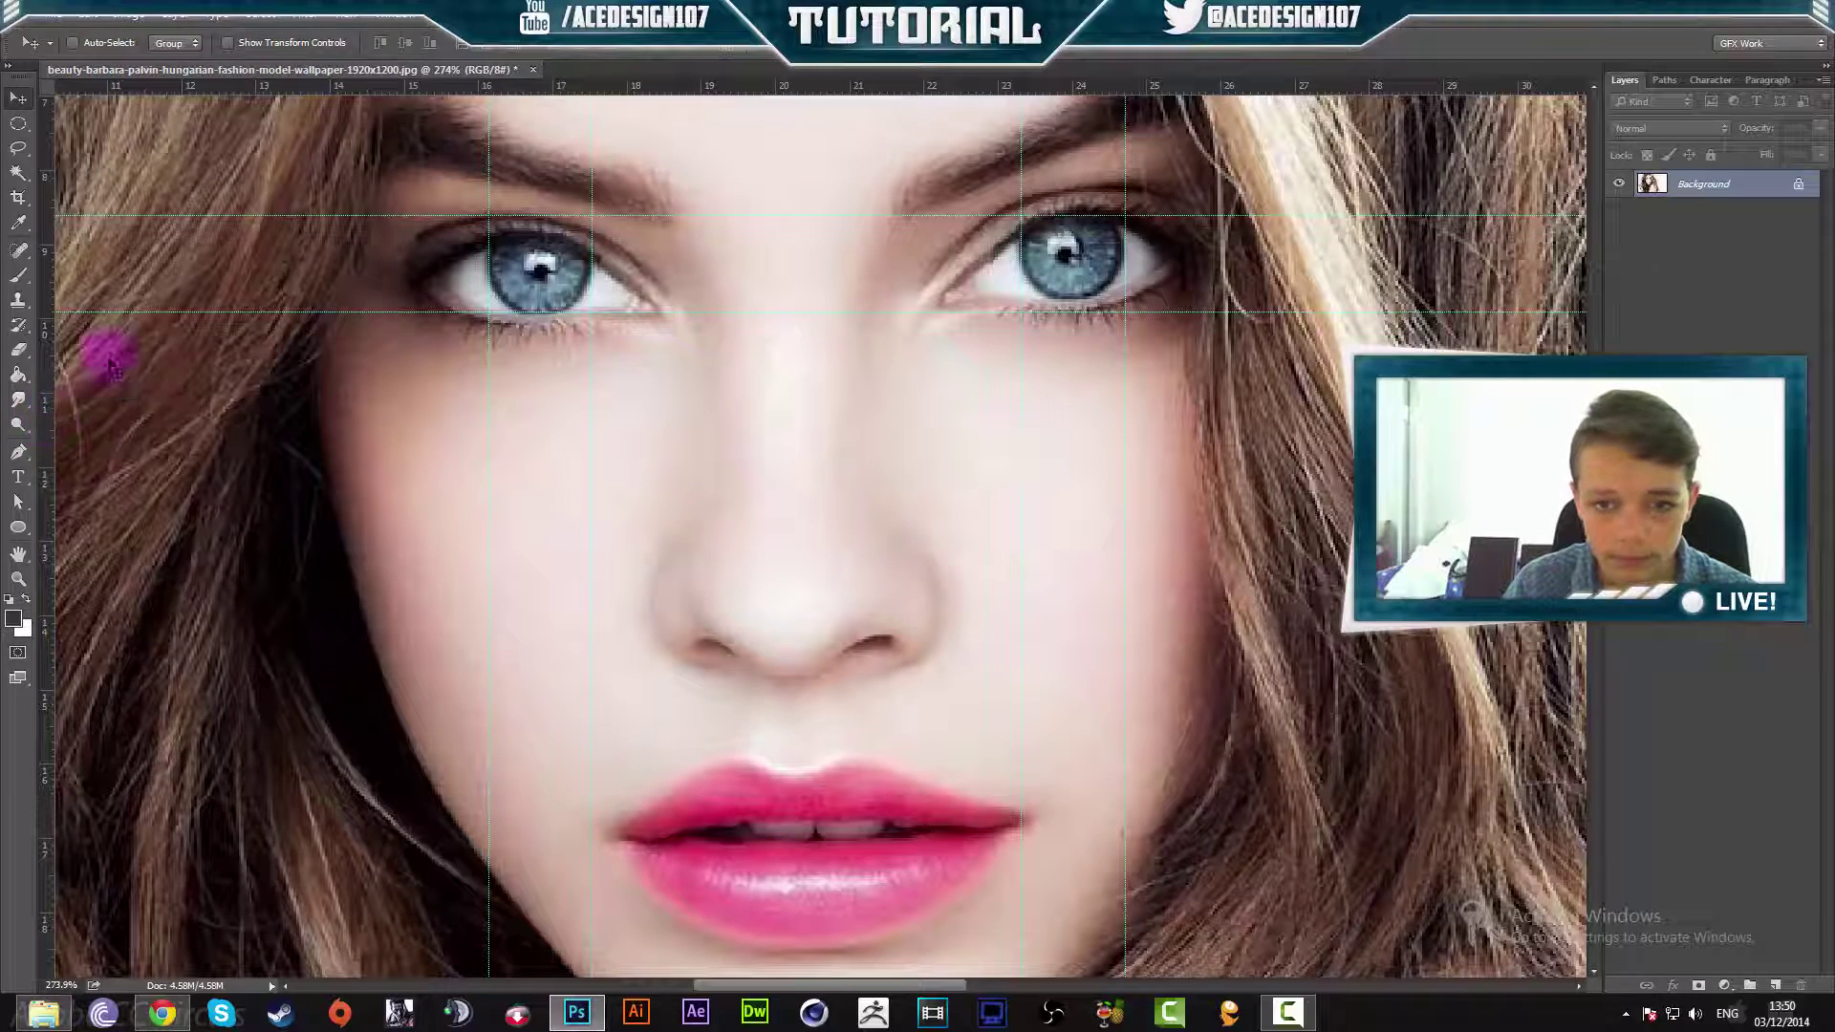
drag(899, 93, 892, 300)
Draw elliptical marquee selections around the left iris and the right iris
scroll(432, 337, up, 3)
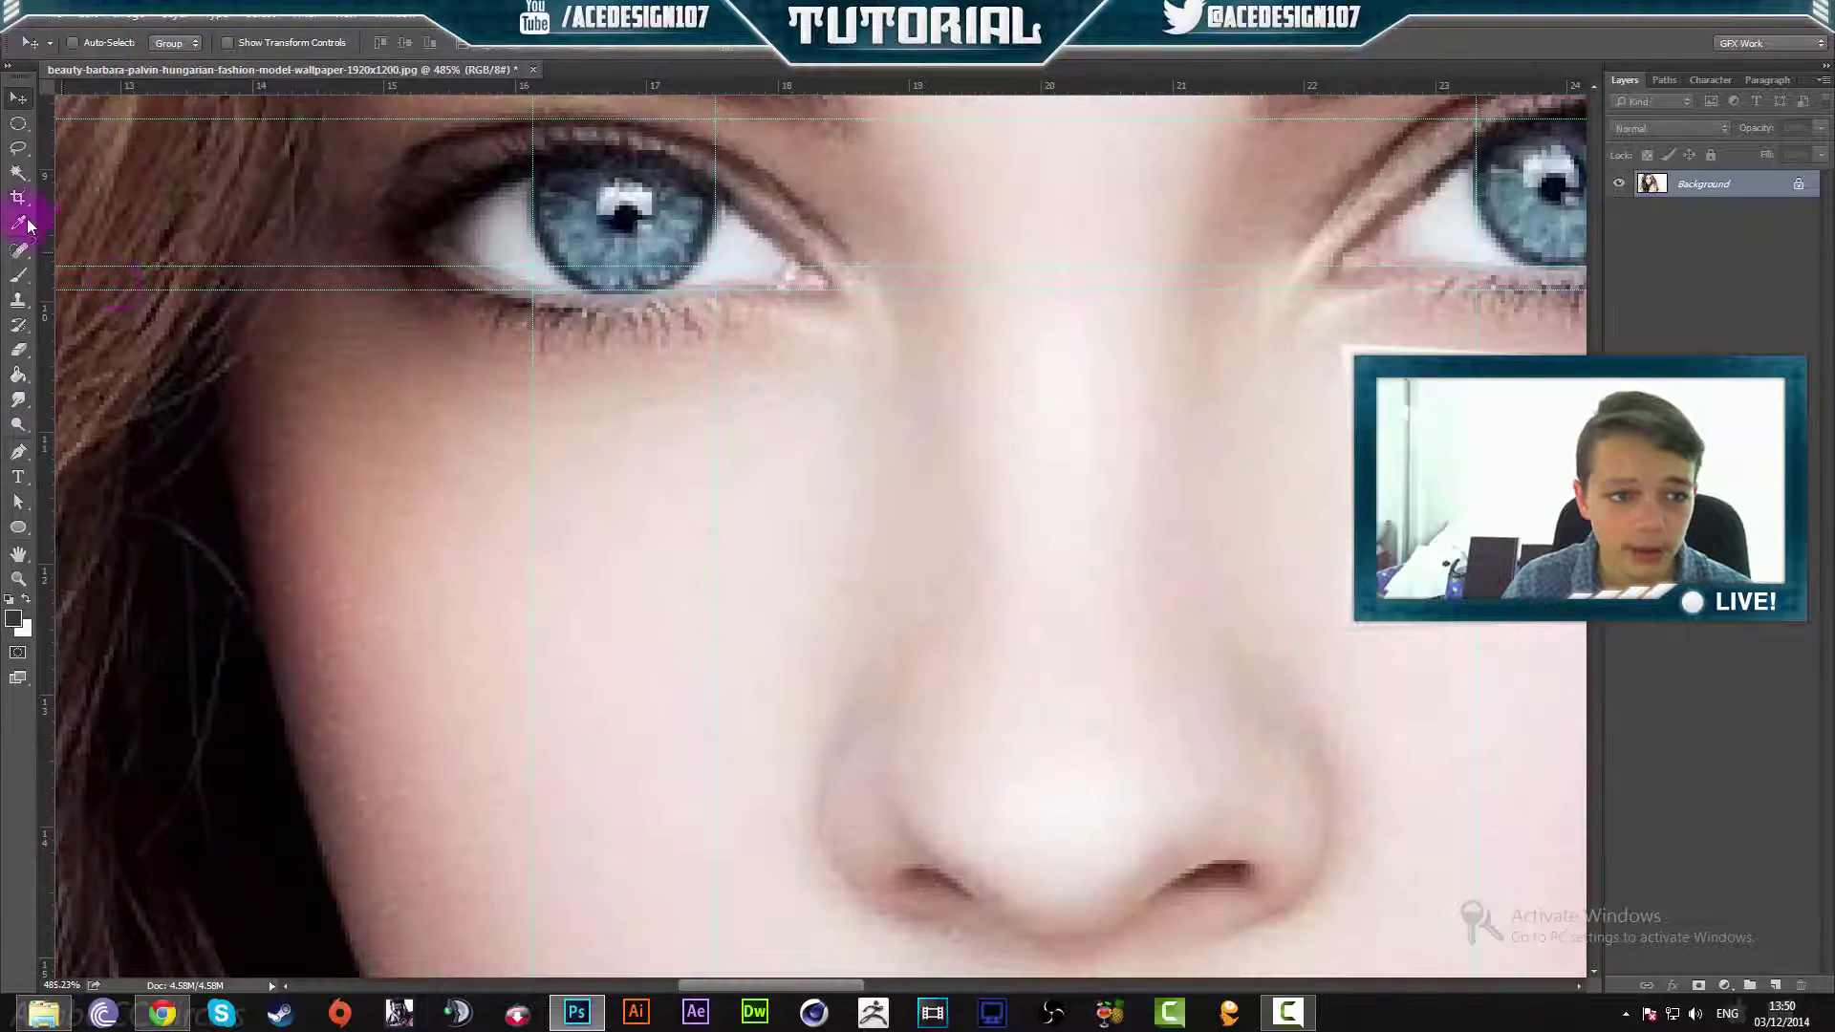
click(19, 125)
click(95, 141)
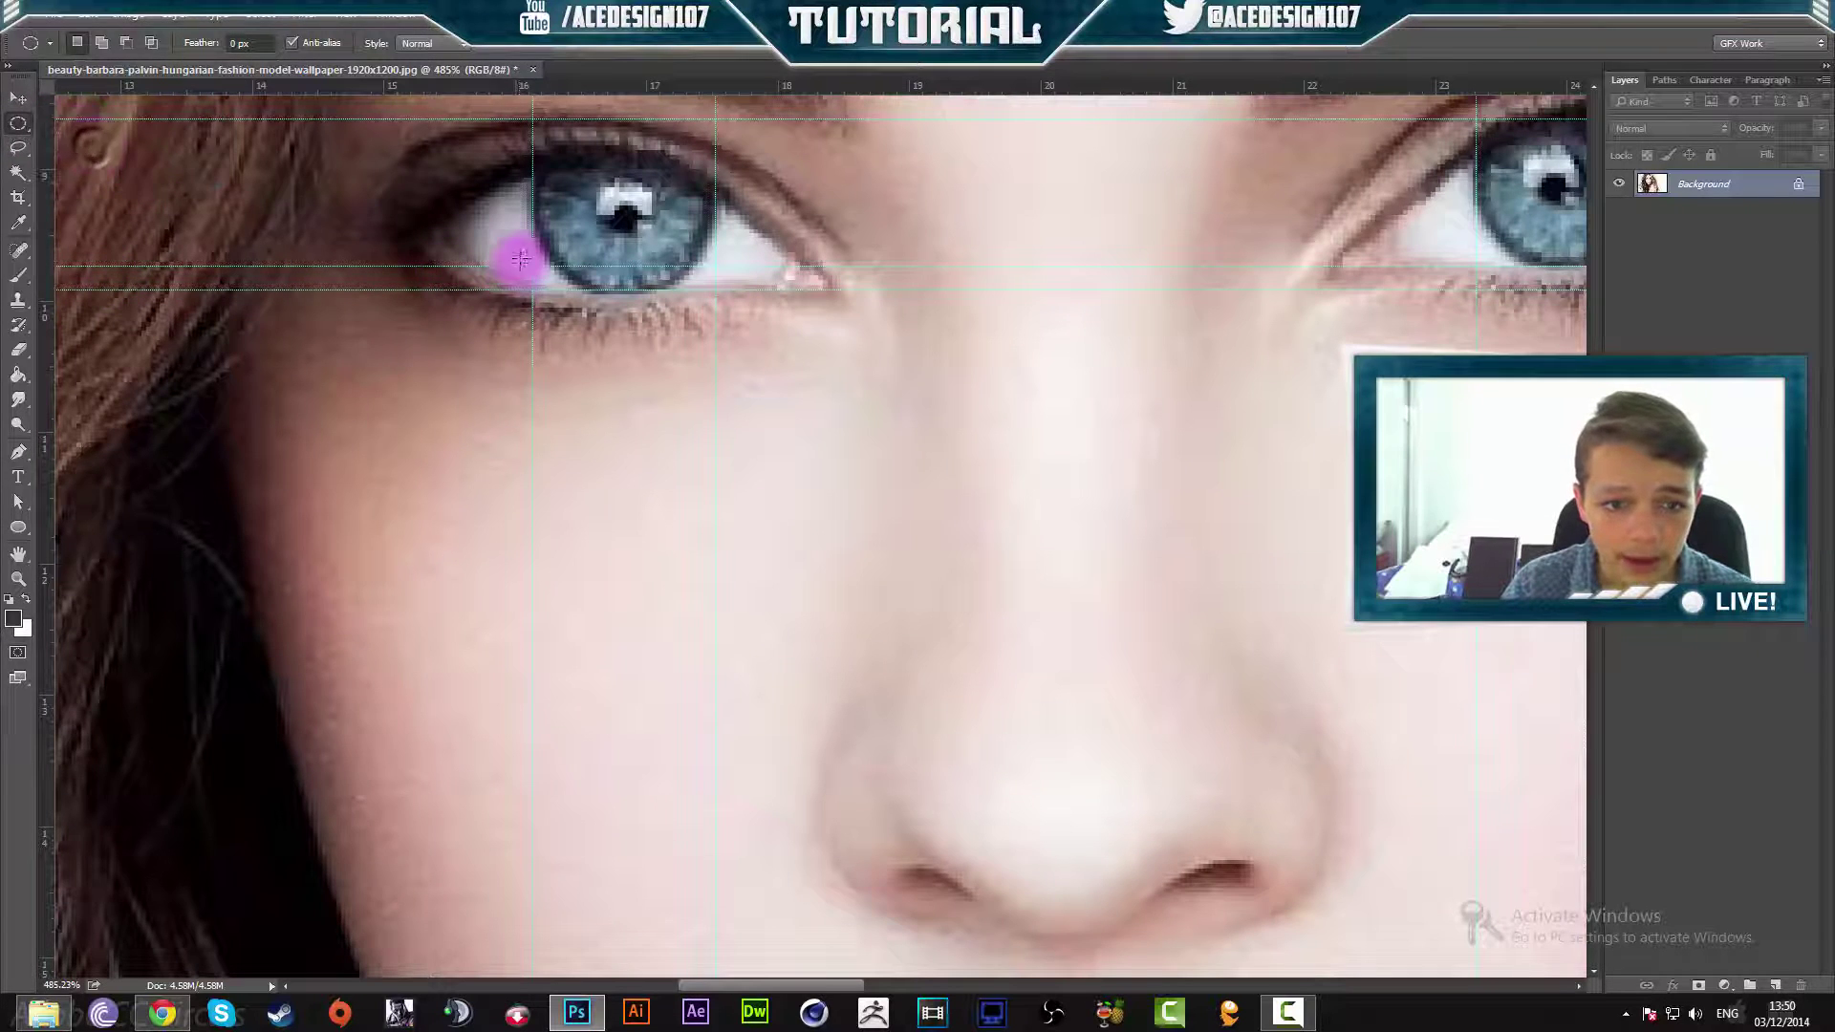
scroll(513, 267, down, 2)
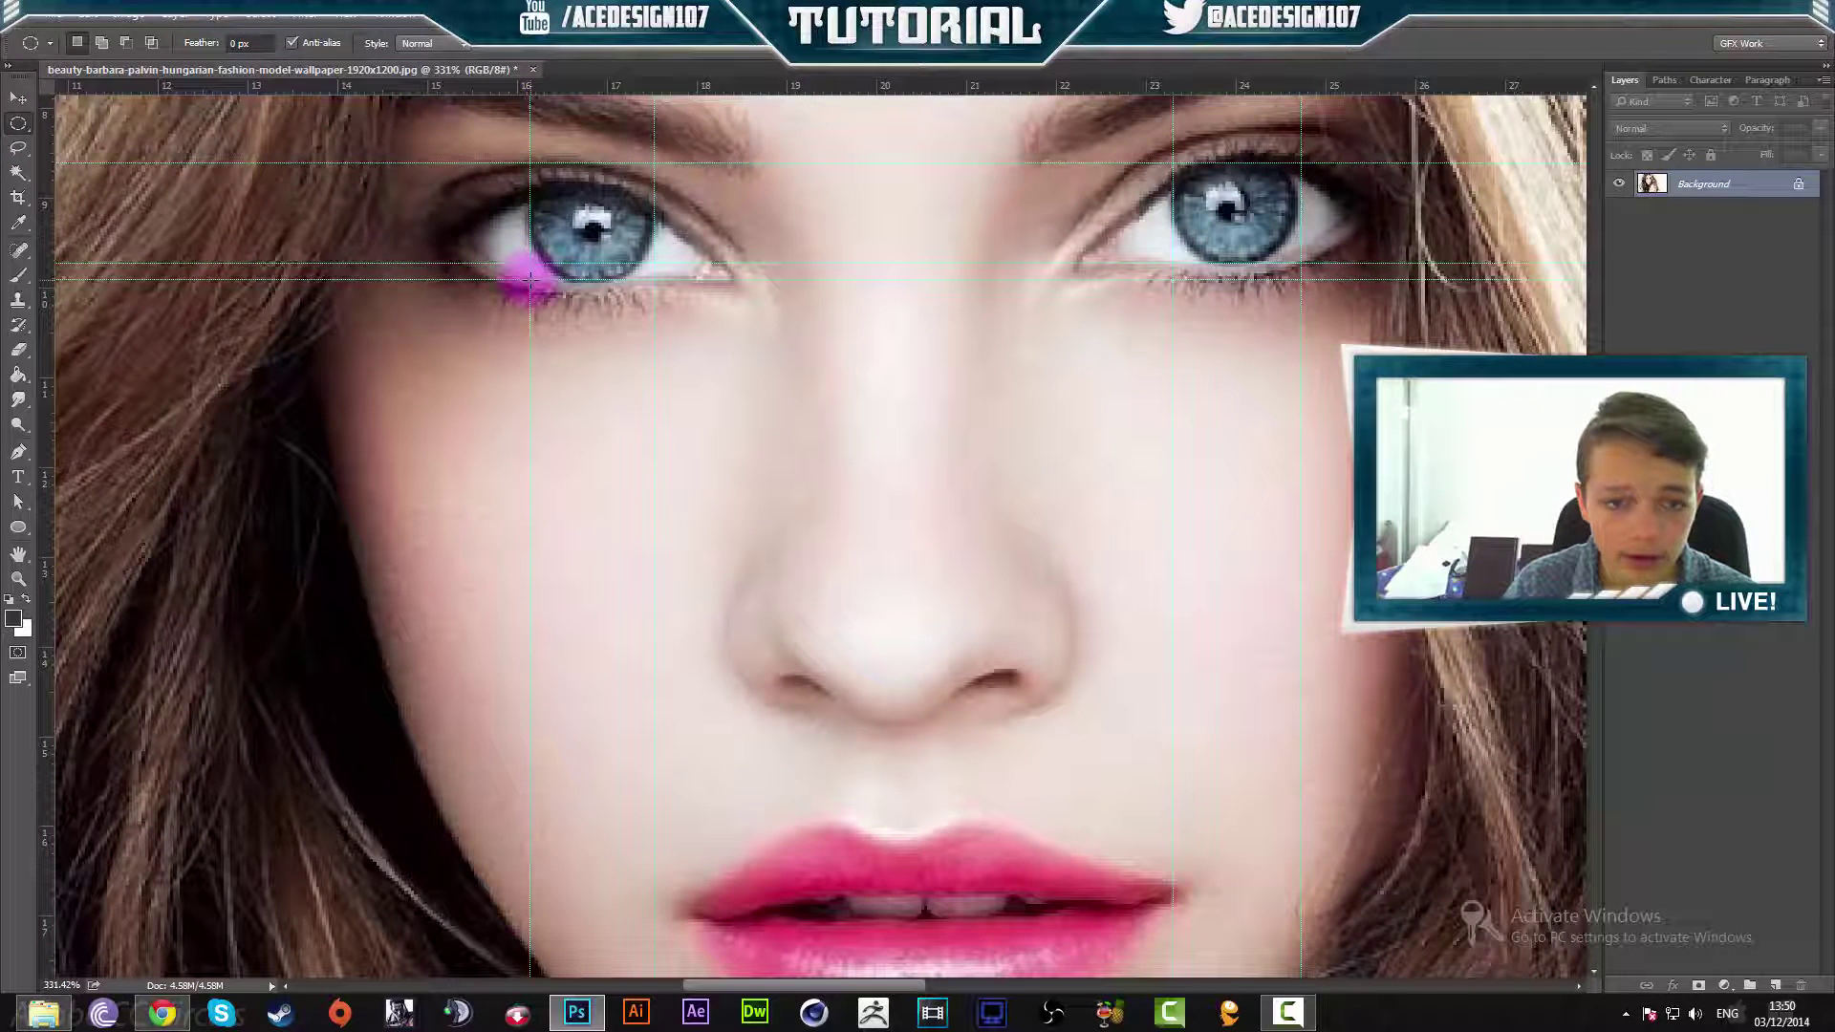
drag(527, 278, 654, 180)
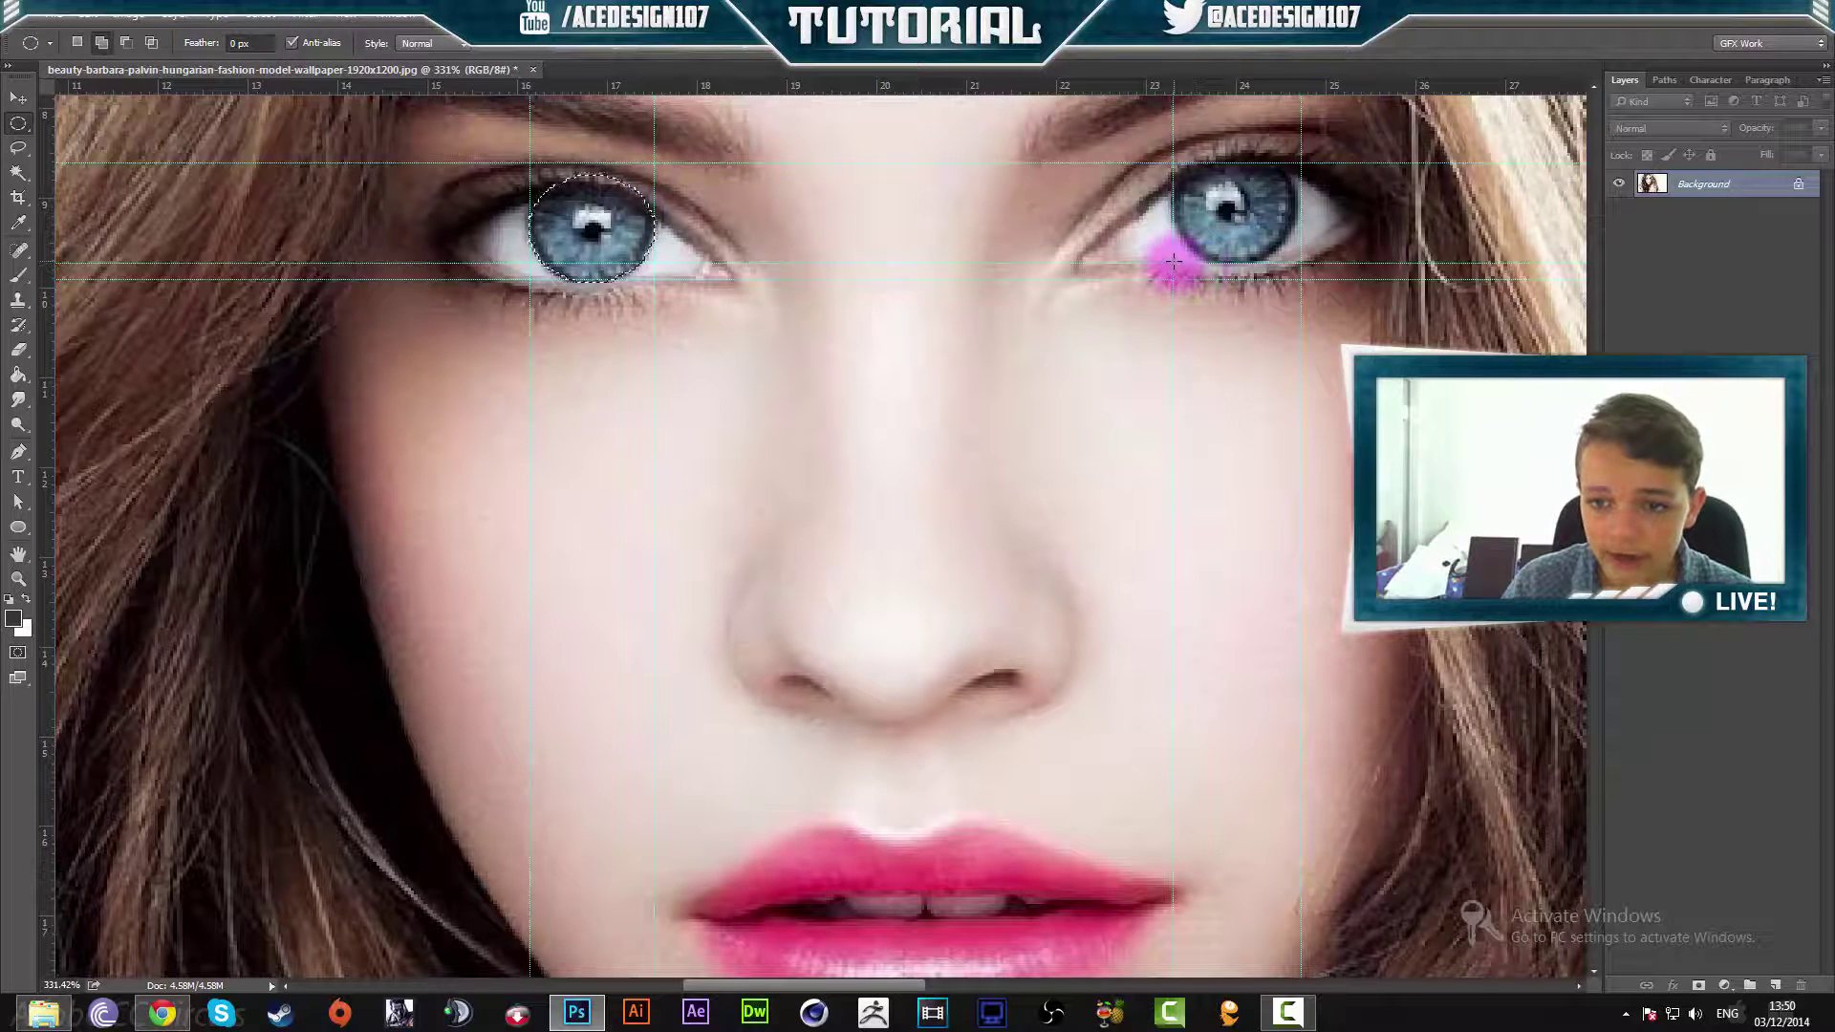
drag(1173, 261, 1211, 244)
drag(1295, 164, 1298, 155)
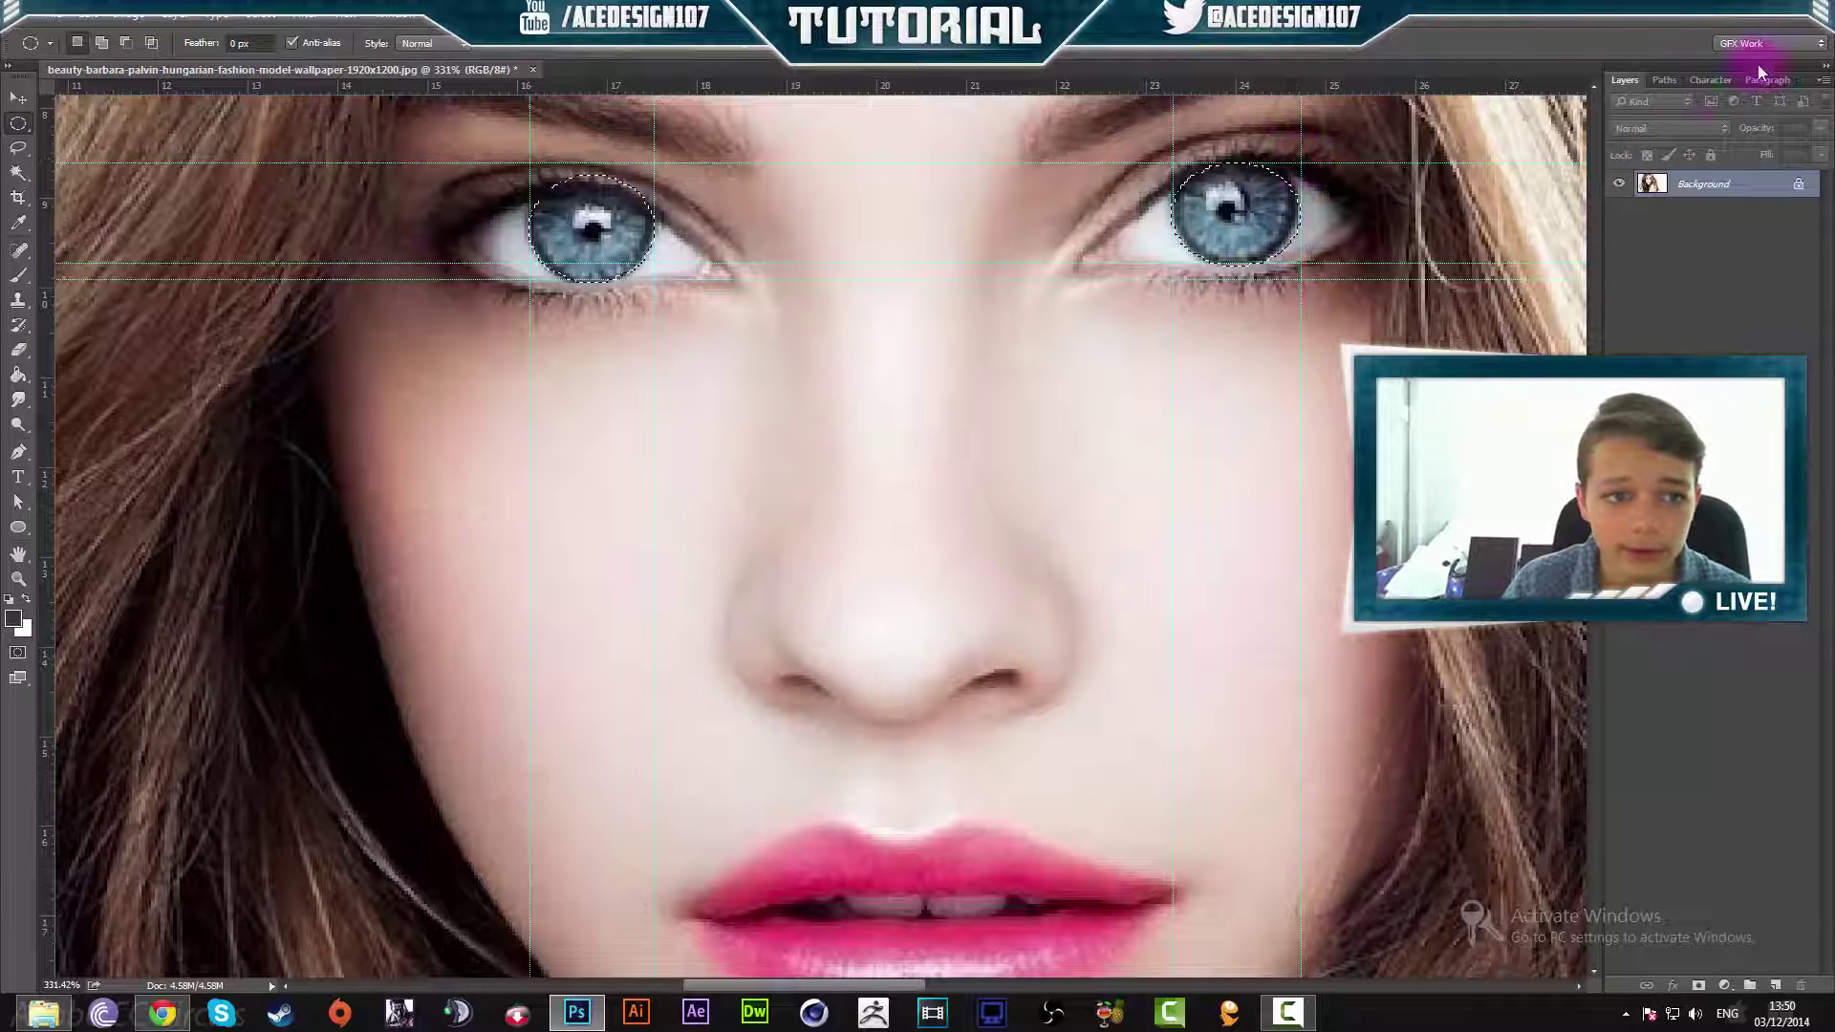
Feather both iris selections with a 10-pixel radius
click(306, 15)
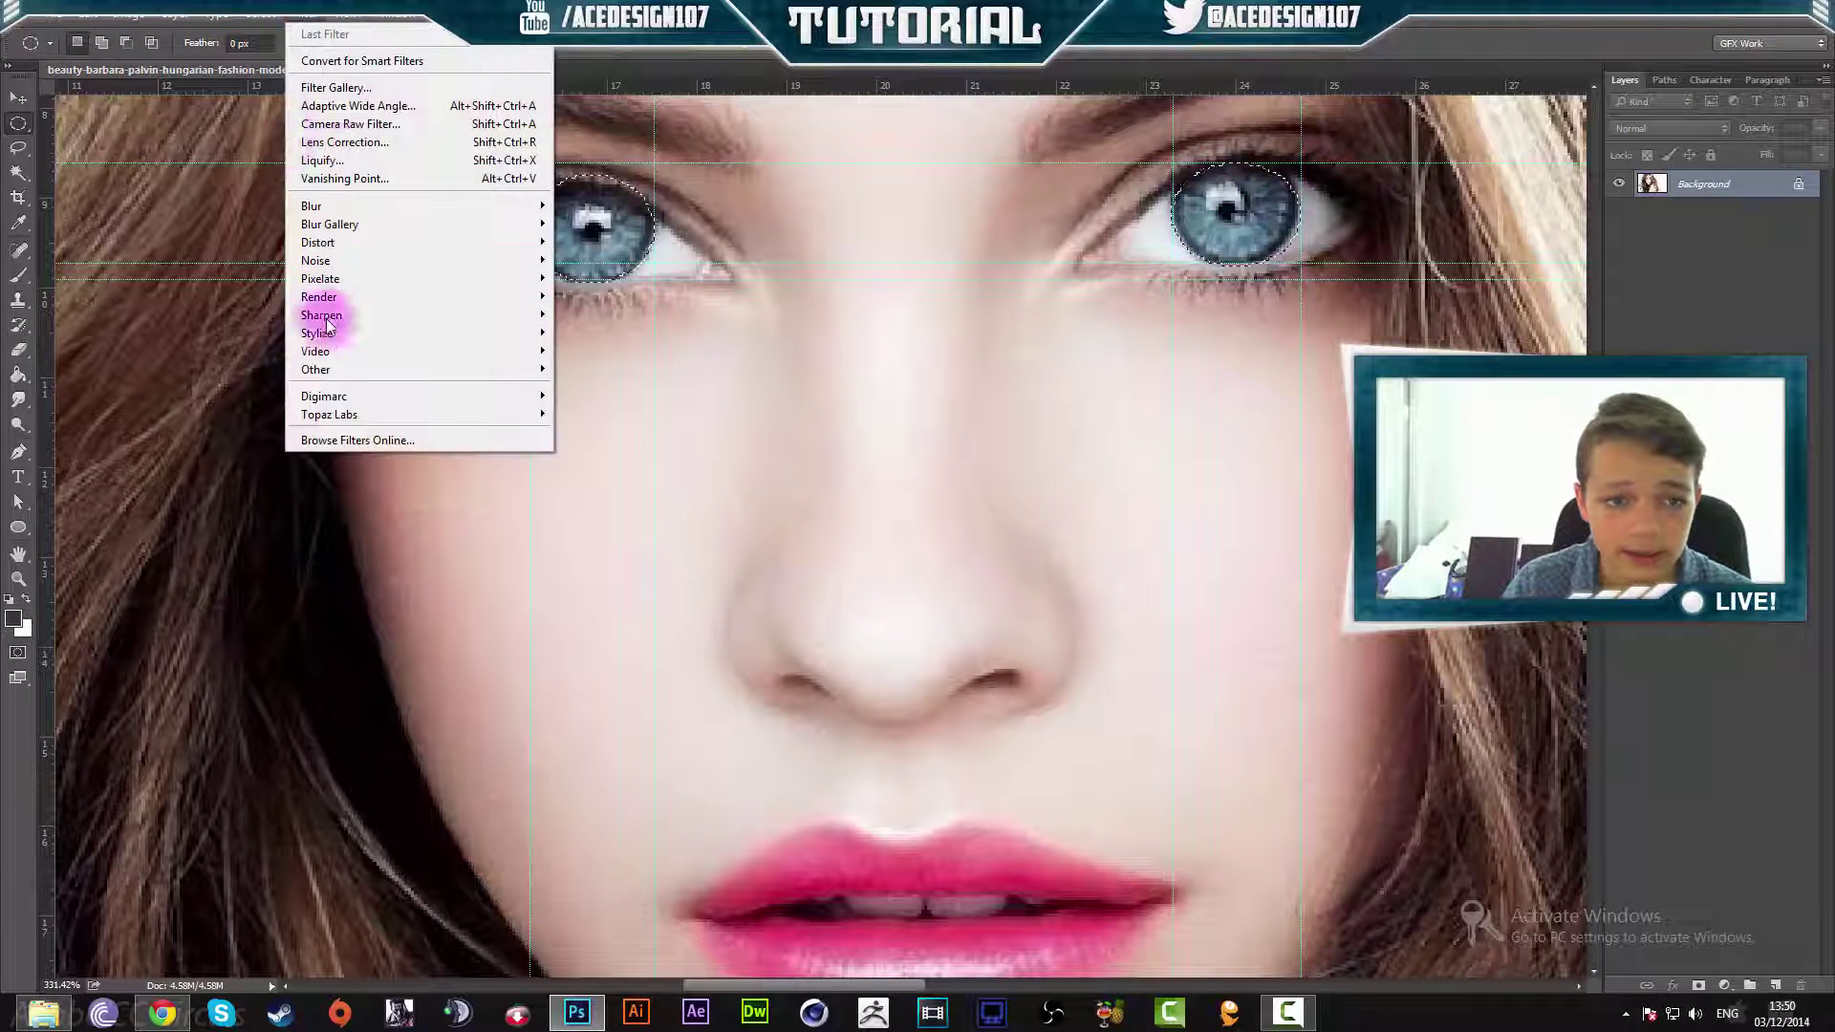
mouse_move(260, 14)
mouse_move(286, 259)
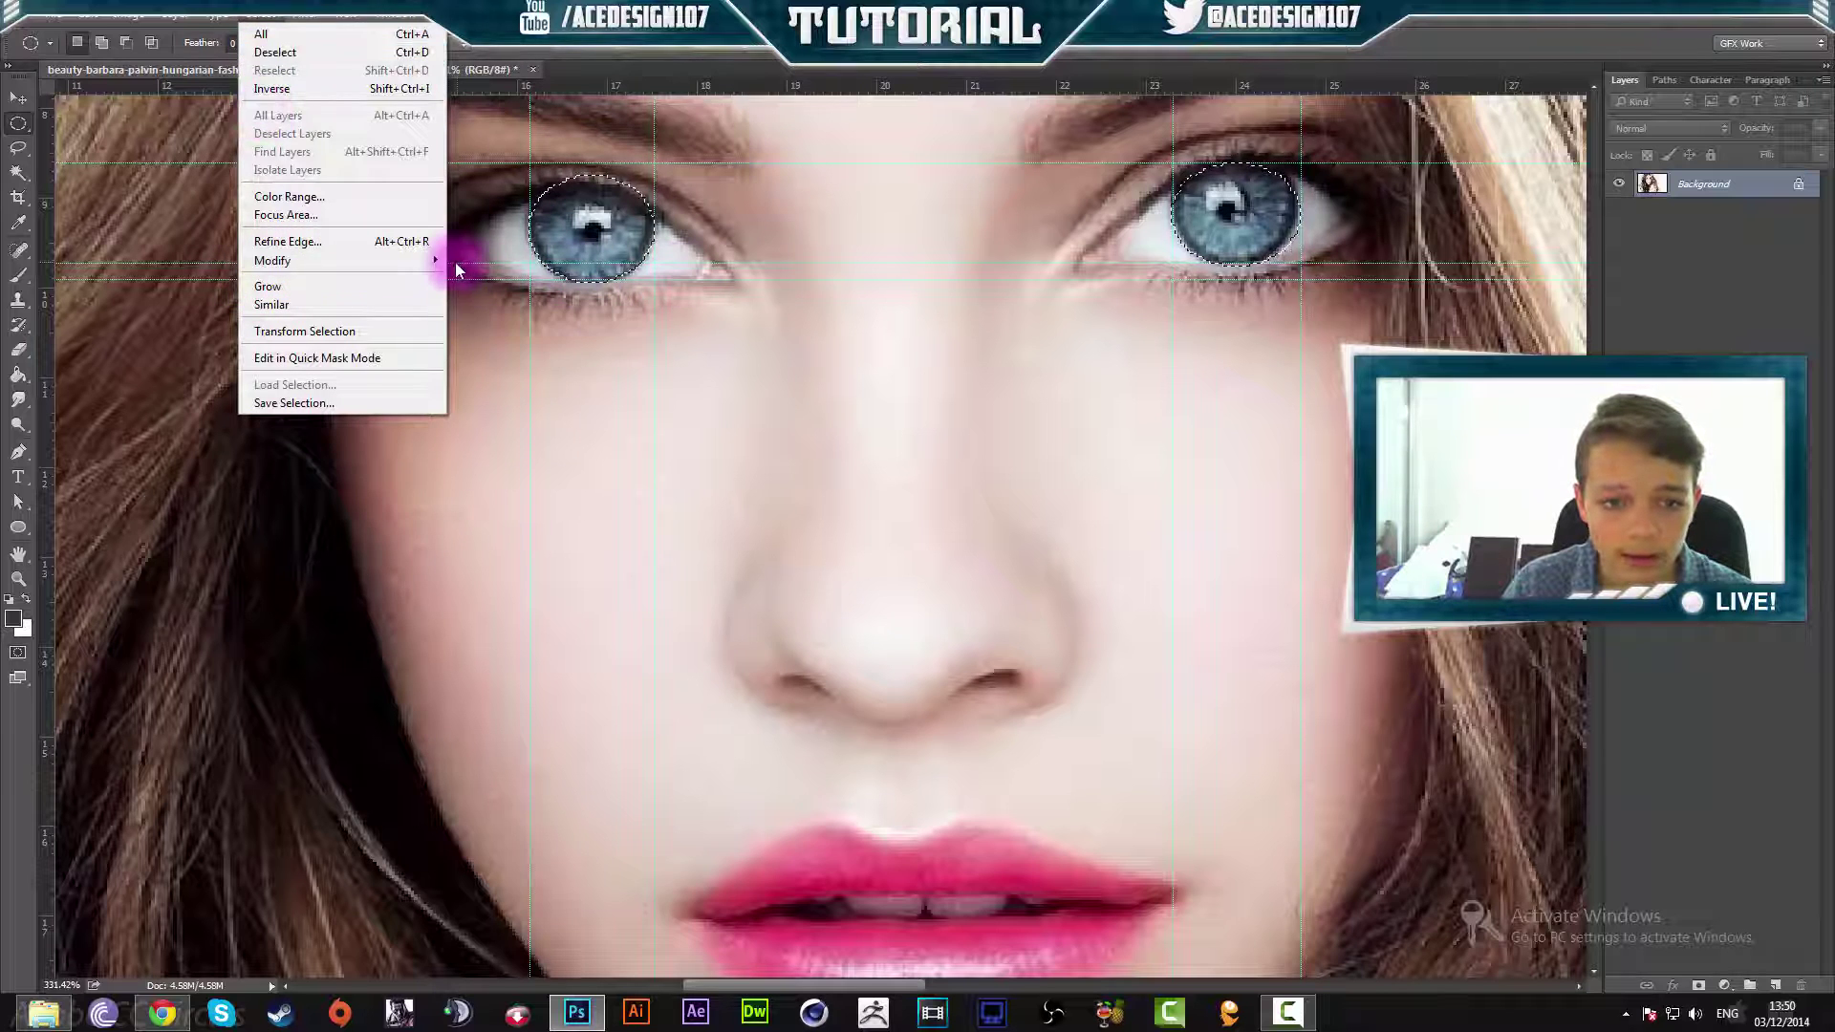
click(478, 331)
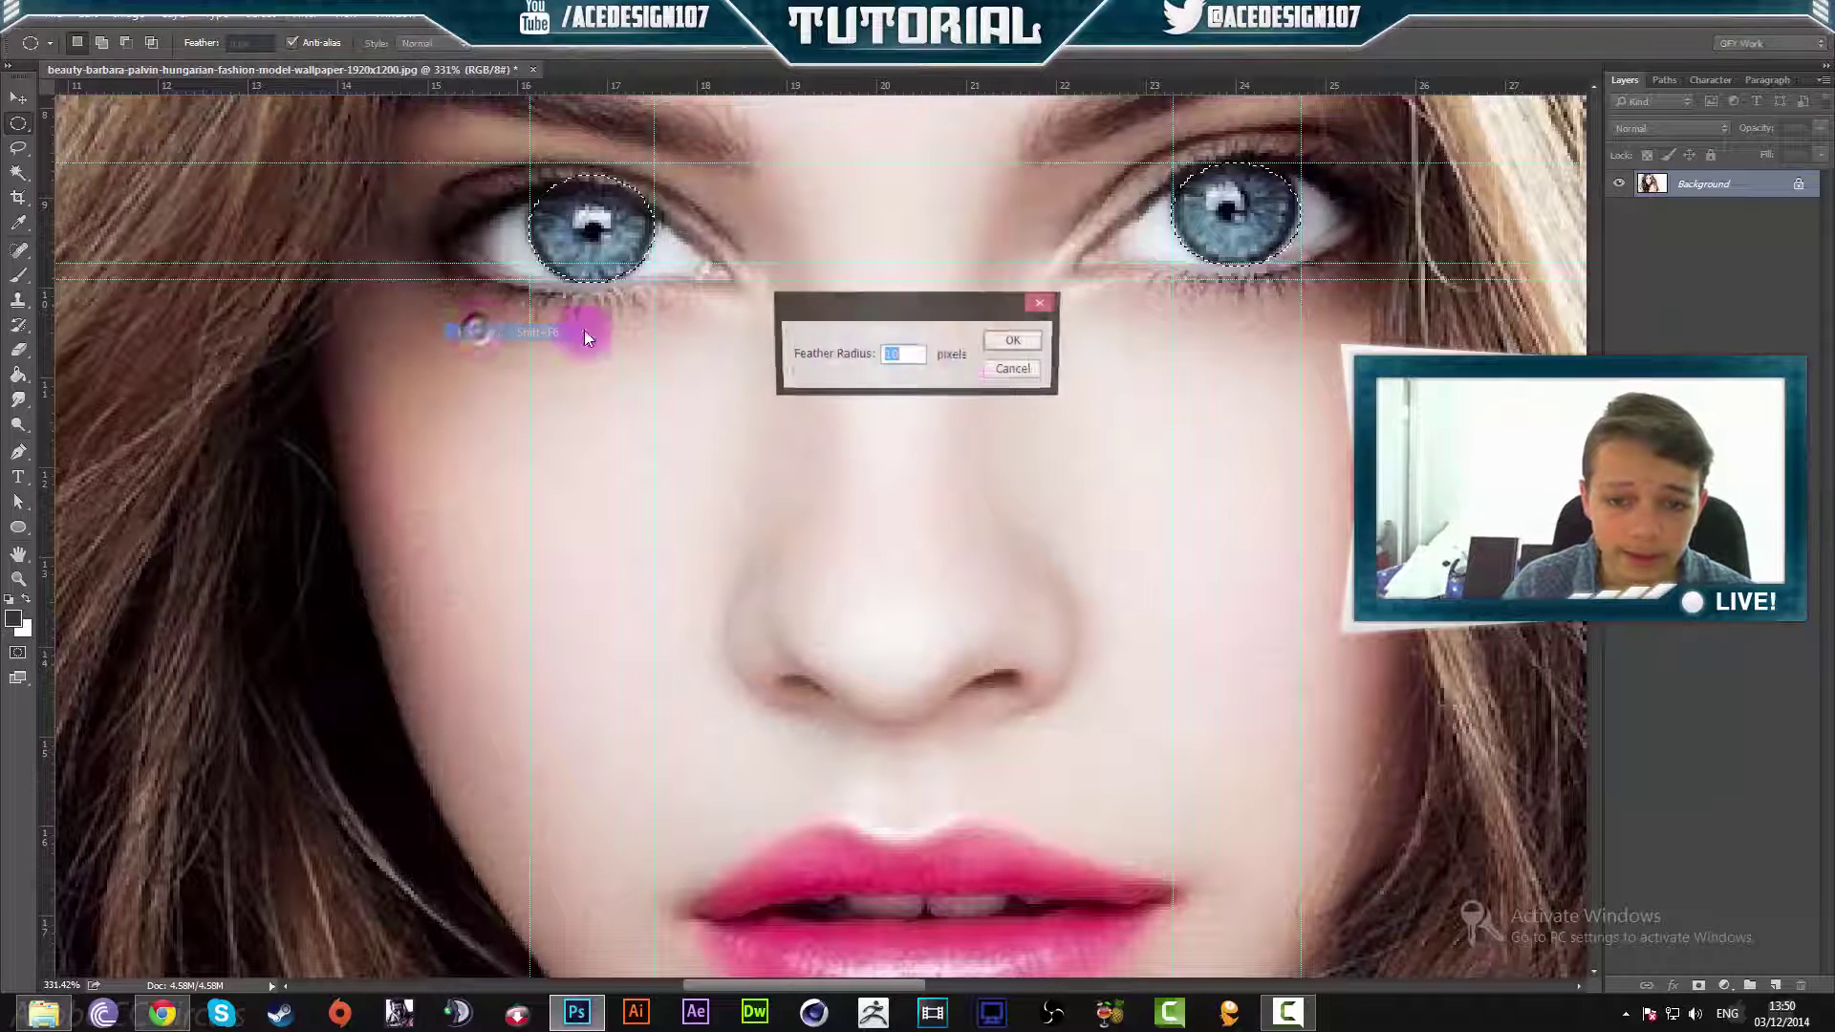
click(1011, 340)
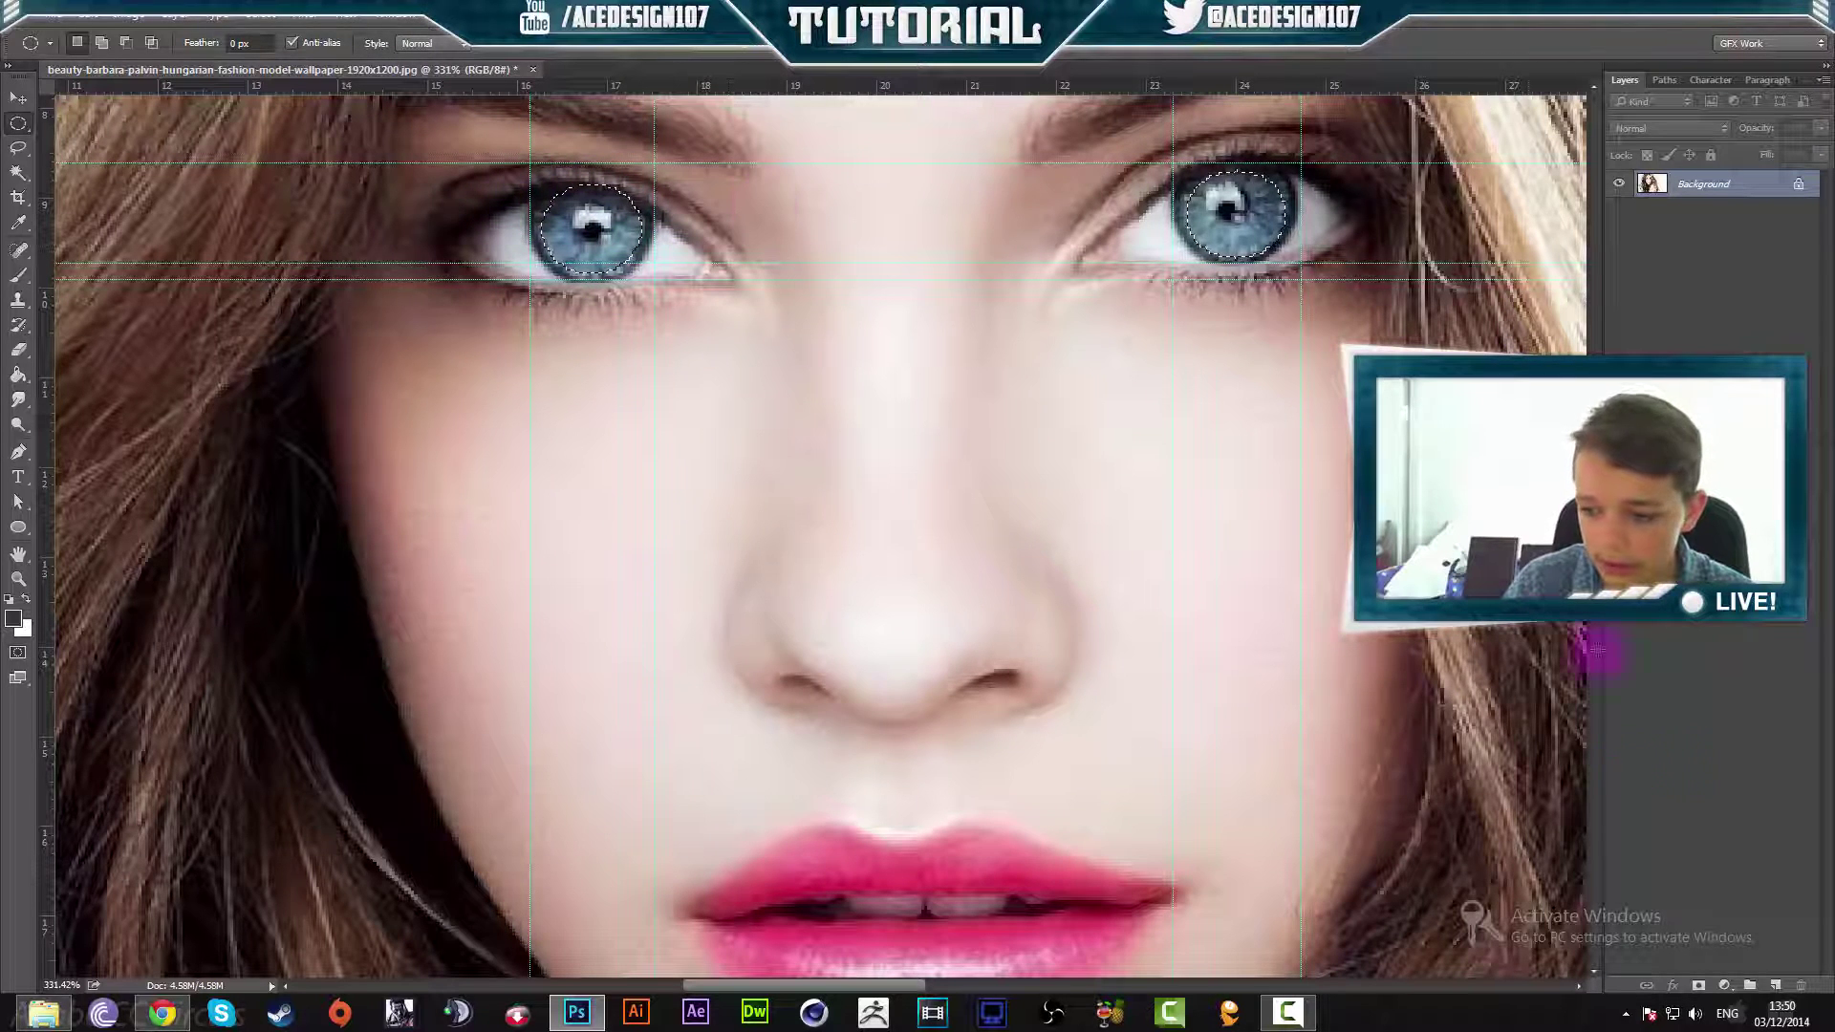
Add a Black & White adjustment layer using the Green Filter preset
click(1725, 987)
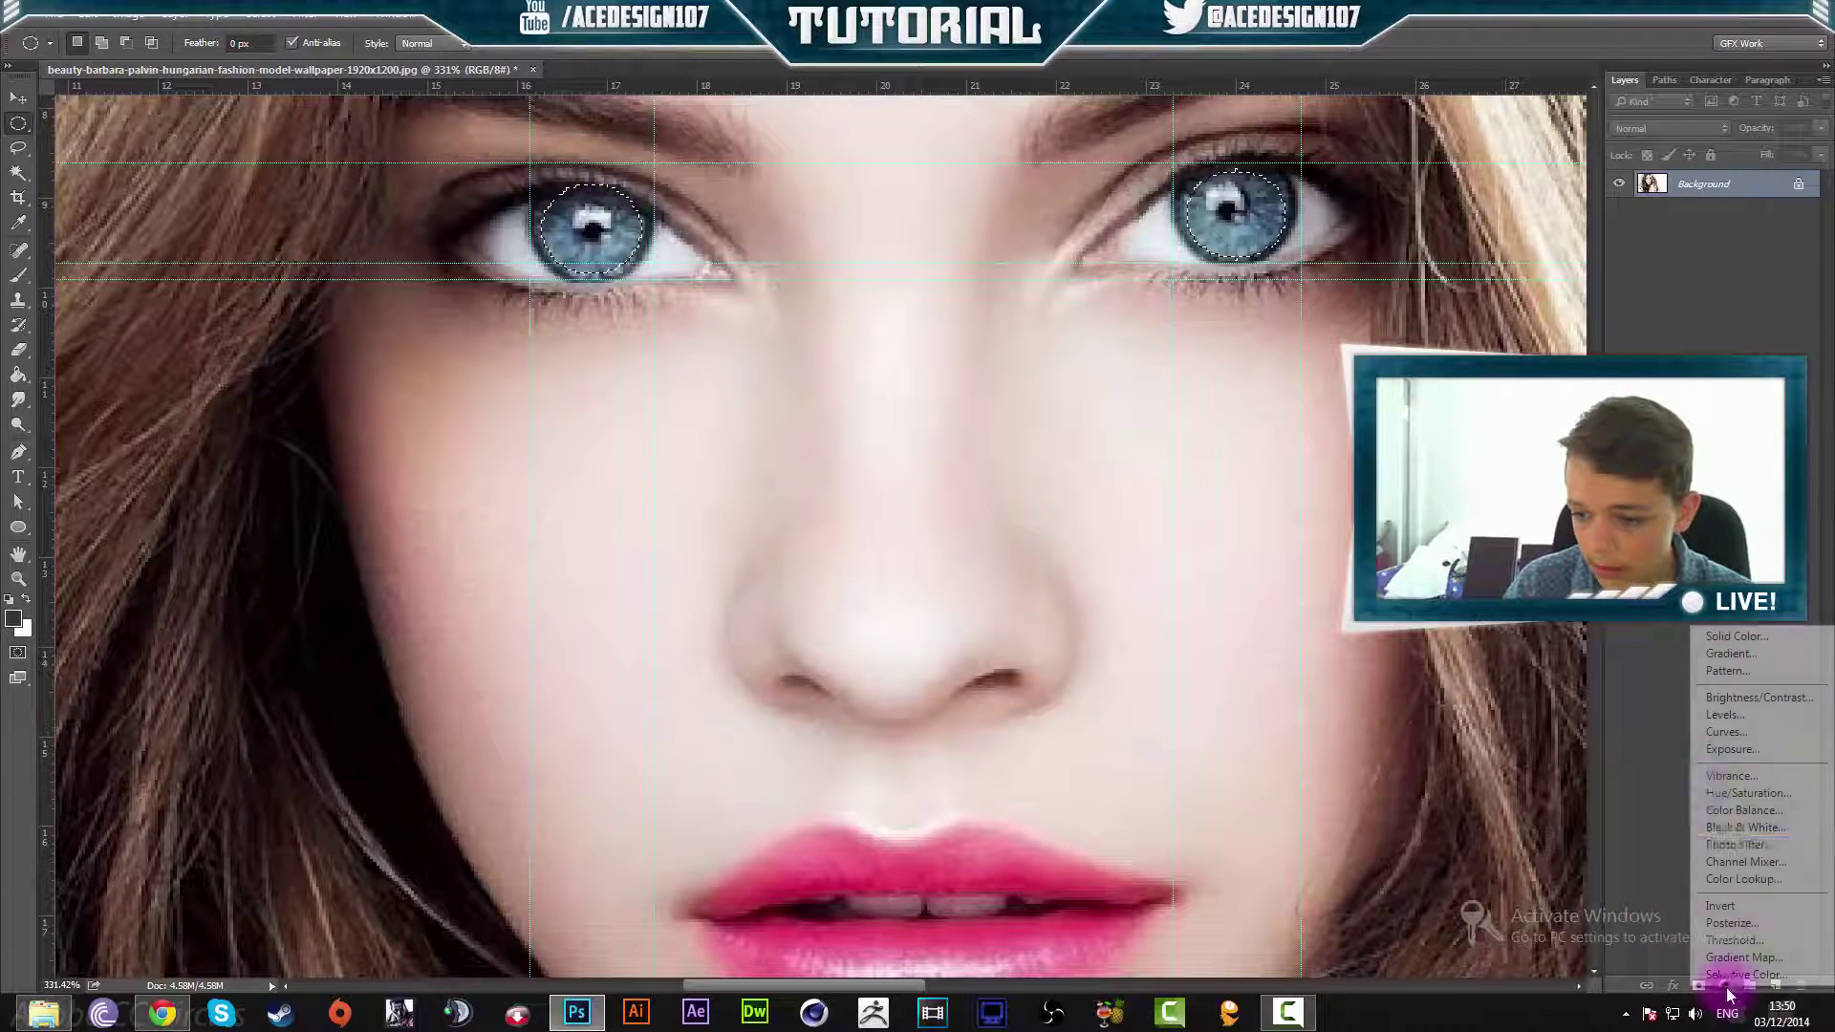
click(1716, 828)
click(1494, 138)
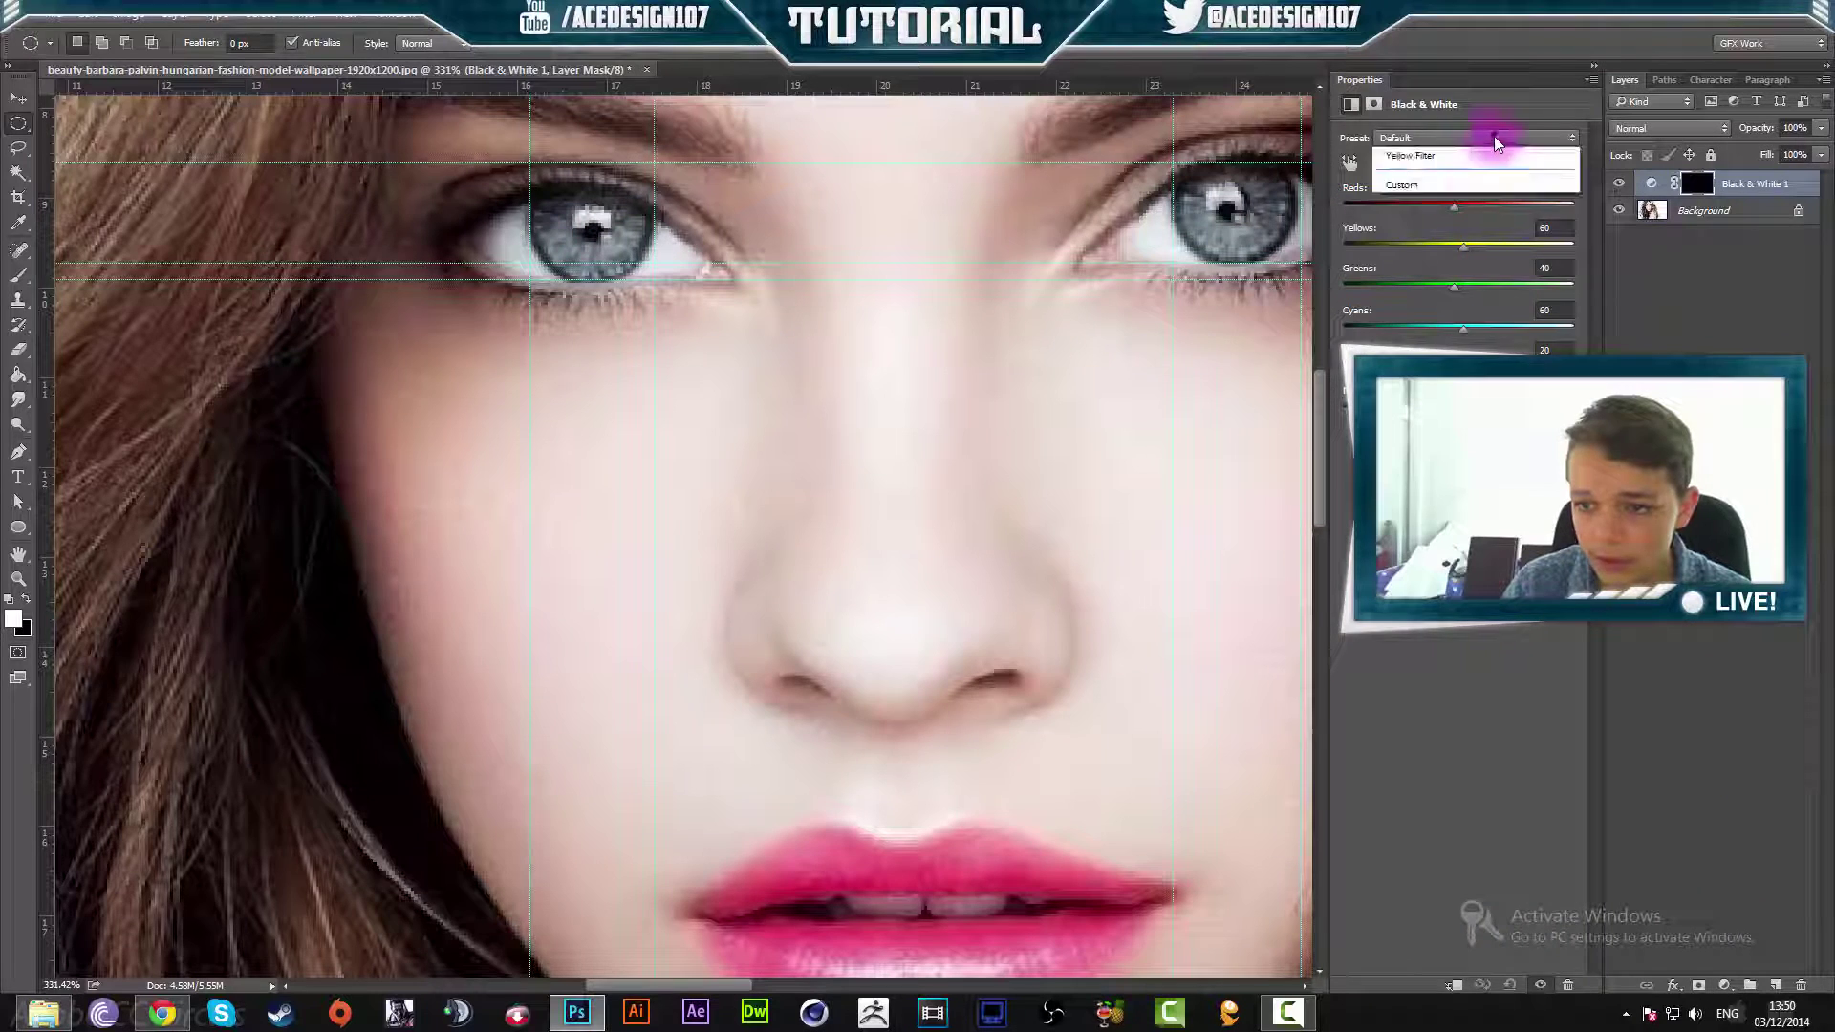
click(1443, 217)
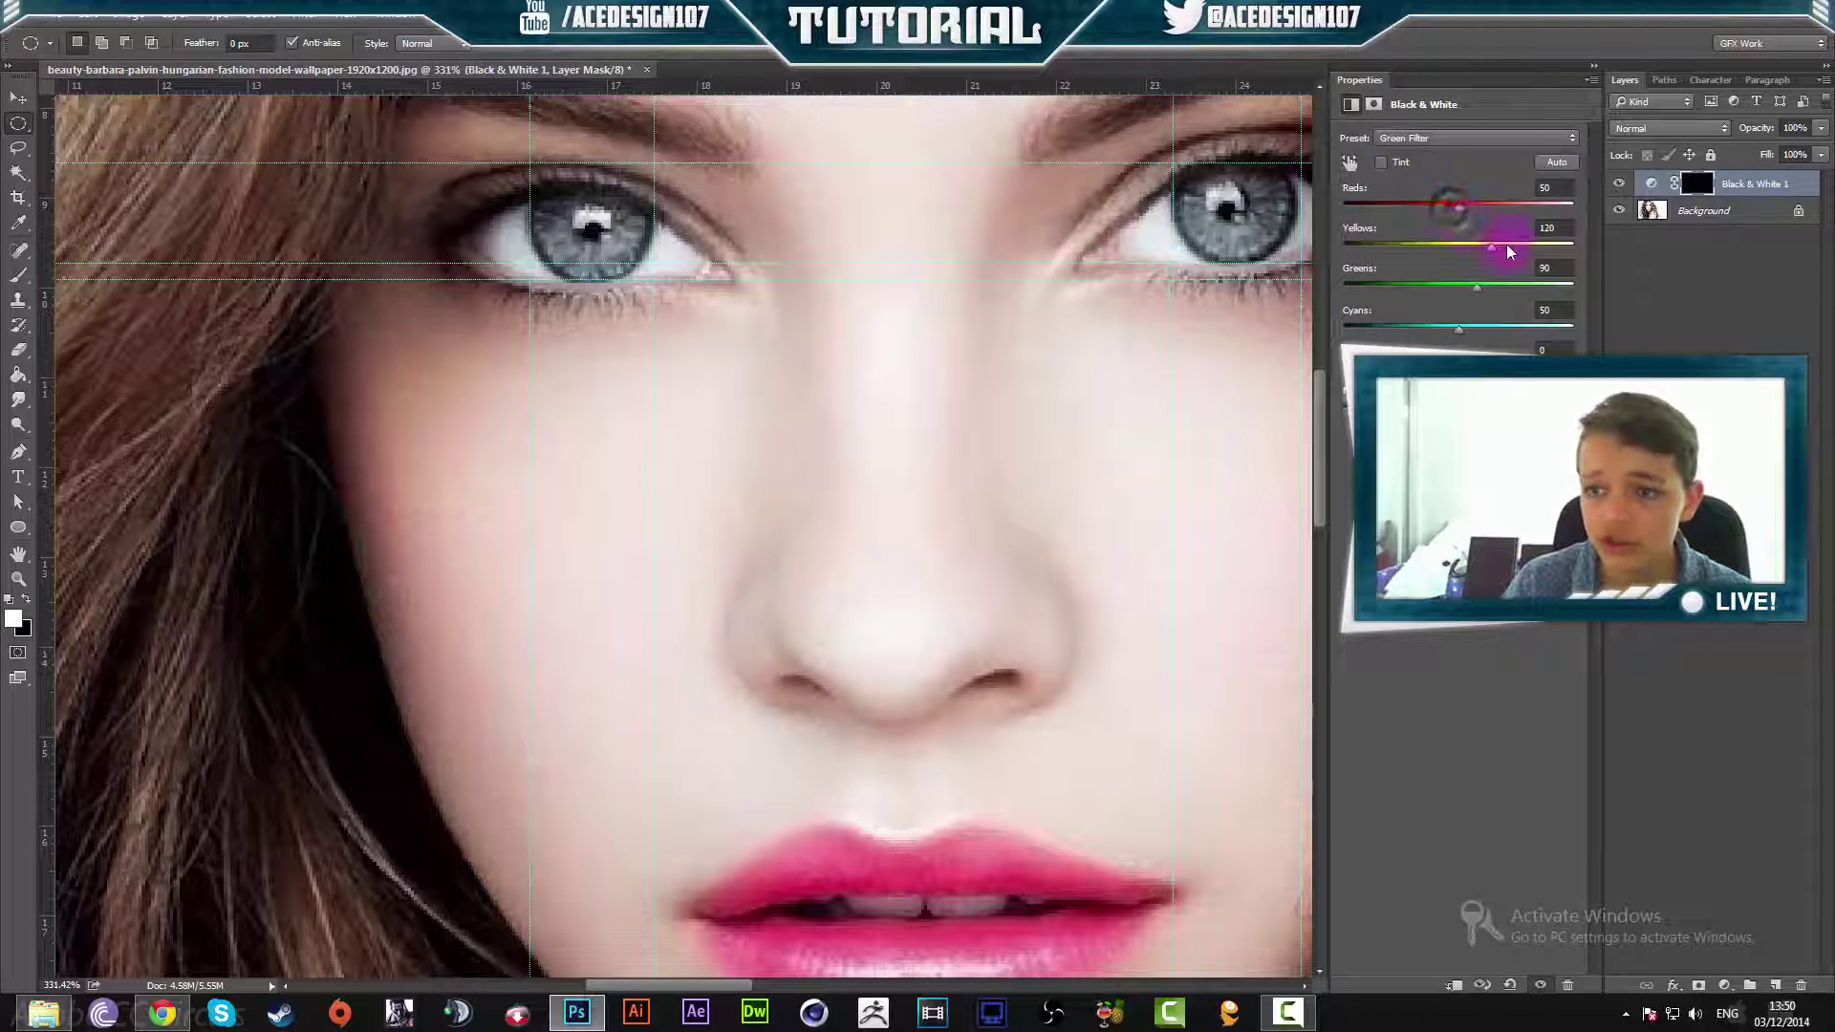
Close the Black & White Properties panel via its flyout menu
click(1586, 82)
click(1586, 83)
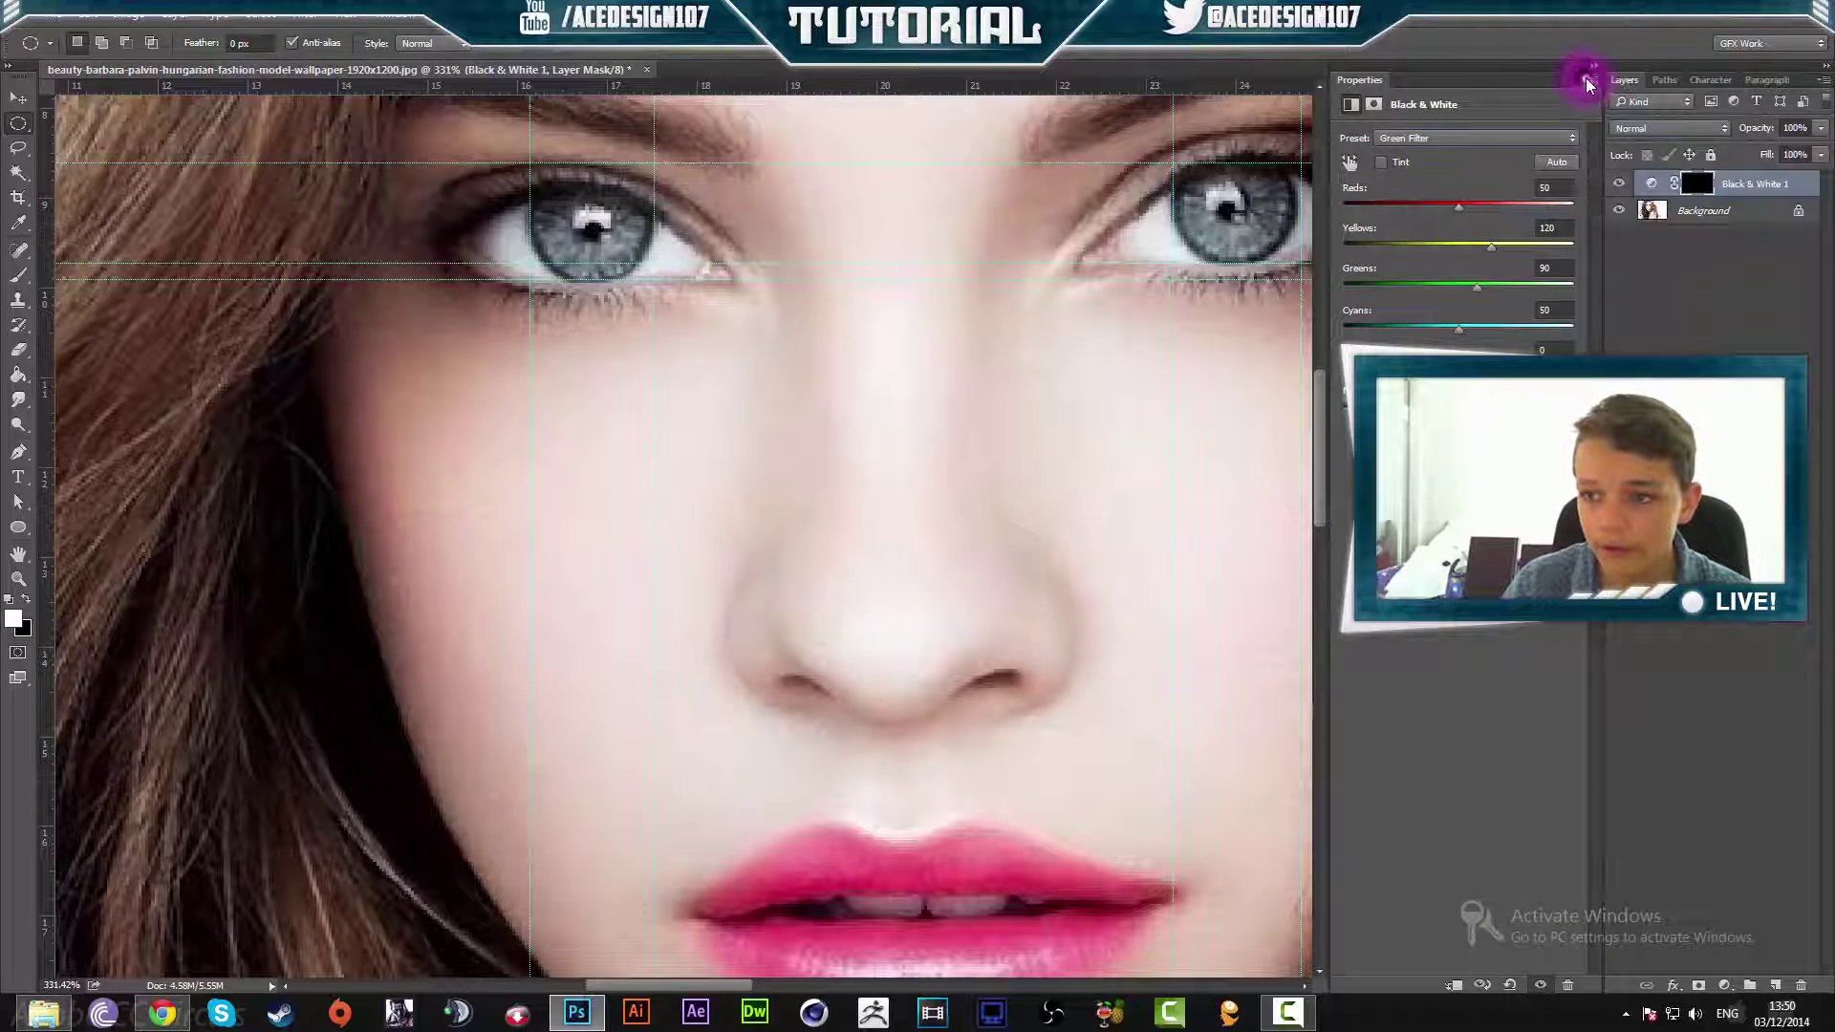
click(1589, 80)
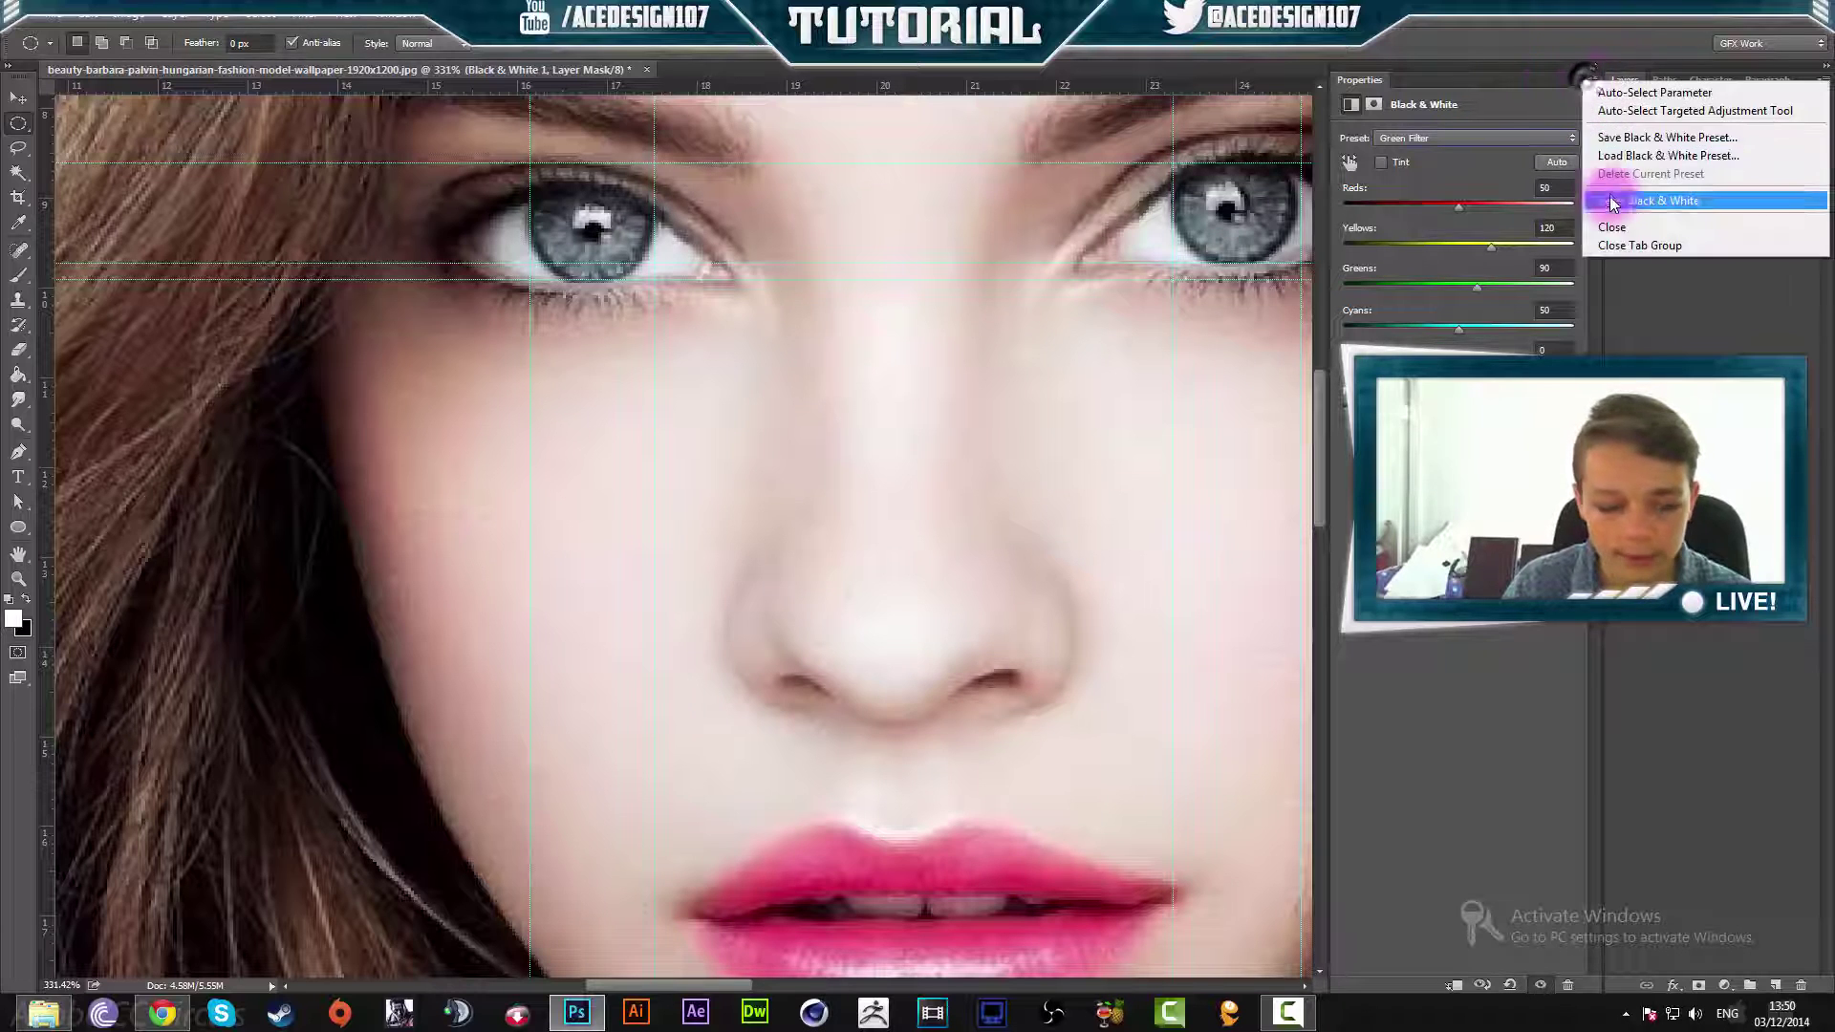
click(1600, 208)
Set the brush size and paint white over both eyes on the Black & White mask
key(b)
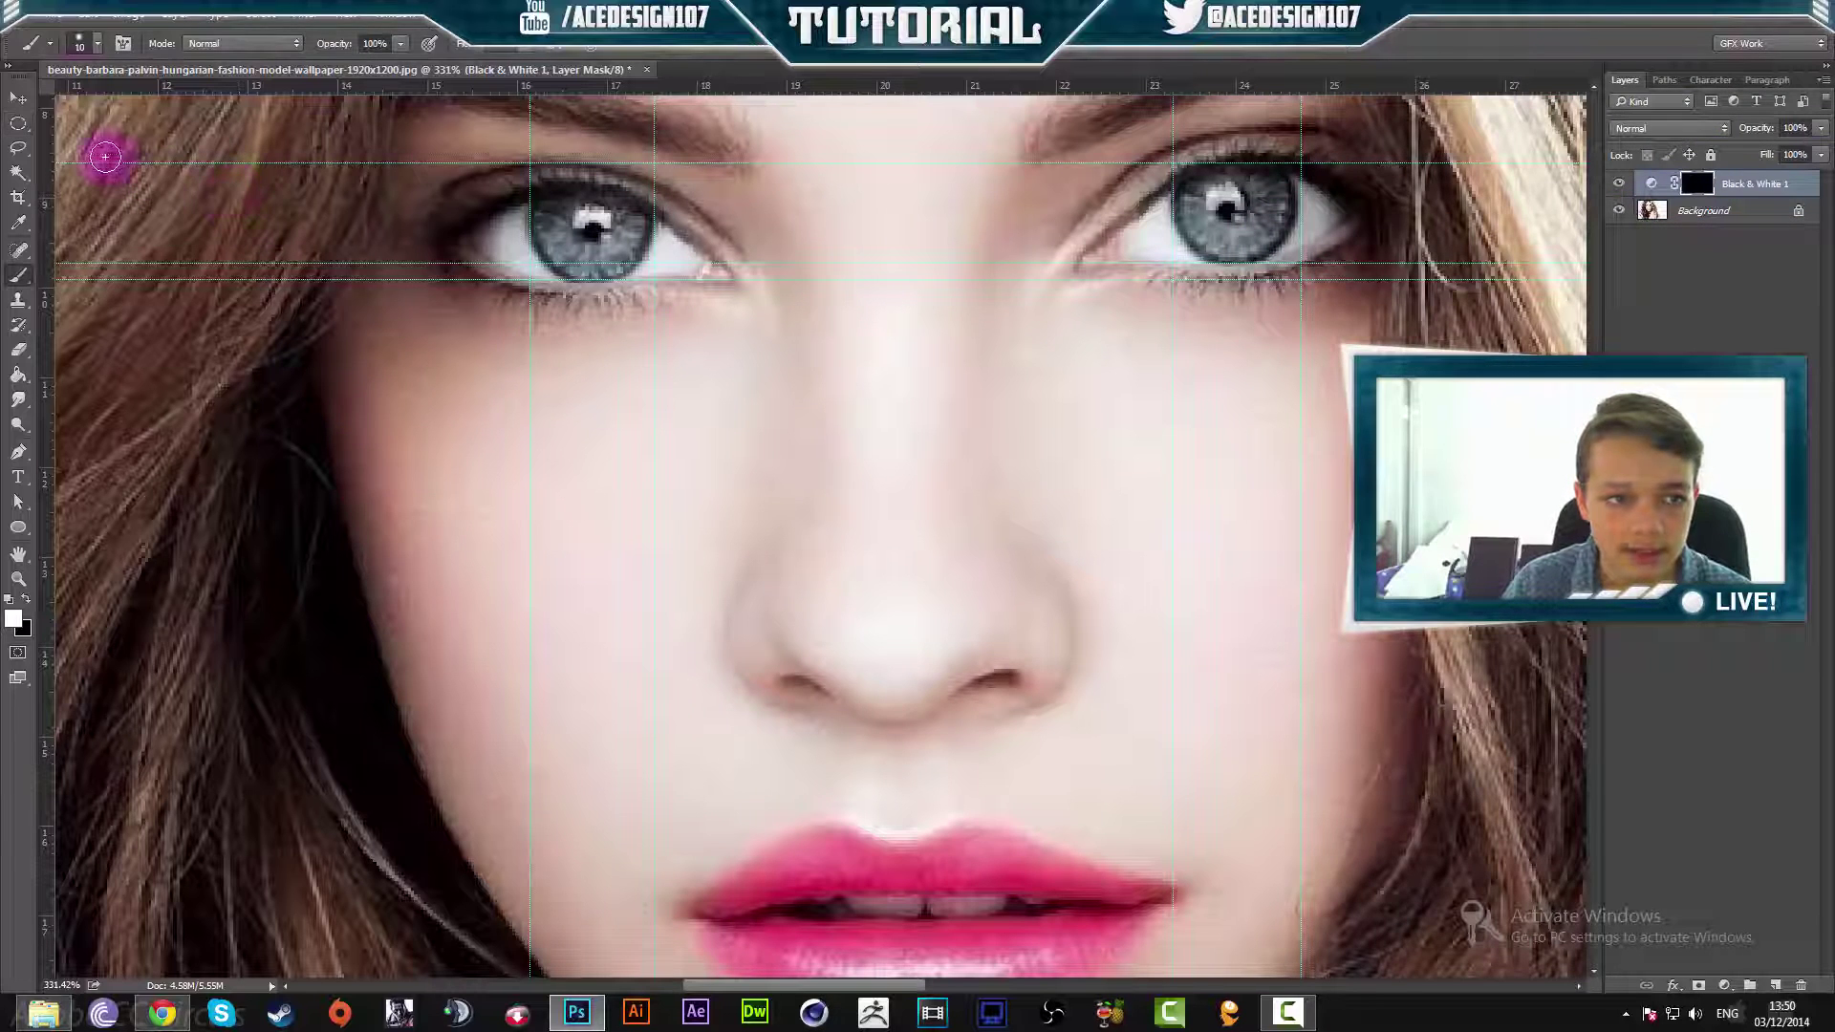
click(95, 47)
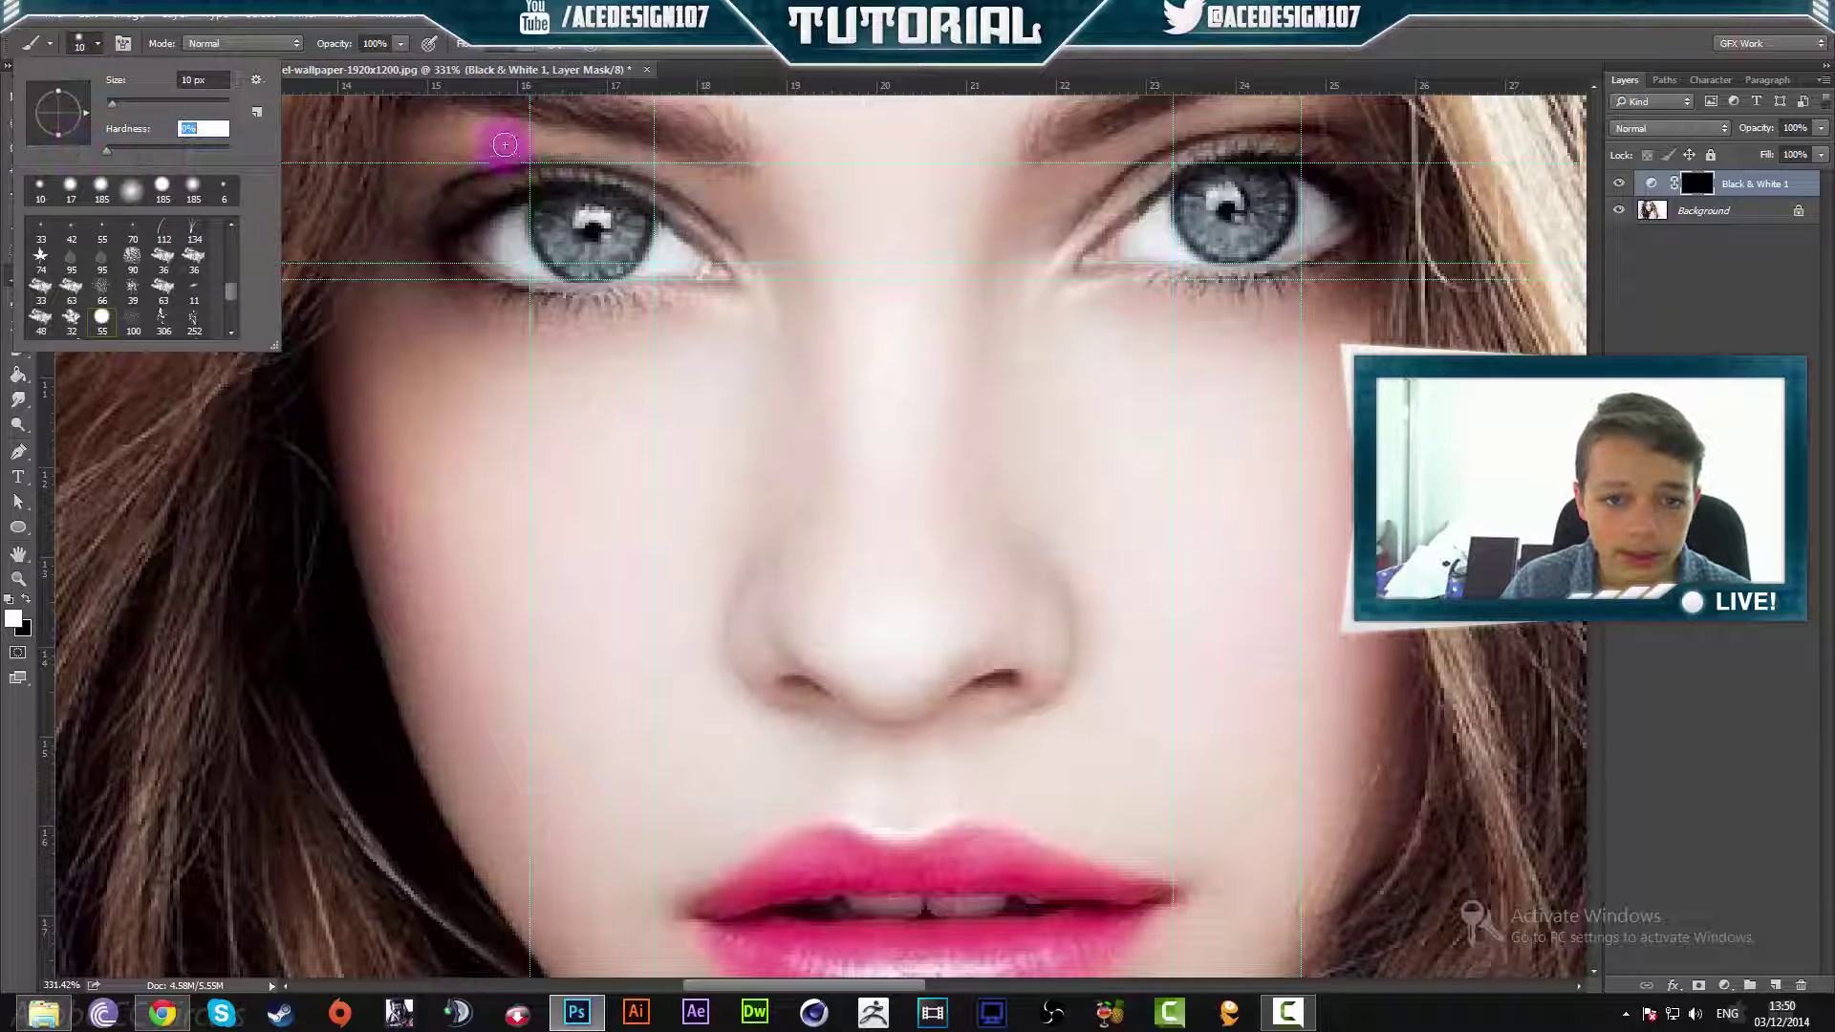
click(564, 158)
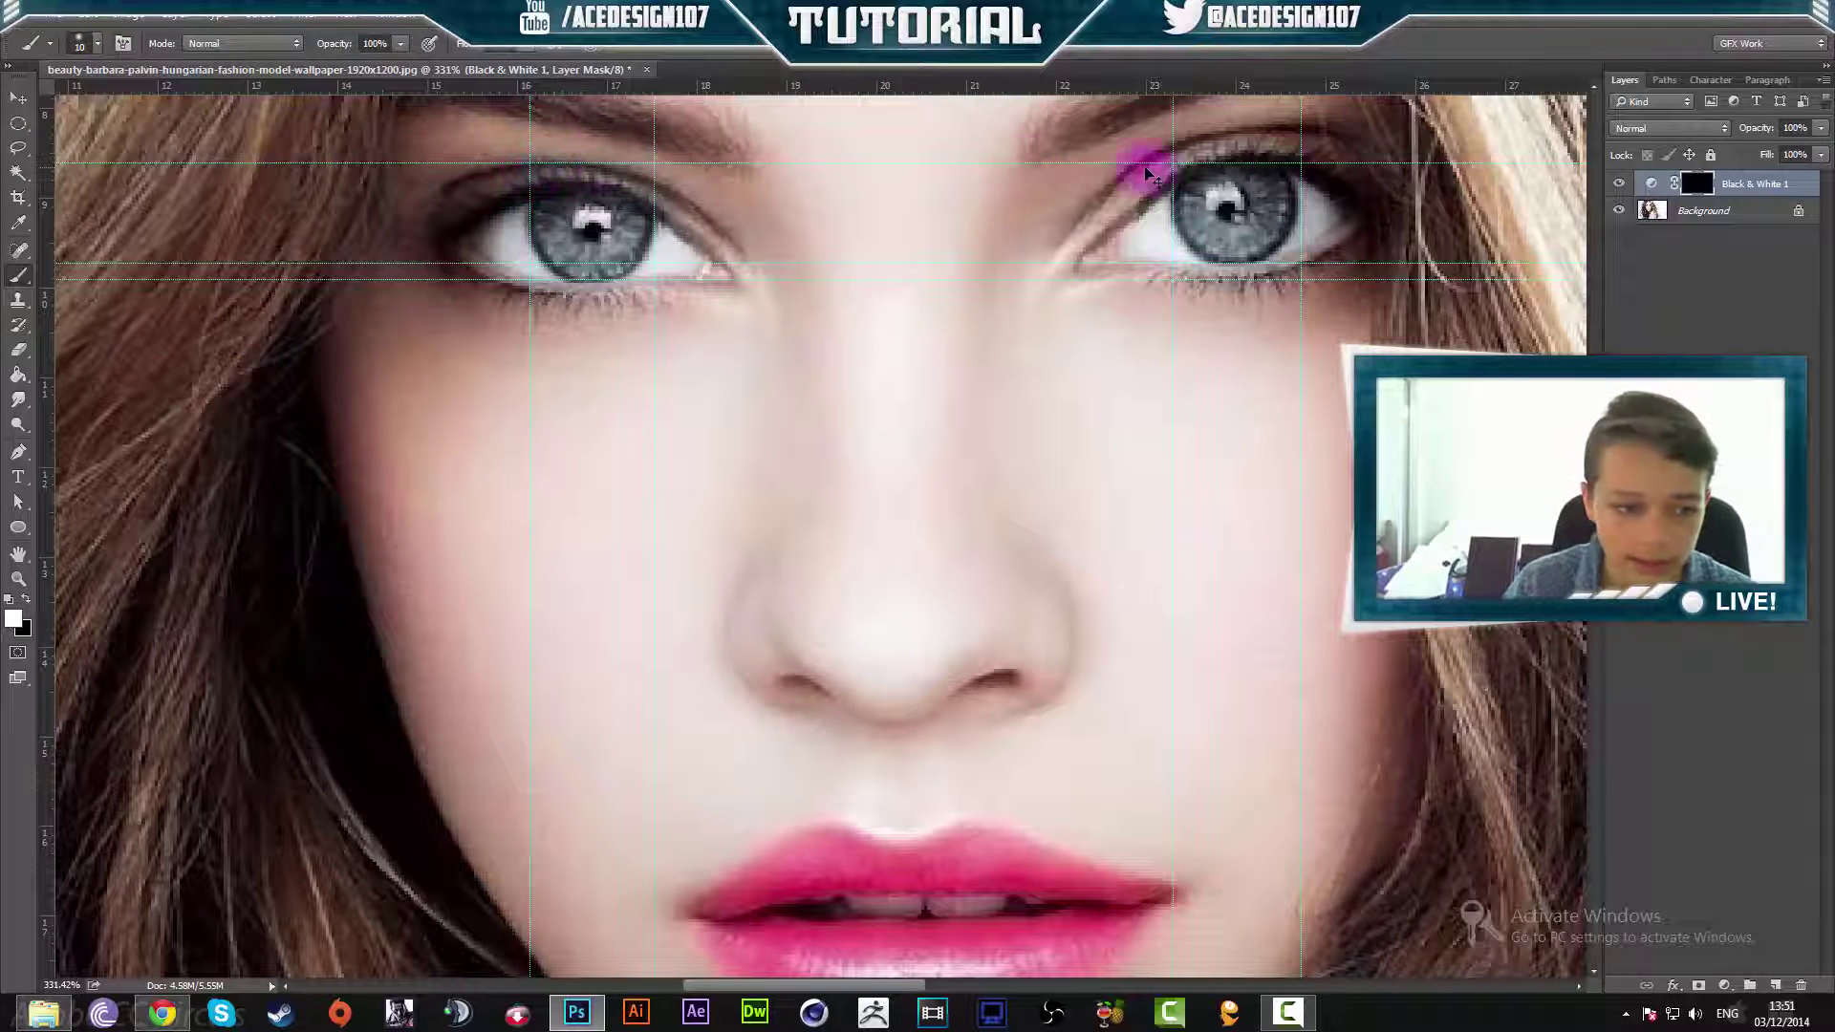
click(1673, 220)
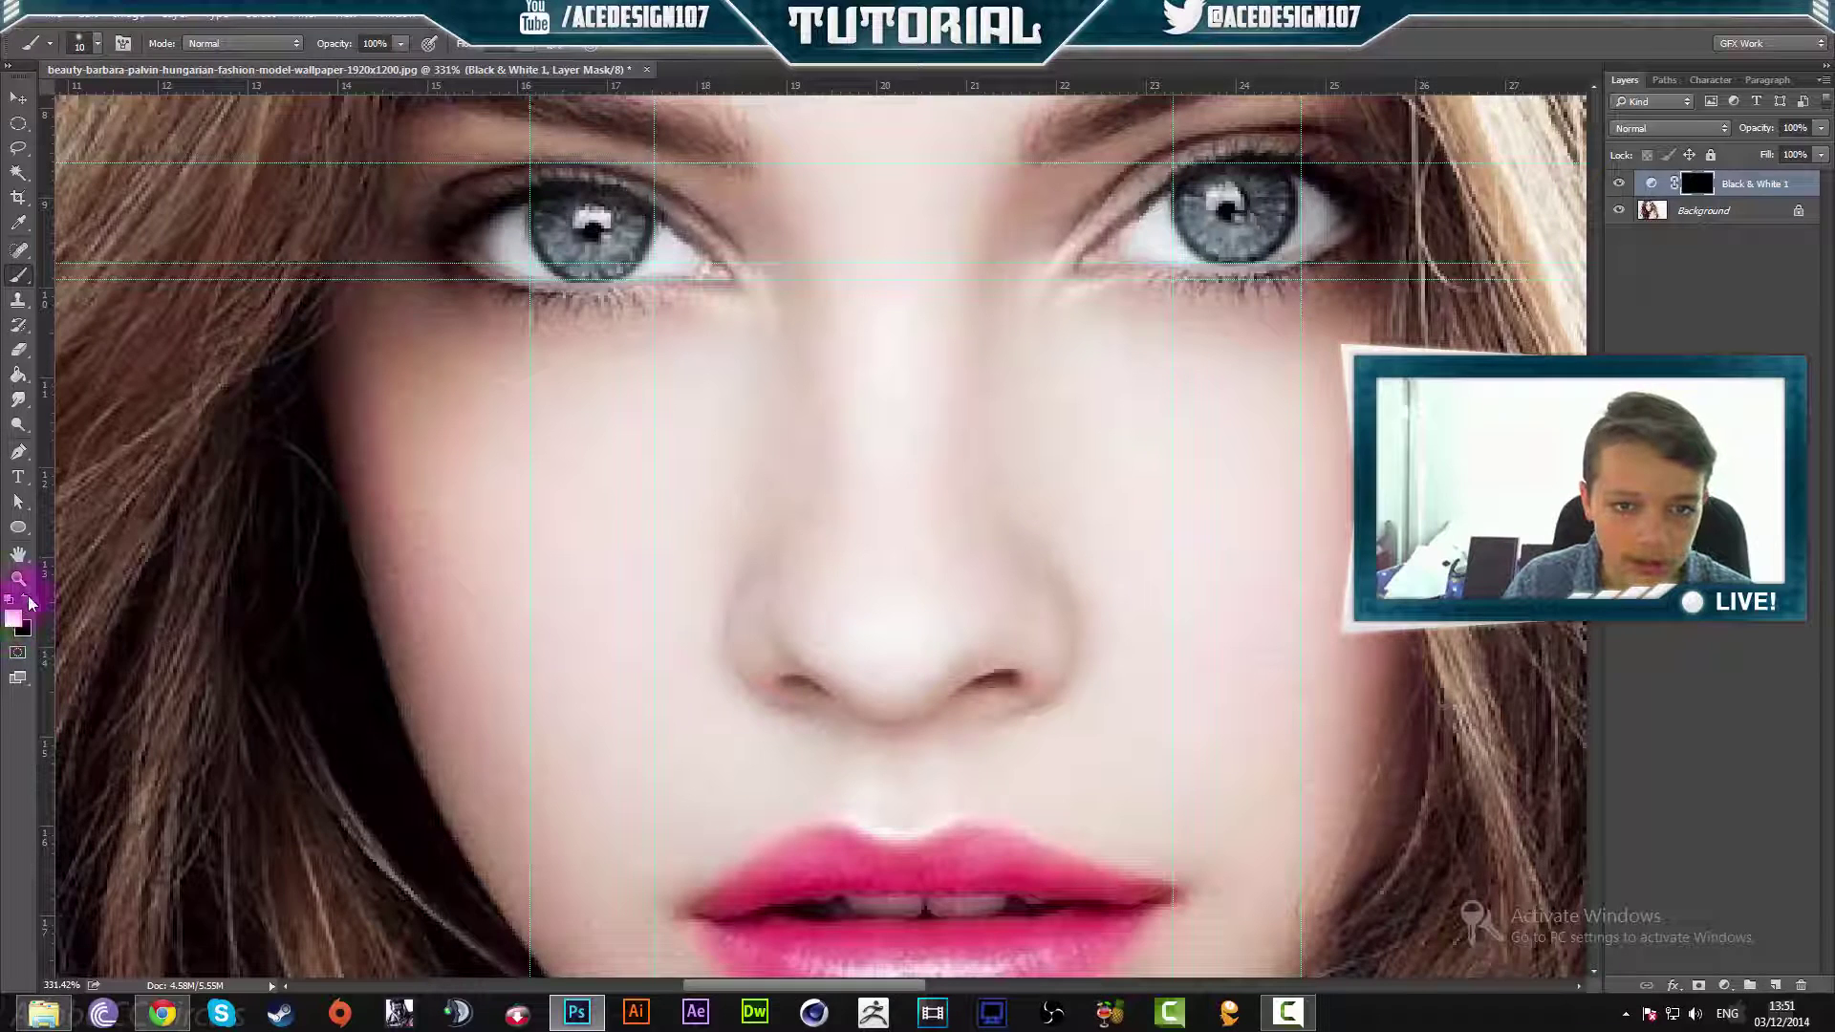
mouse_move(590, 179)
mouse_down()
mouse_move(529, 180)
mouse_move(633, 176)
mouse_move(651, 201)
mouse_move(551, 157)
mouse_move(513, 182)
mouse_move(590, 165)
mouse_move(638, 189)
mouse_up()
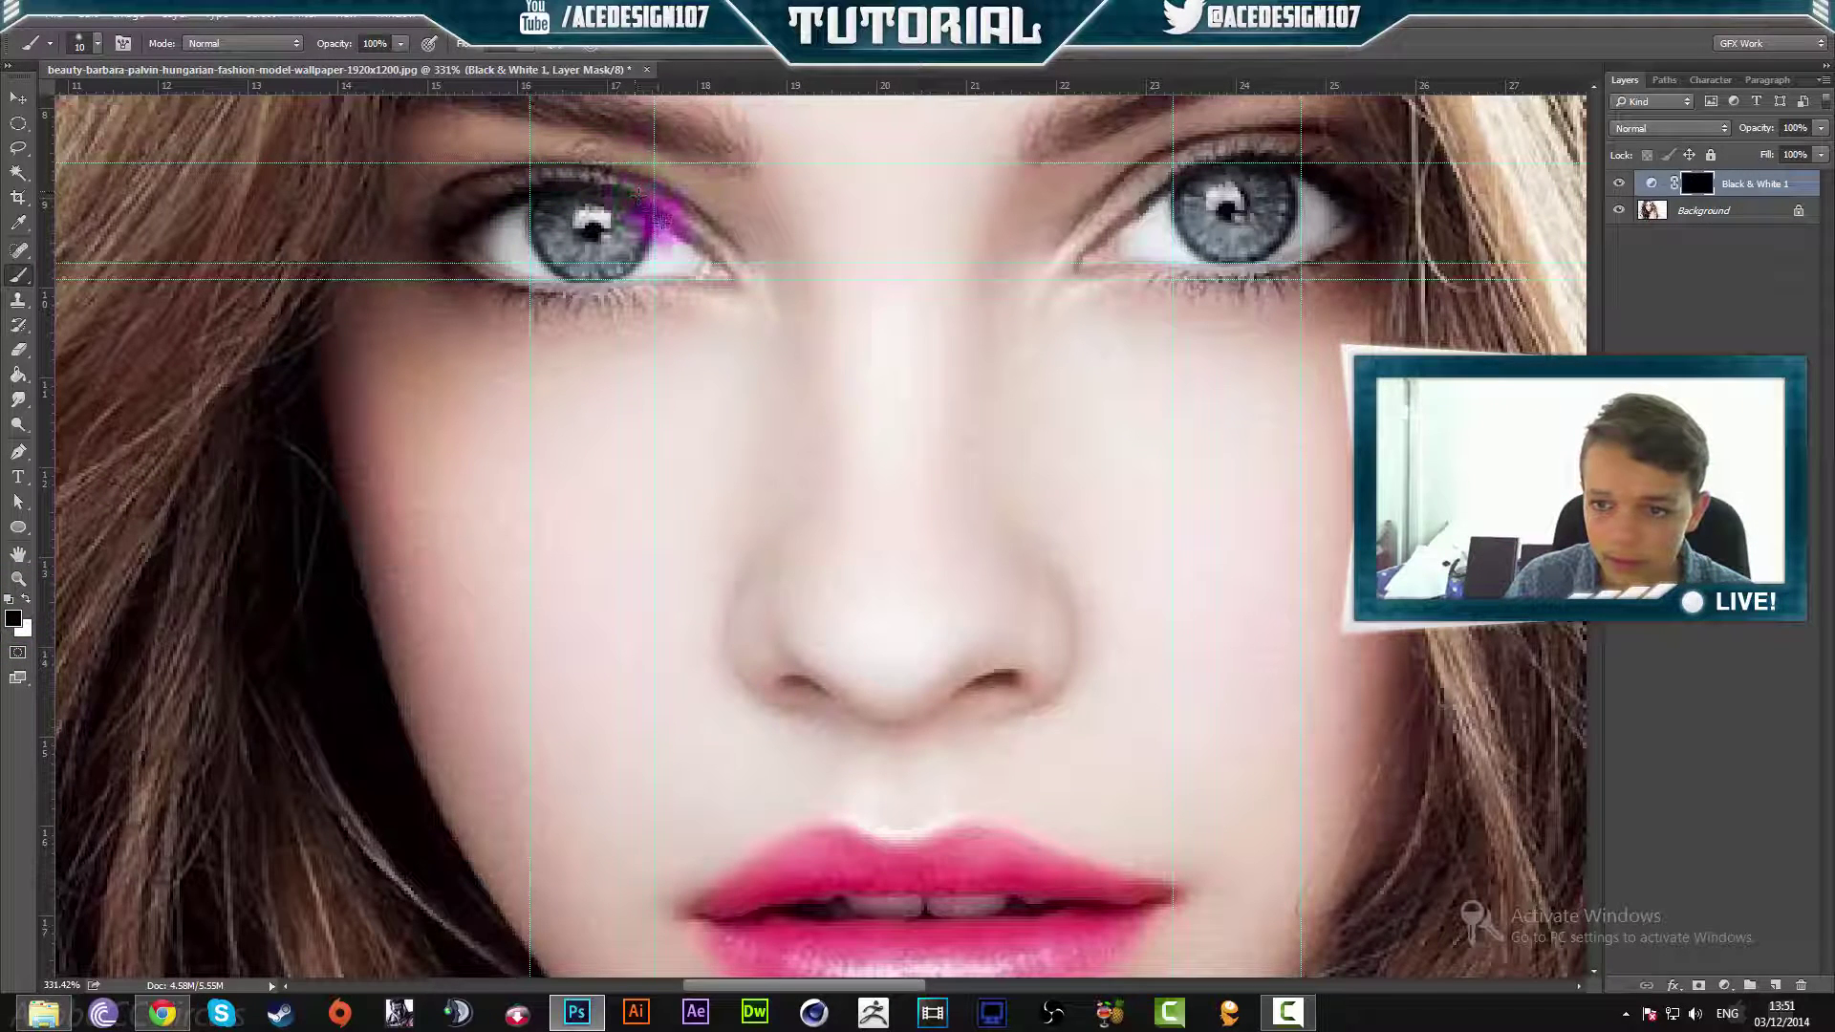
mouse_move(1137, 205)
mouse_down()
mouse_move(1155, 173)
mouse_move(1287, 146)
mouse_move(1321, 174)
mouse_move(1332, 311)
mouse_up()
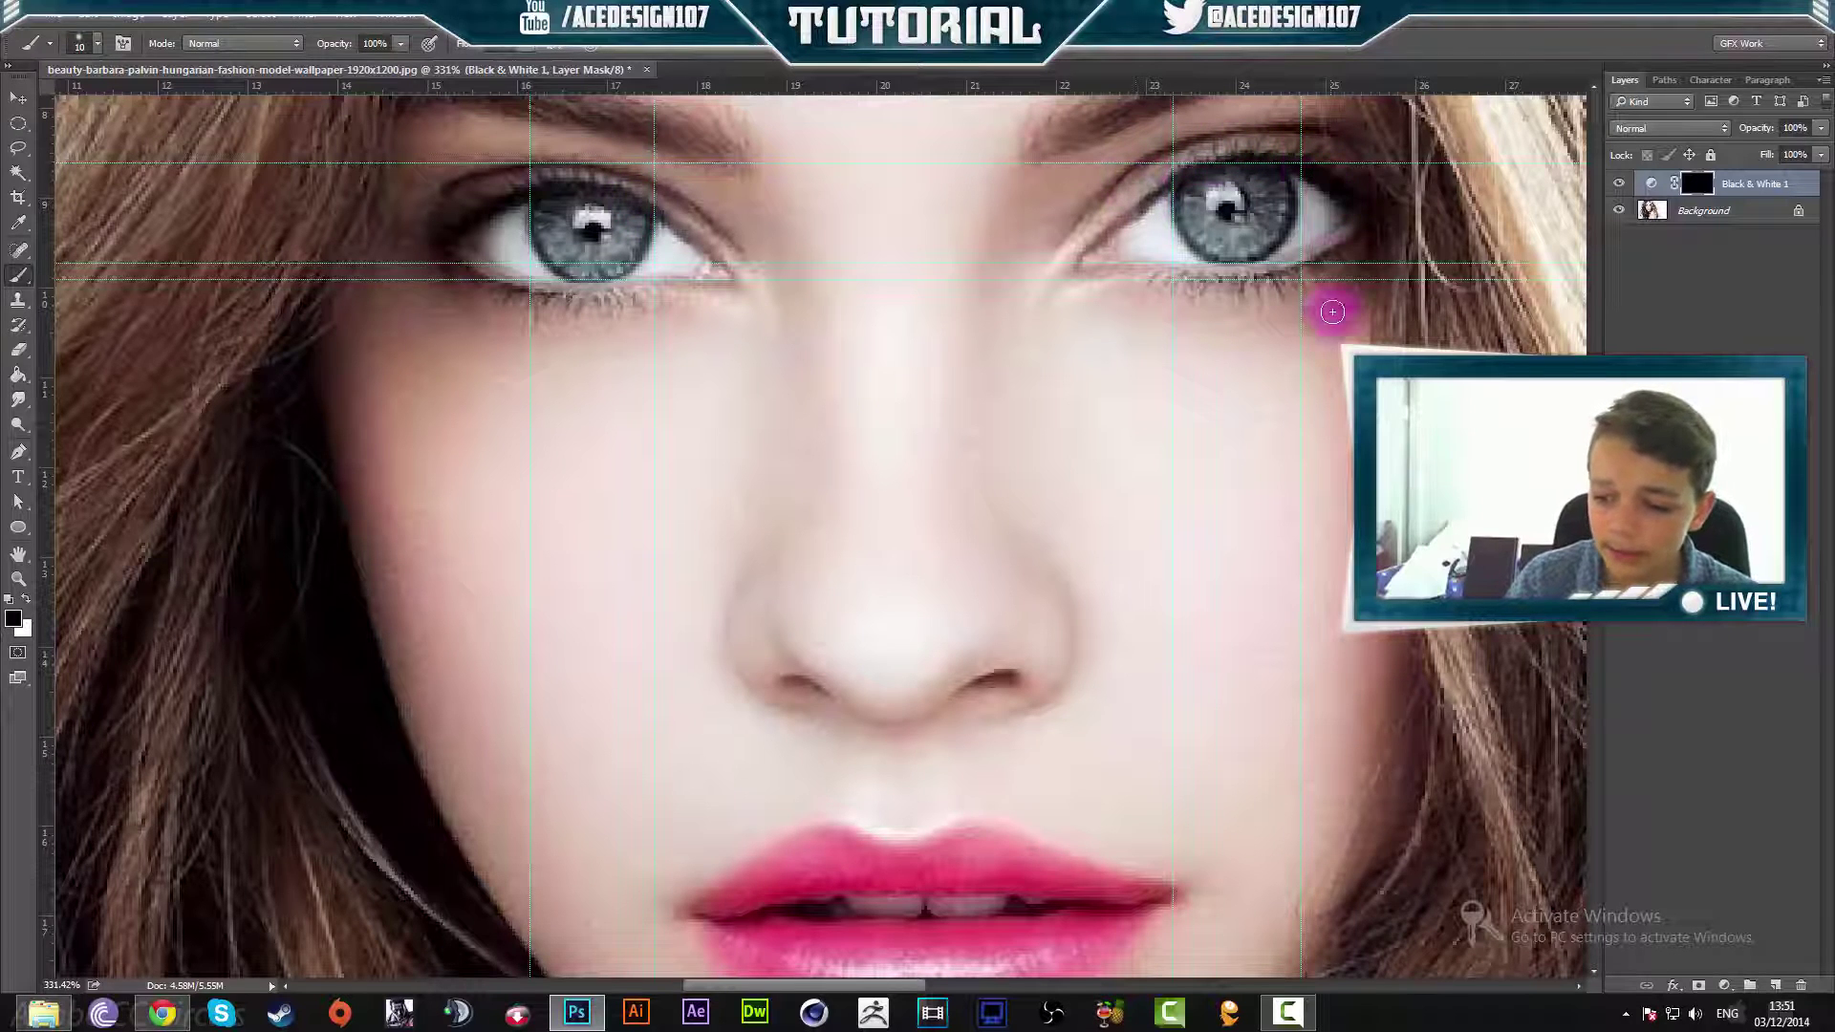
Undo the last stroke and add a Solid Color fill set to magenta H 306, S 100, B 100
click(1724, 985)
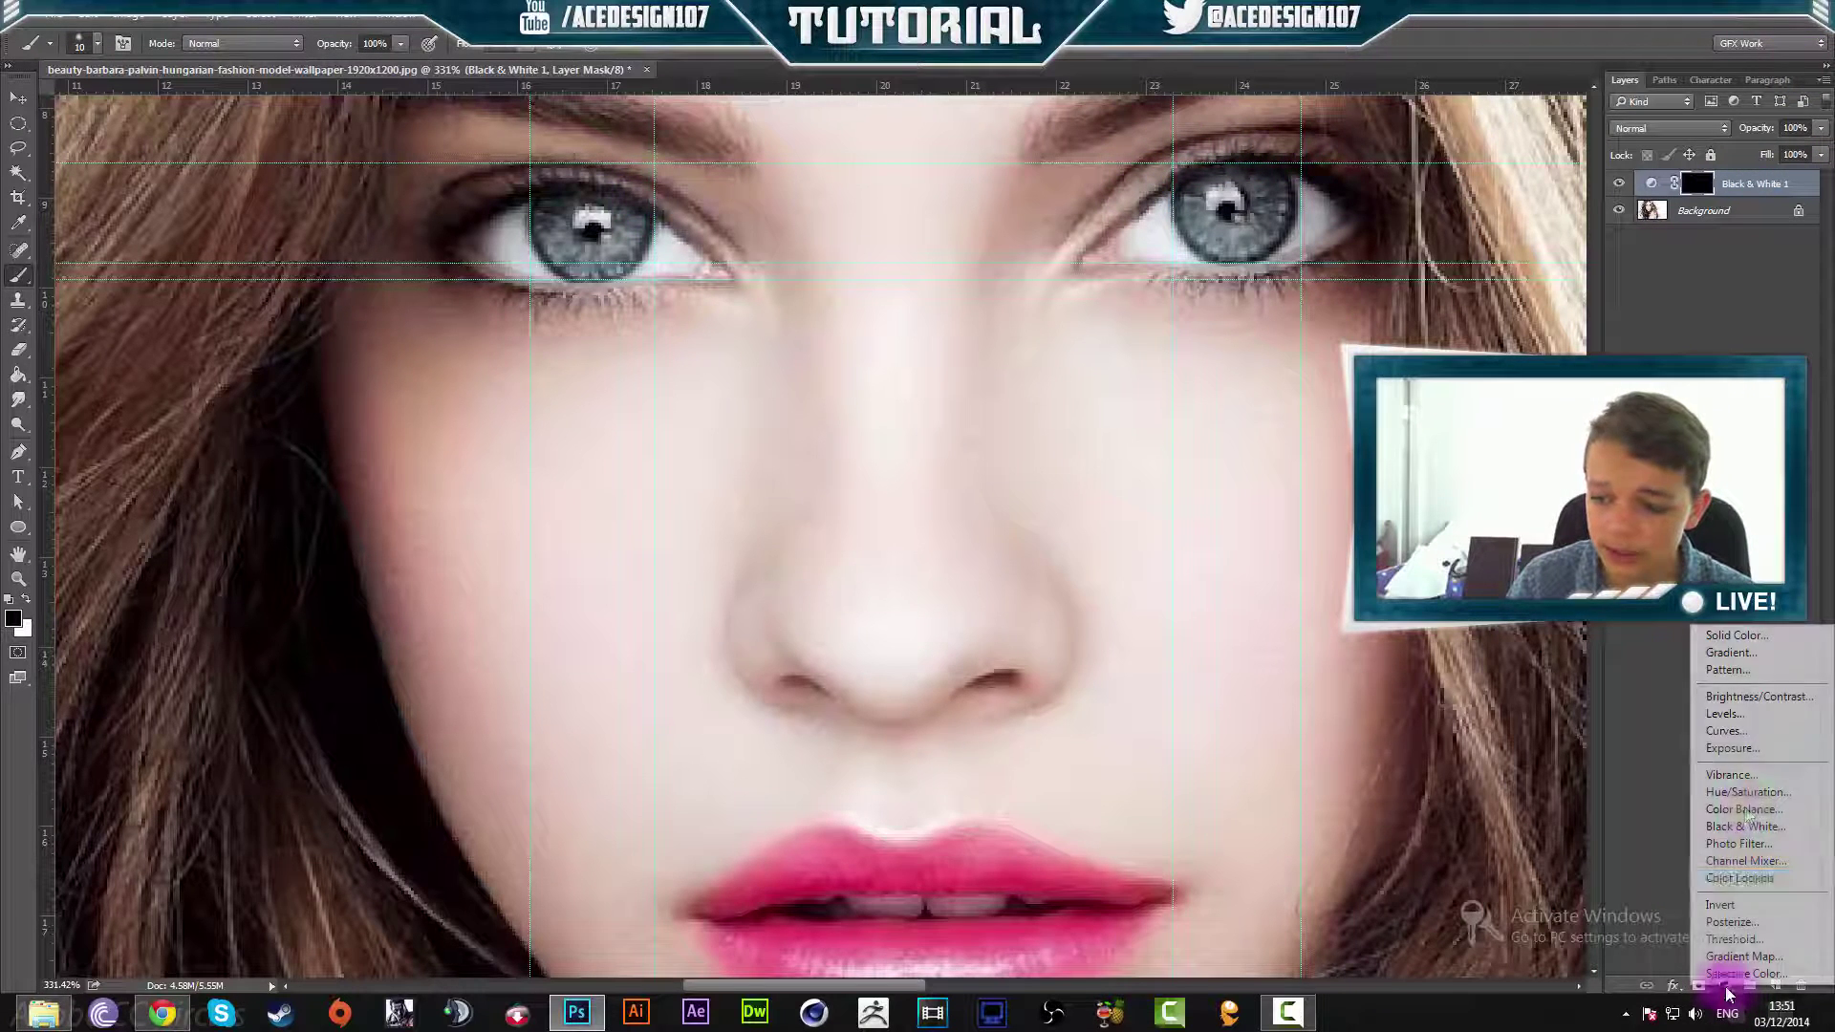
key(ctrl+z)
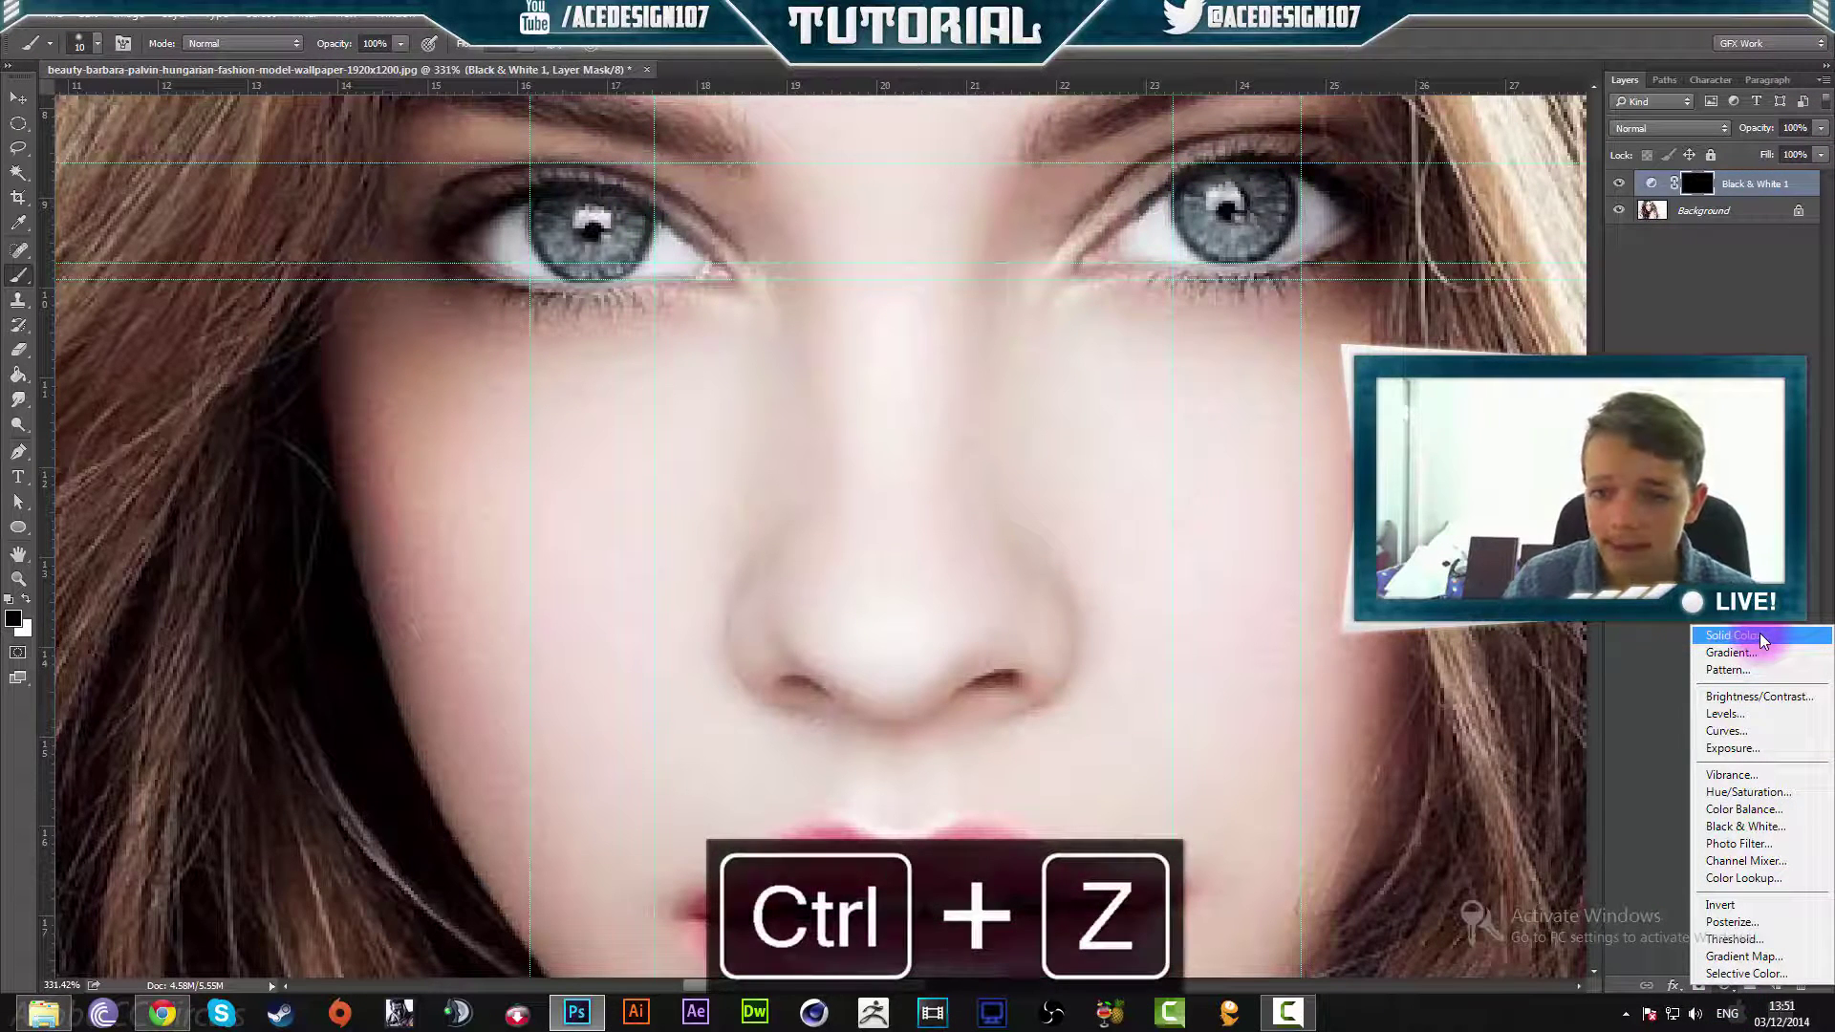
click(1758, 634)
drag(1167, 192, 1462, 185)
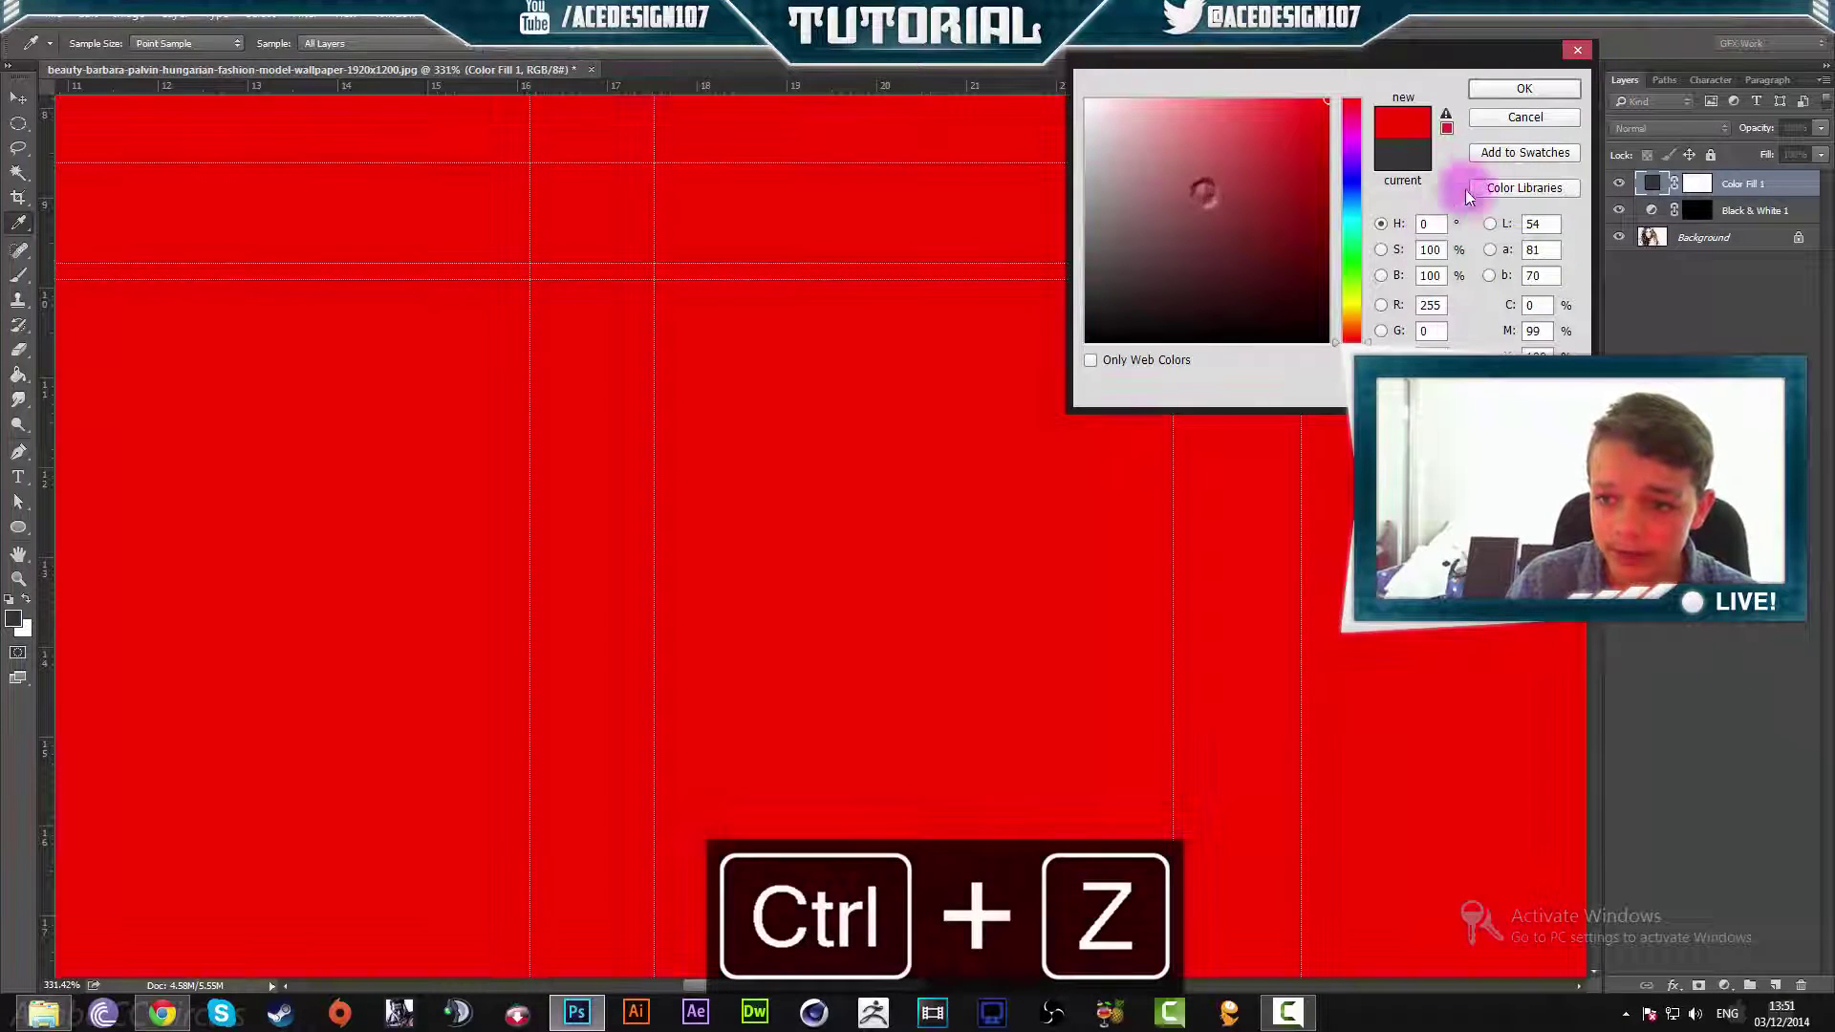
click(1353, 134)
click(1354, 138)
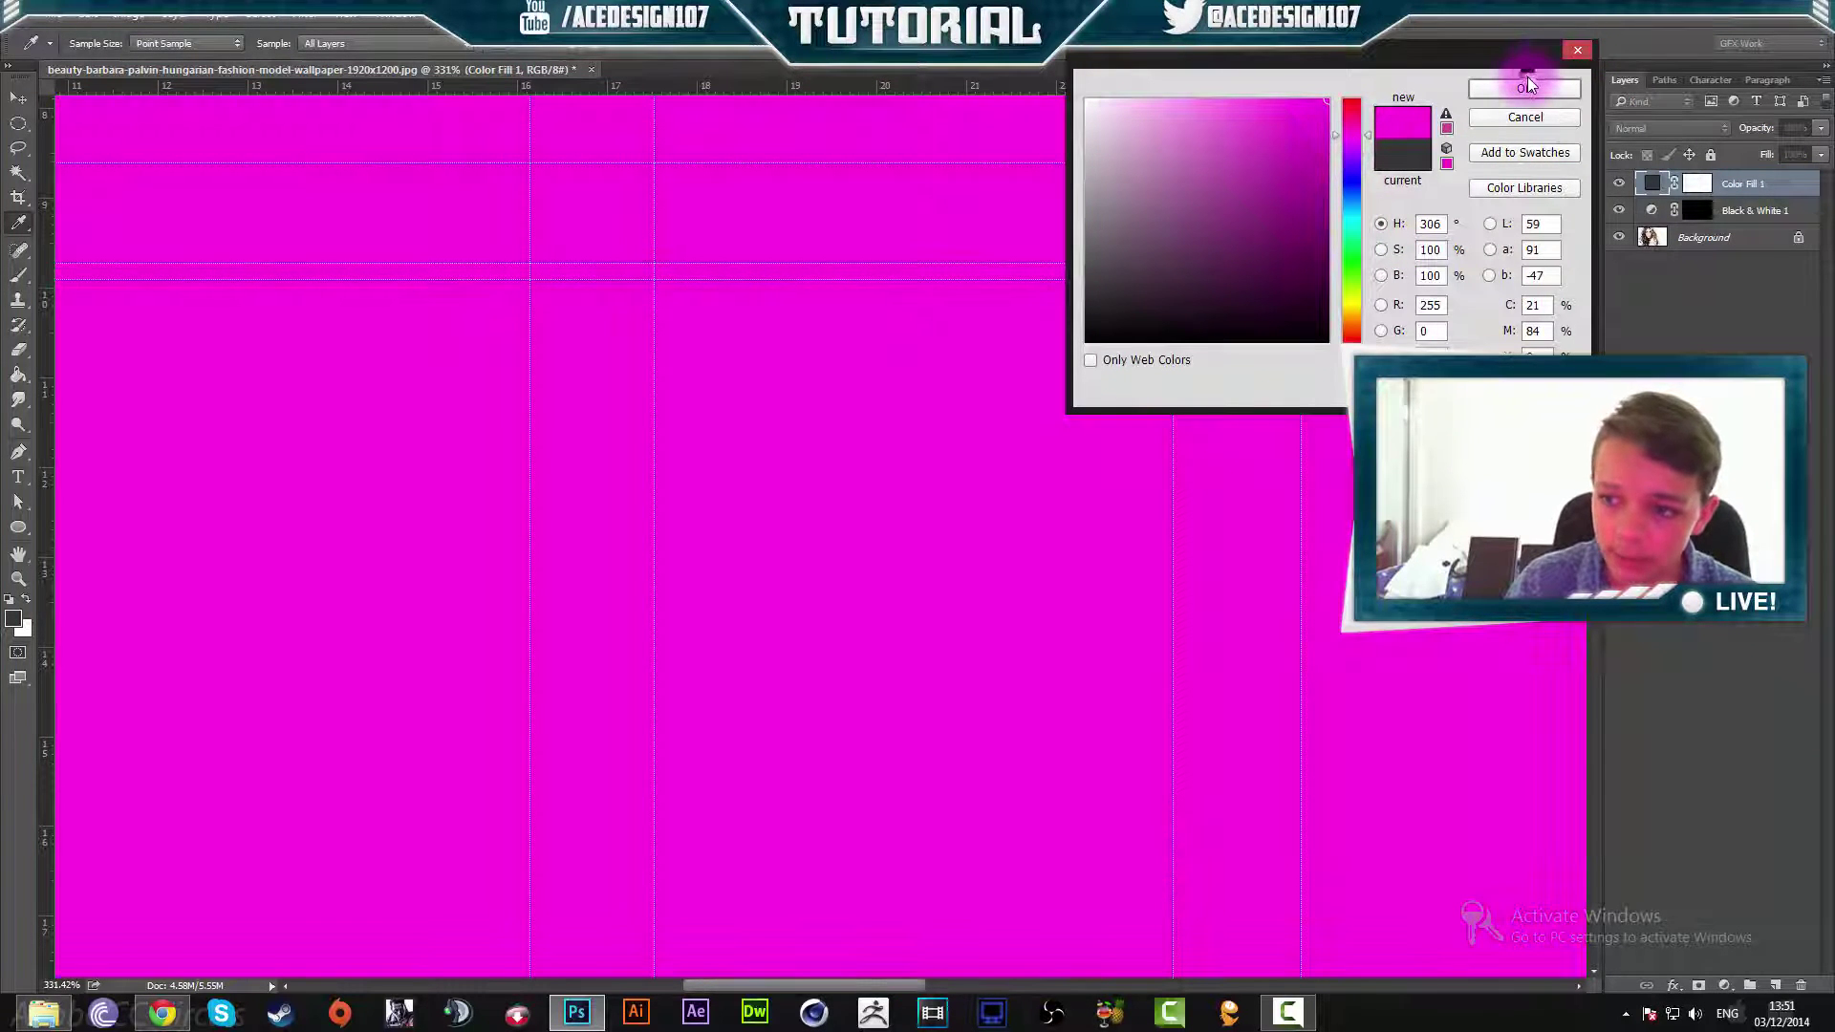
Confirm the magenta fill and clip Color Fill 1 to Black & White 1
click(1528, 86)
right_click(1772, 188)
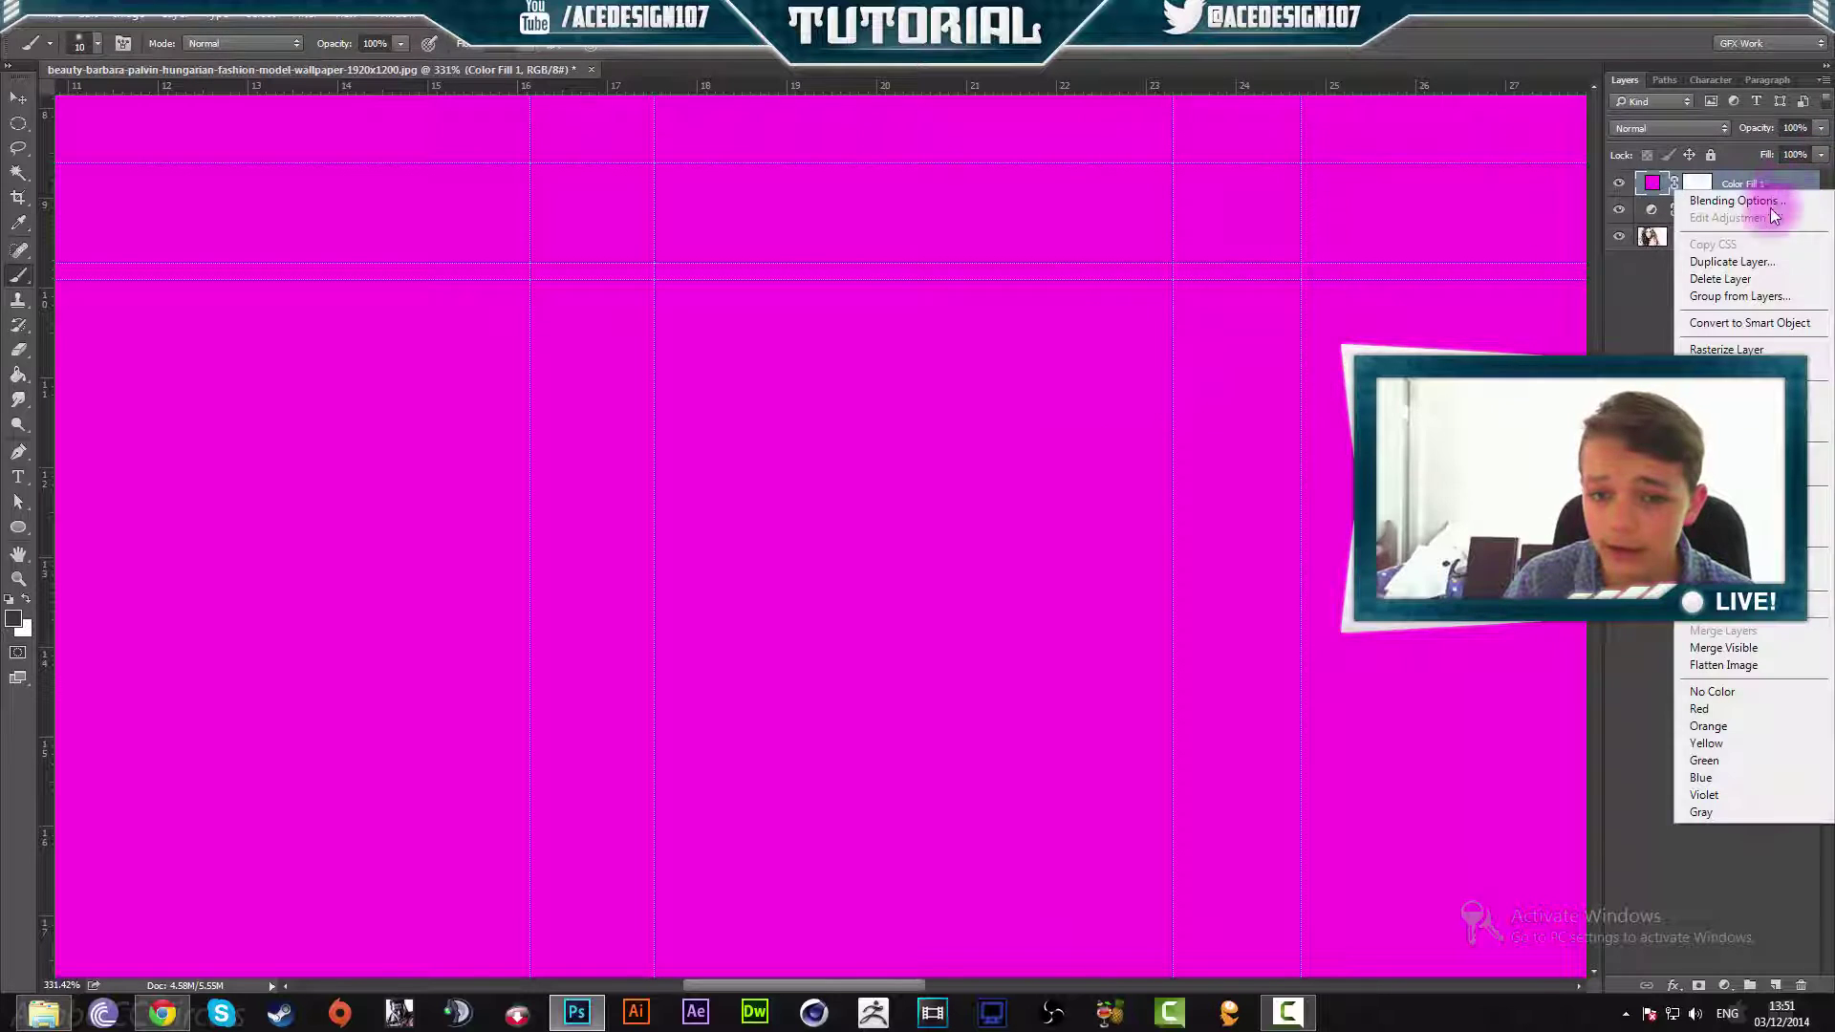
click(1739, 429)
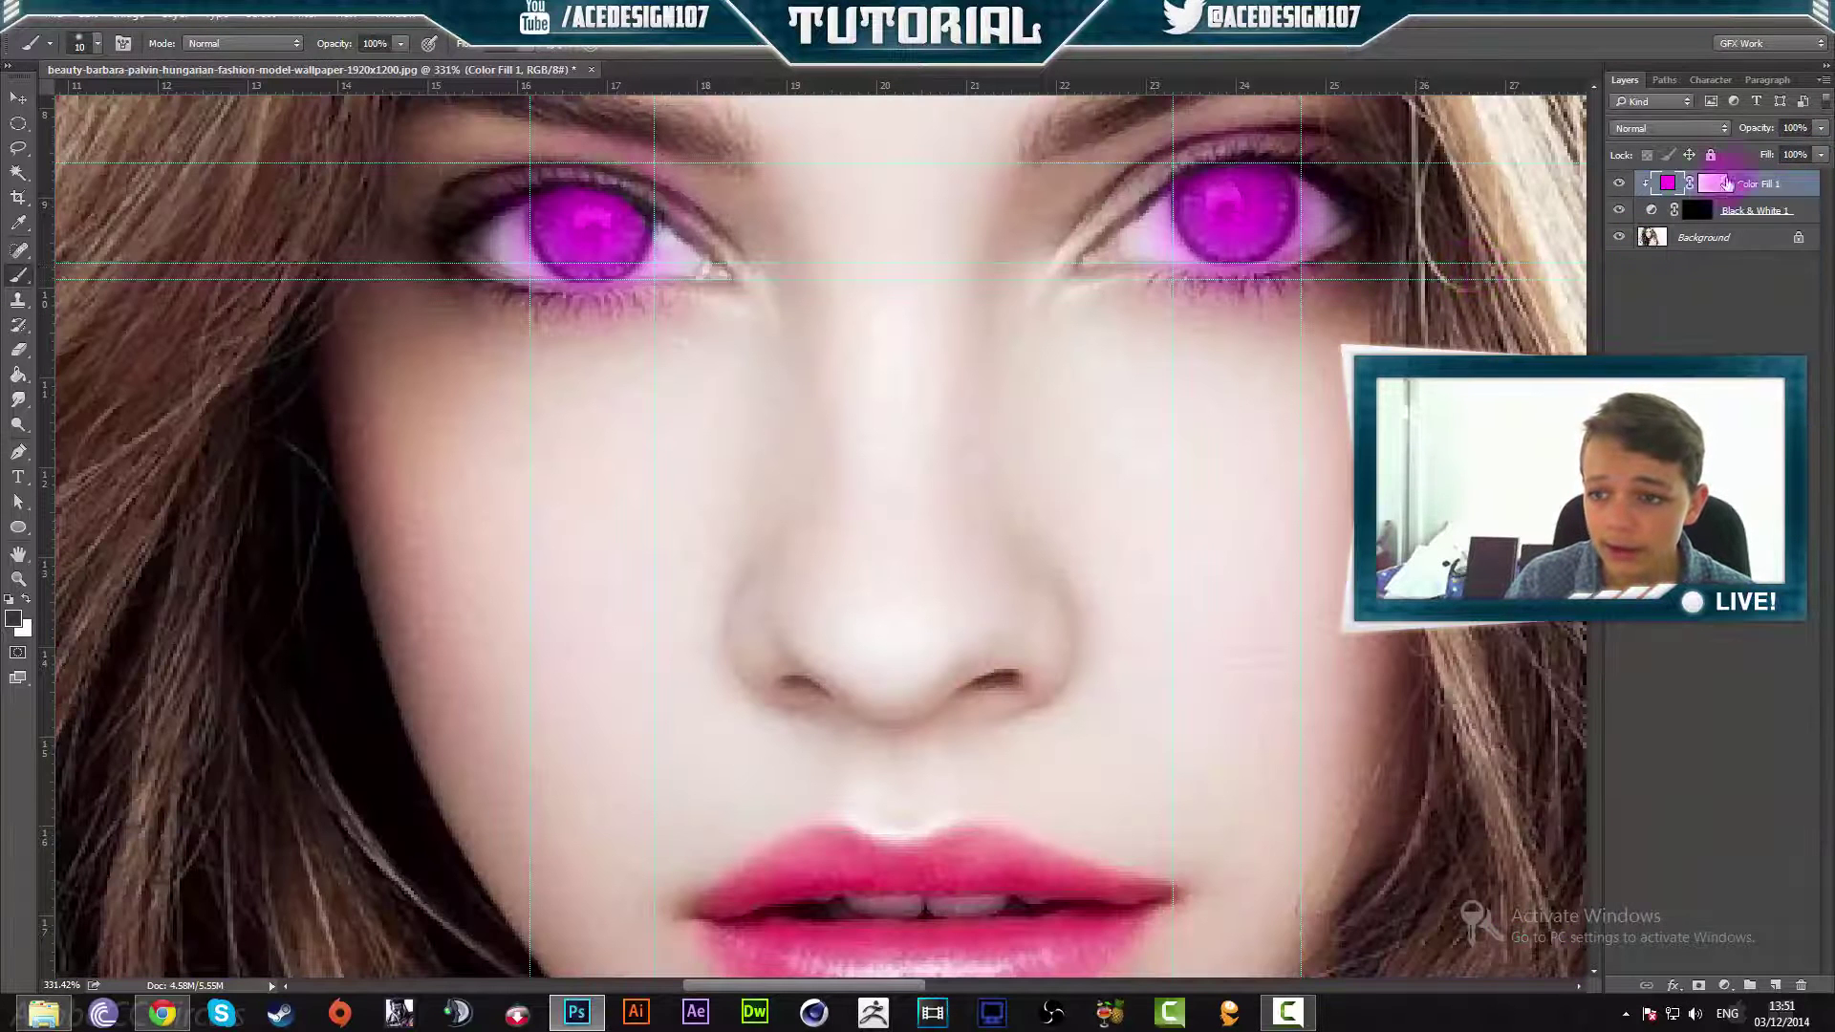
Set Color Fill 1's blend mode to Color after comparing with Saturation, then fit on screen
click(1663, 129)
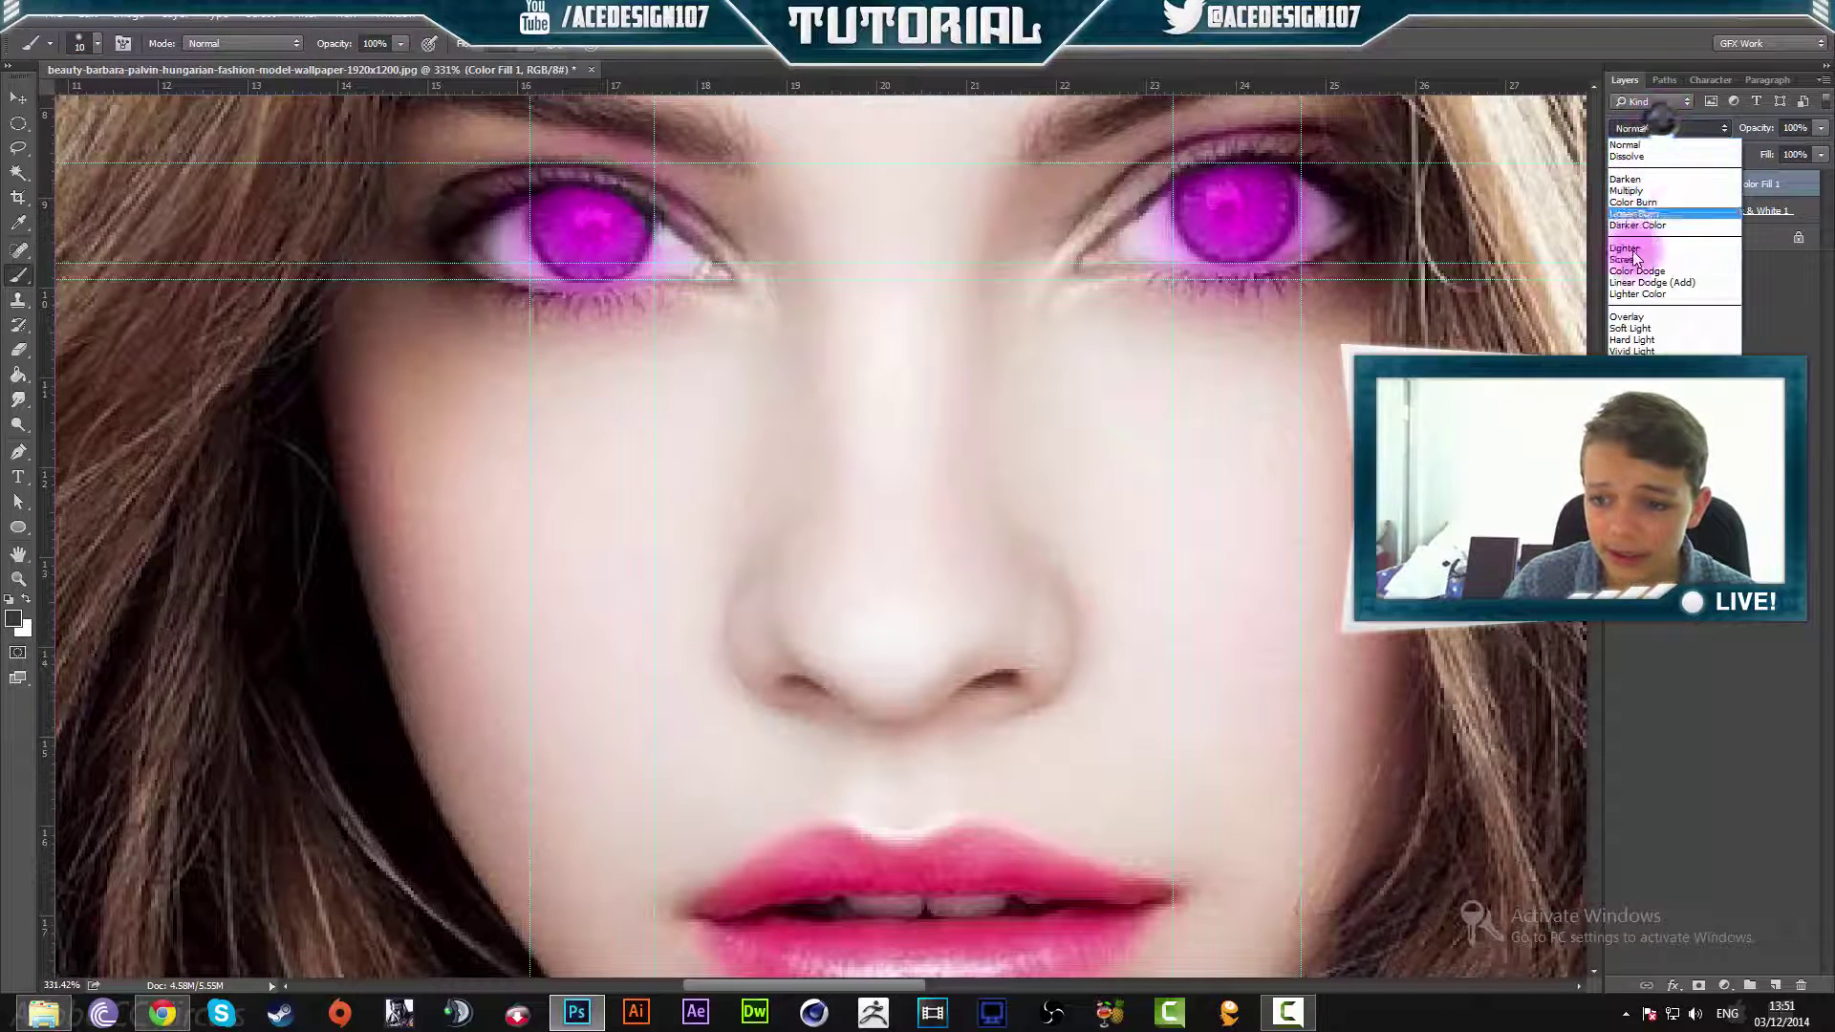
click(1634, 488)
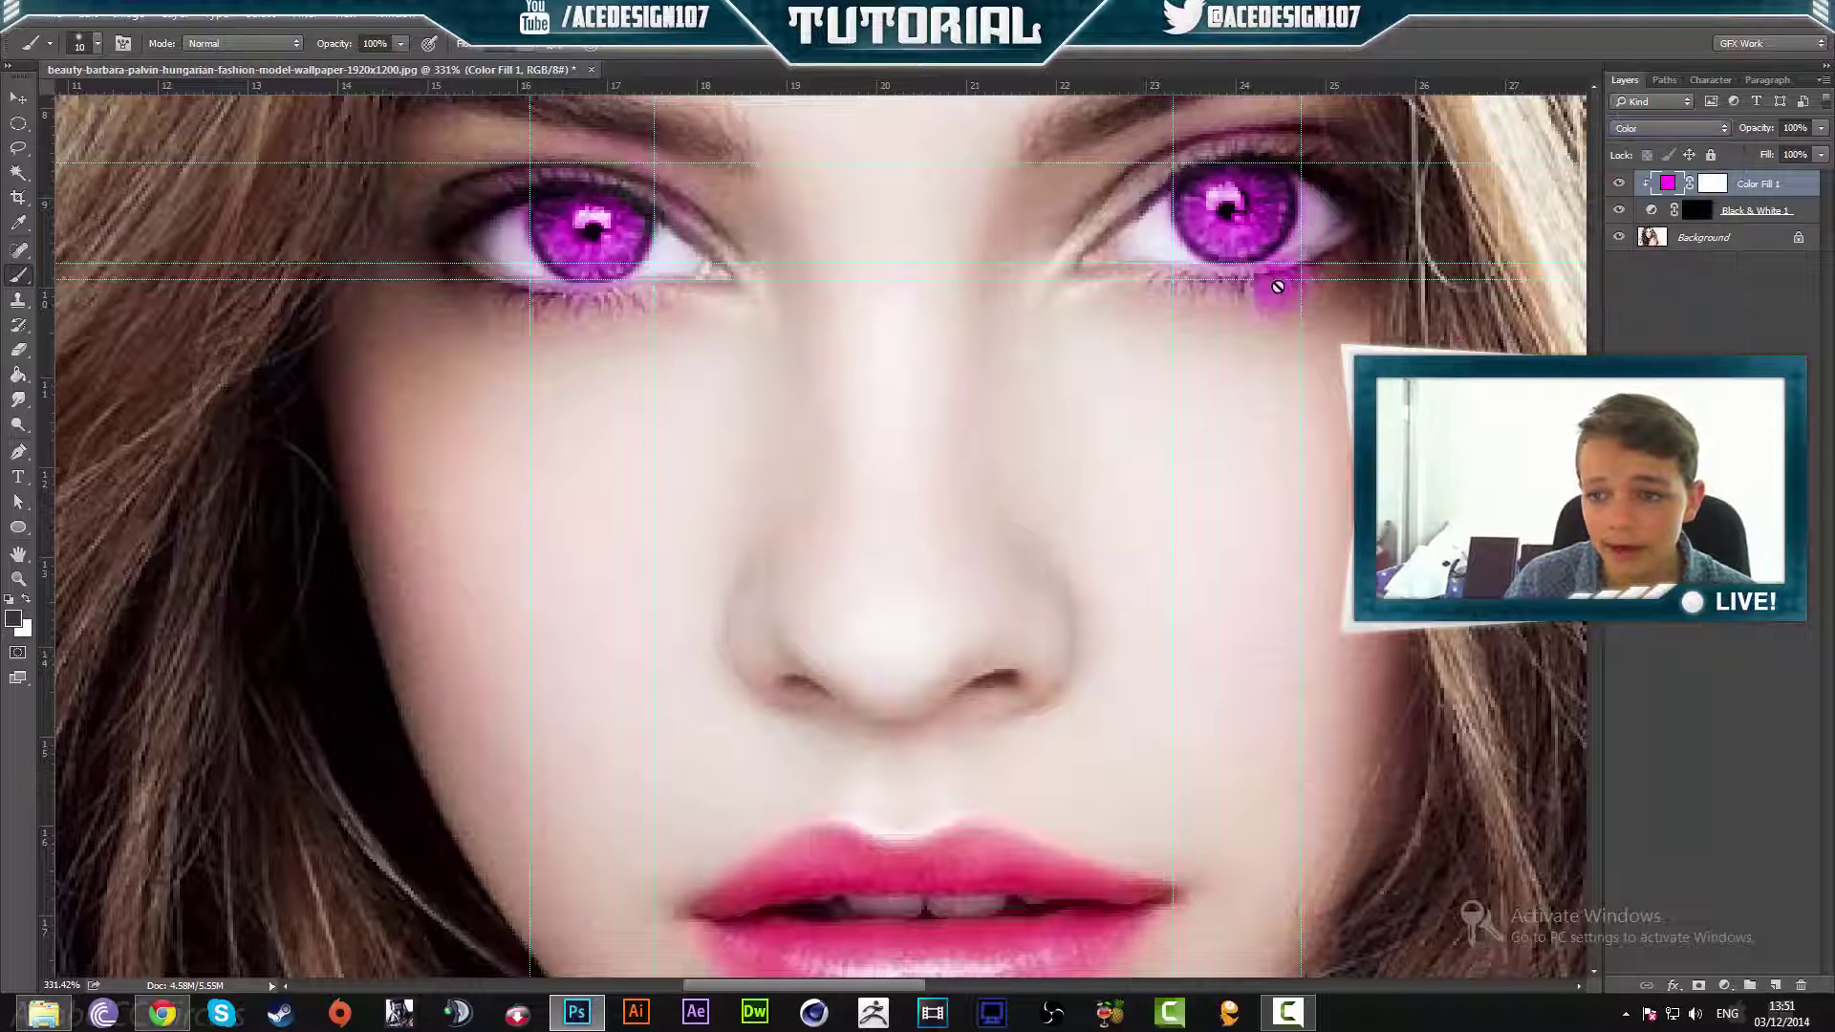
key(Up)
key(Down)
key(Up)
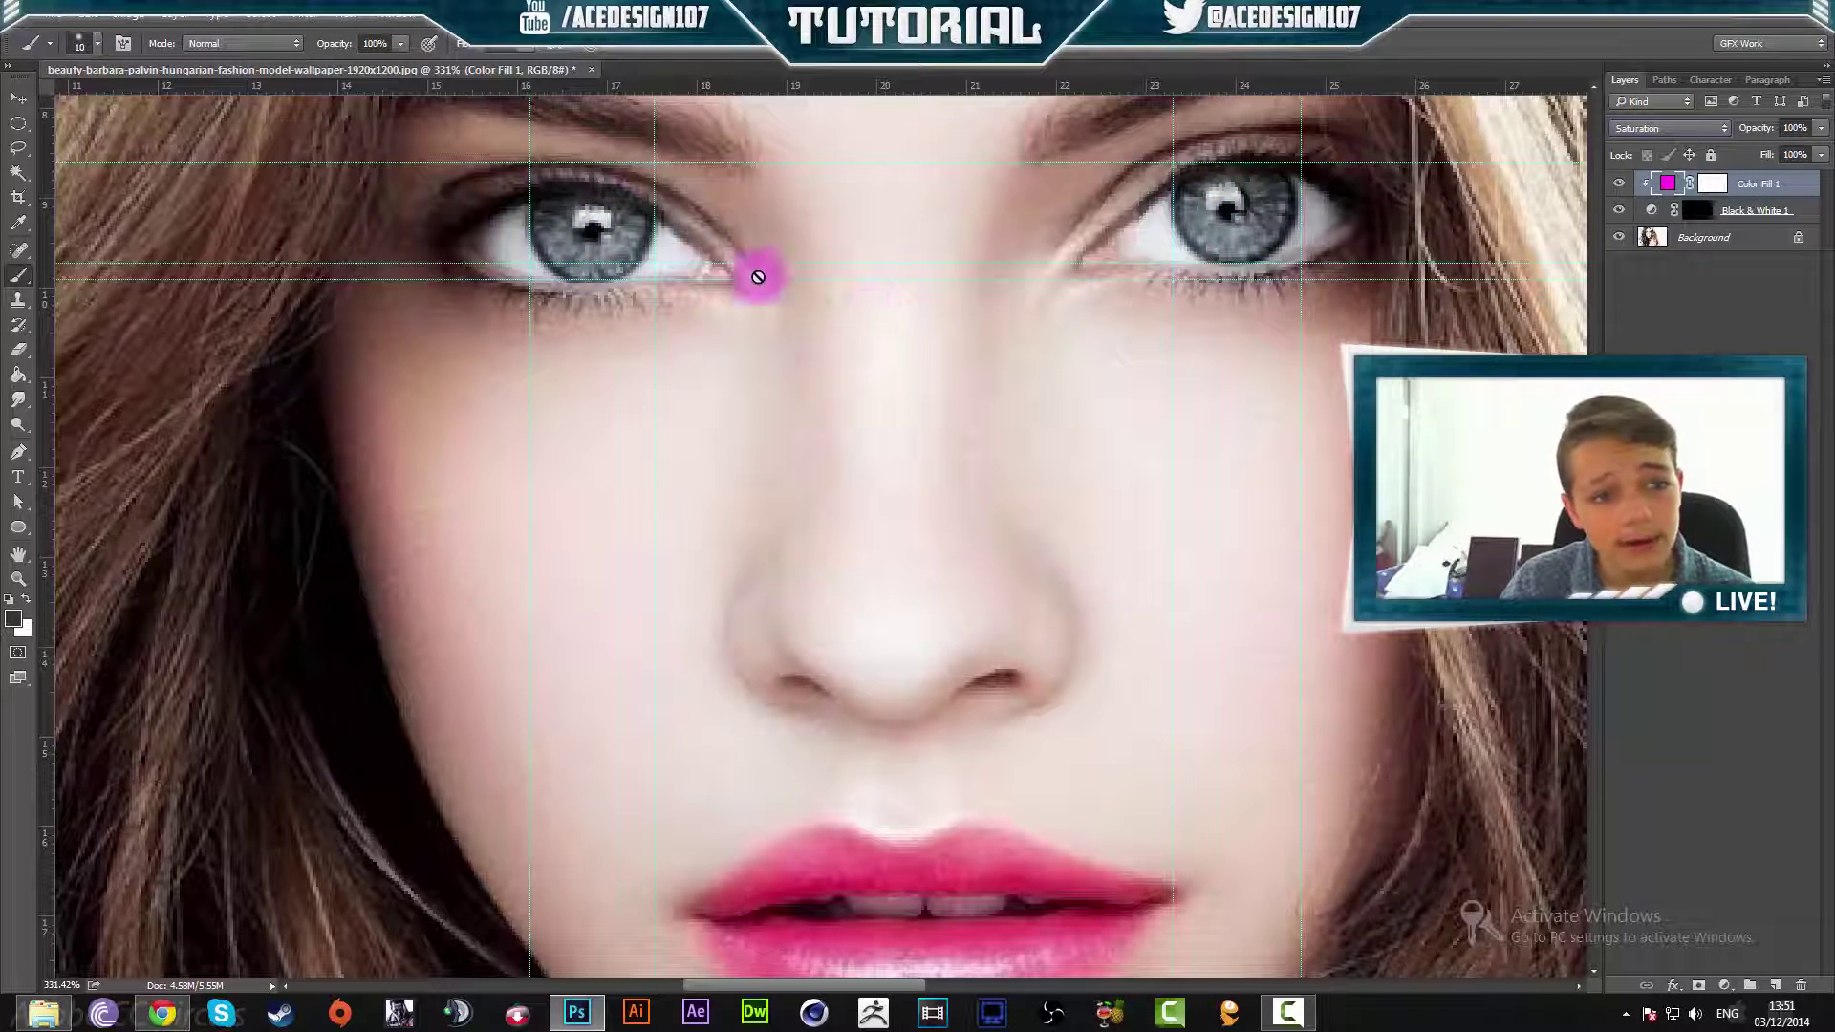
key(Down)
key(v)
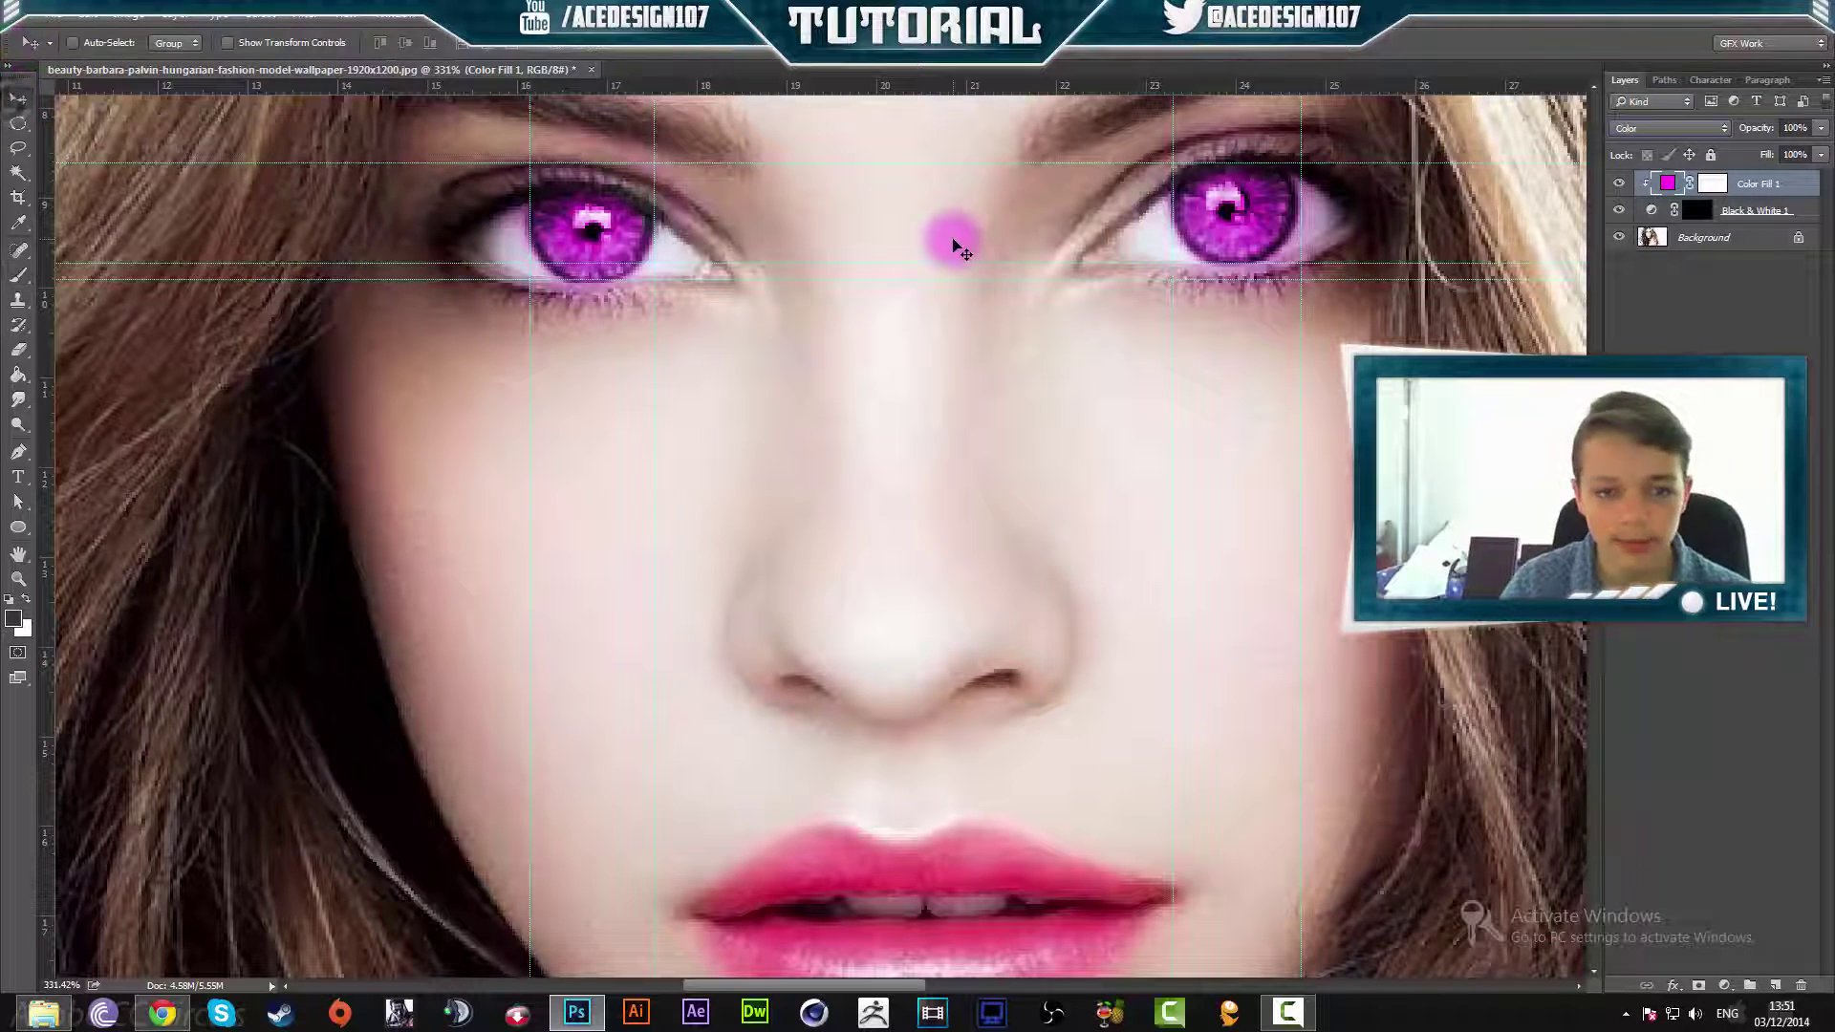
key(ctrl+0)
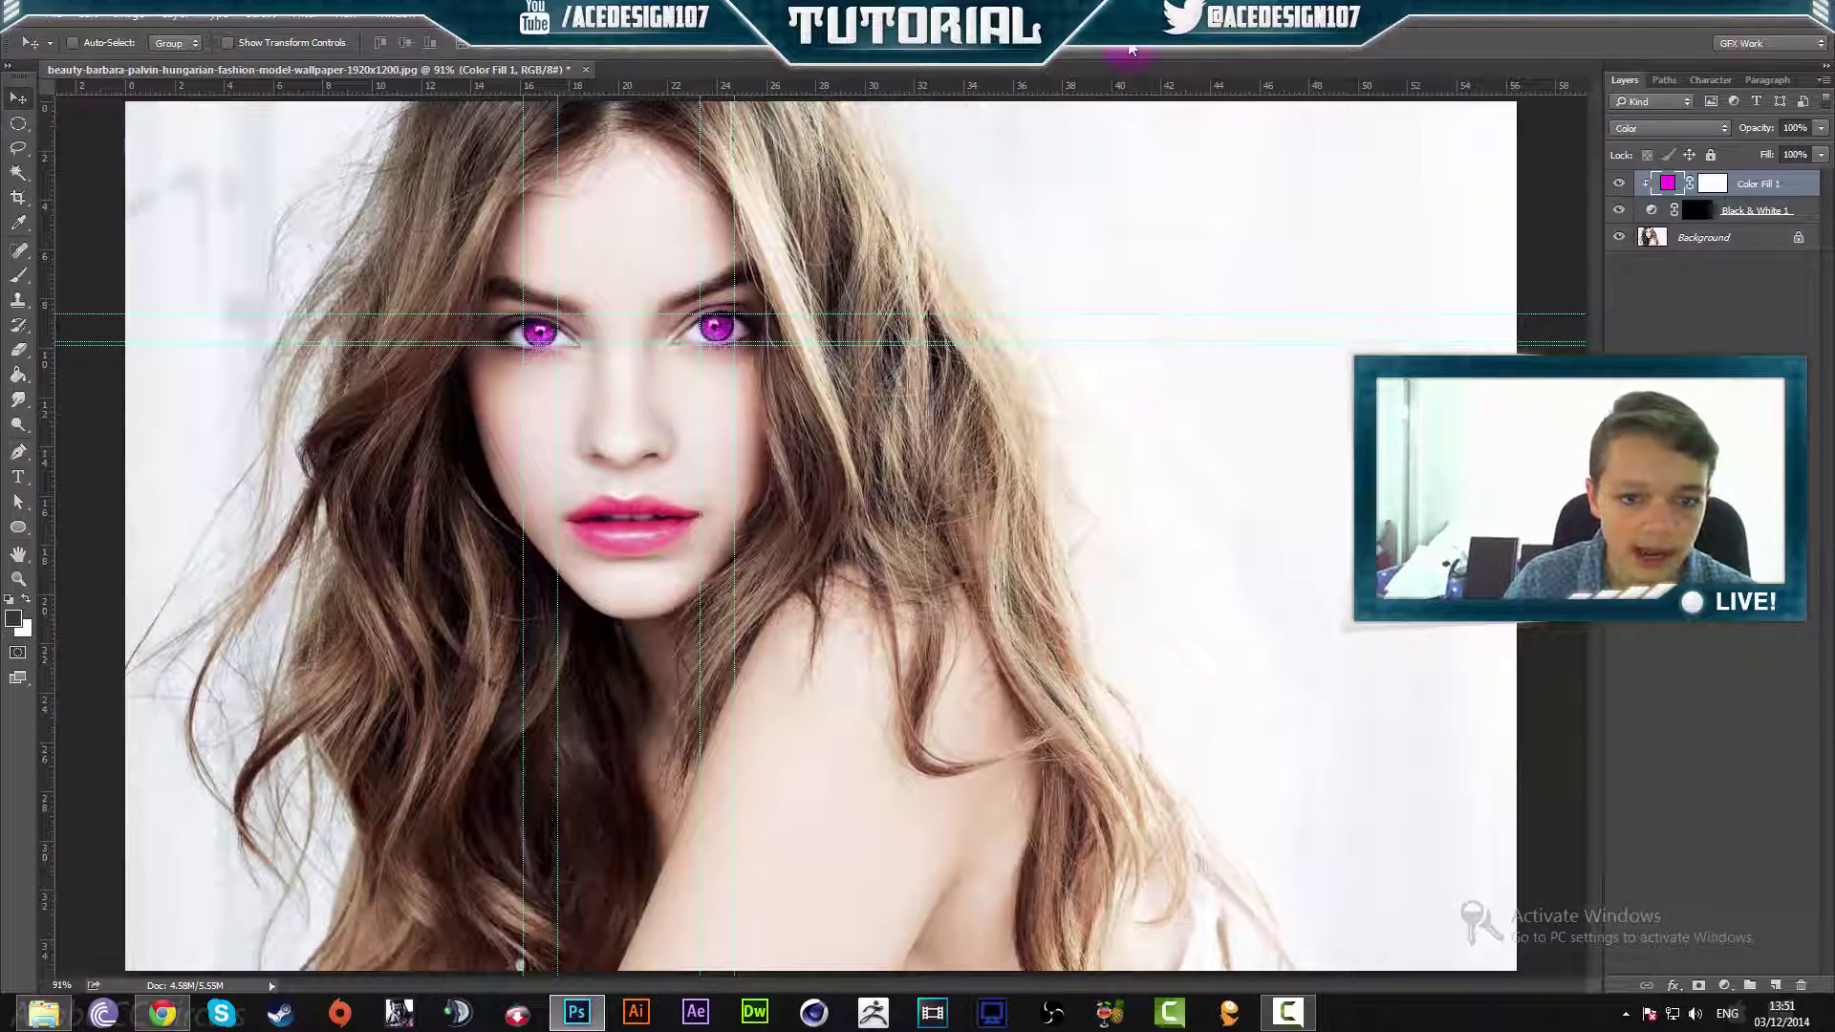
Clear all guides and add a Curves adjustment layer above the magenta fill
click(350, 15)
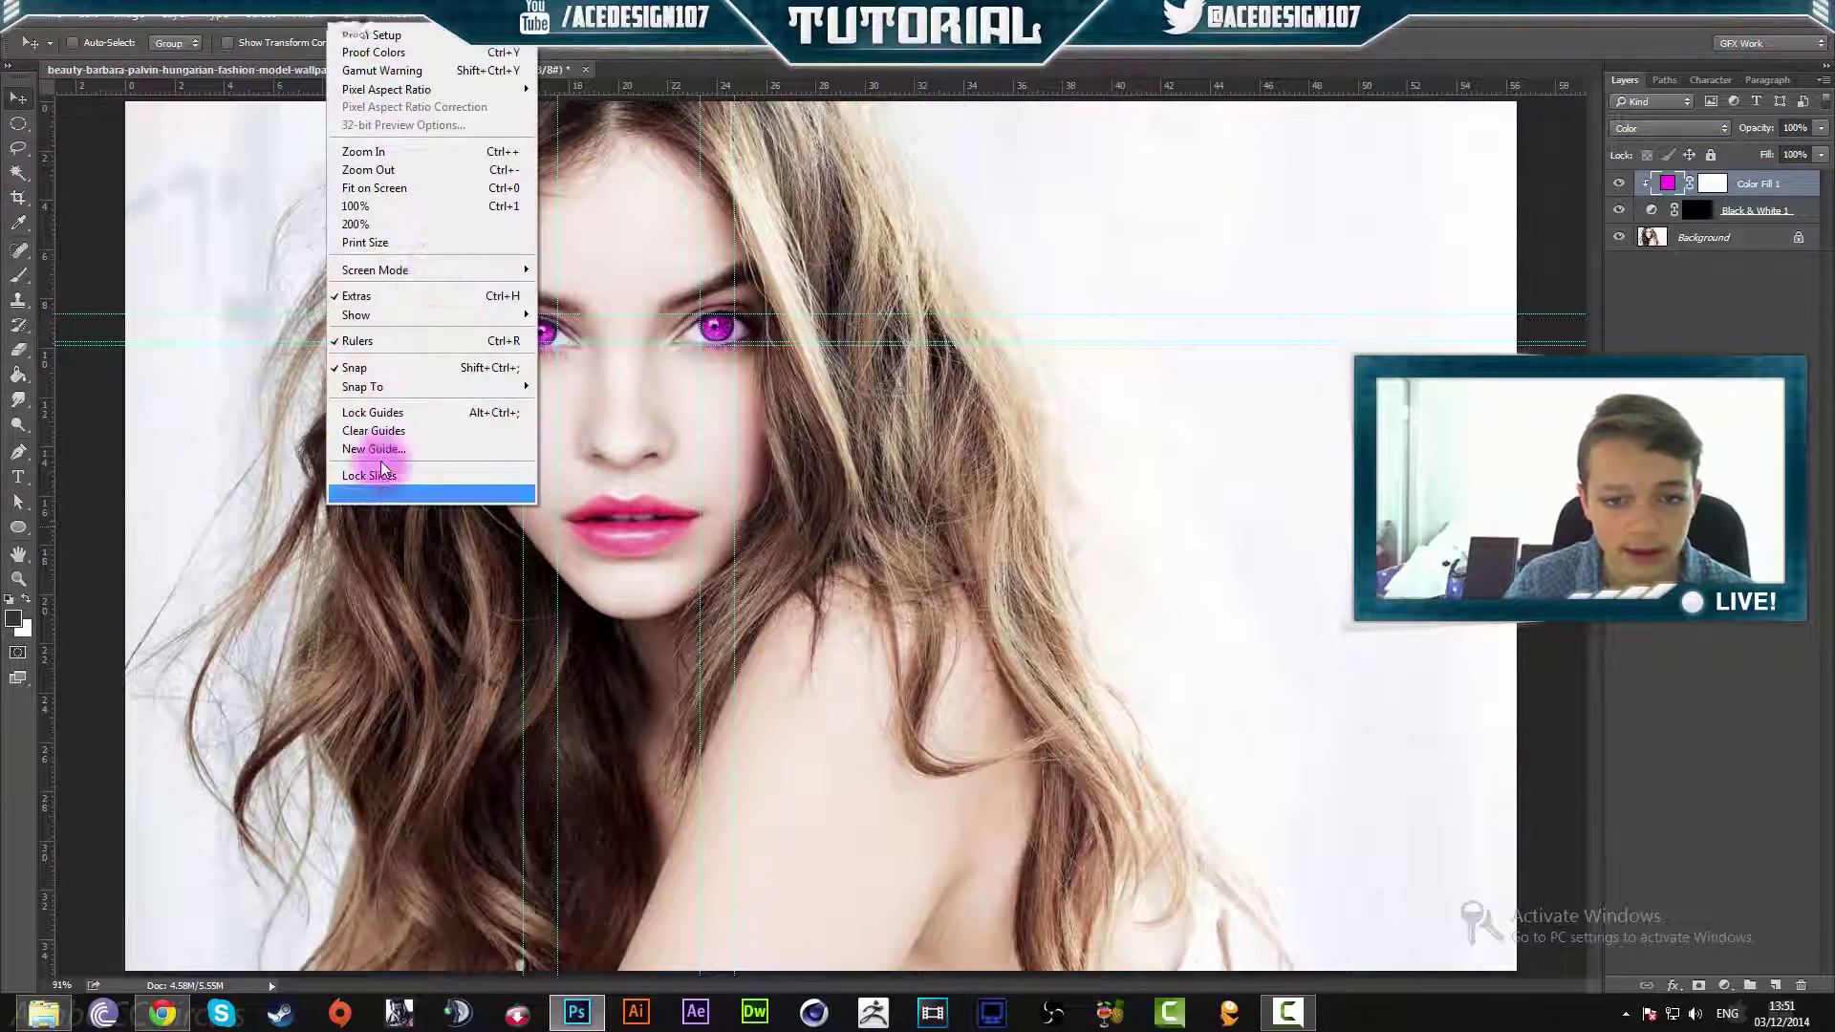
click(373, 433)
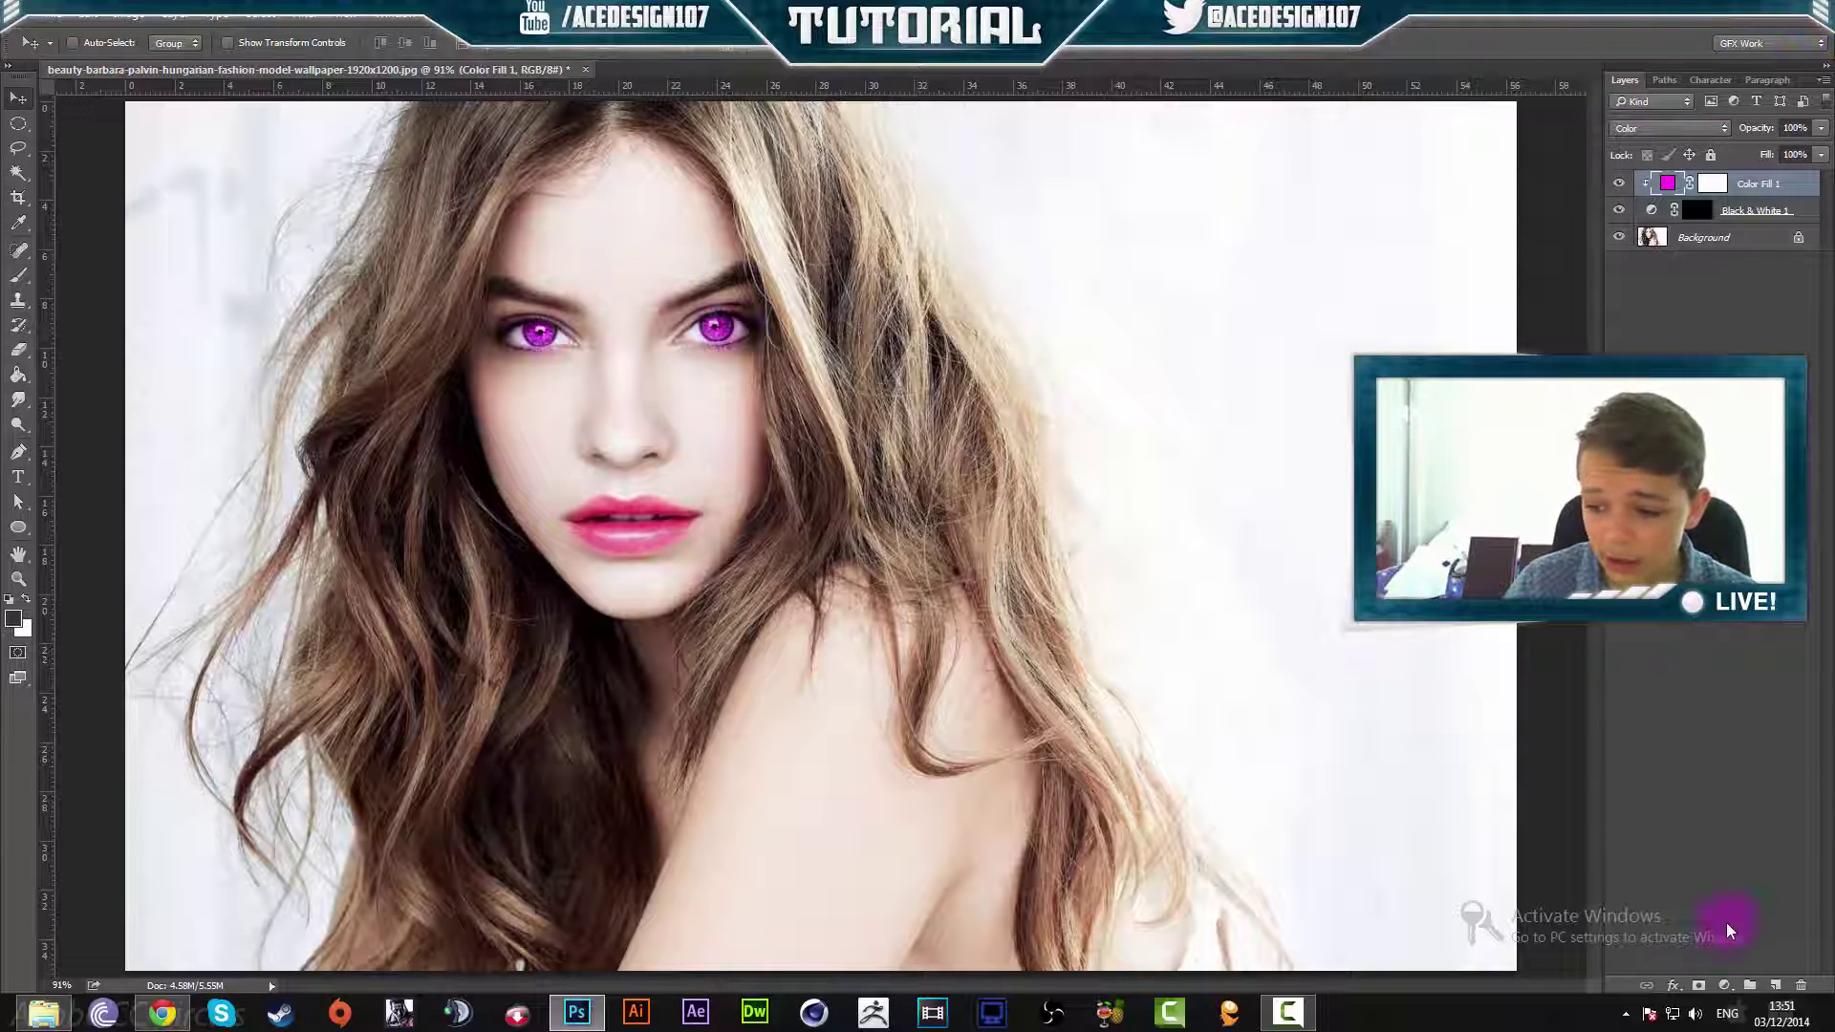
click(1727, 986)
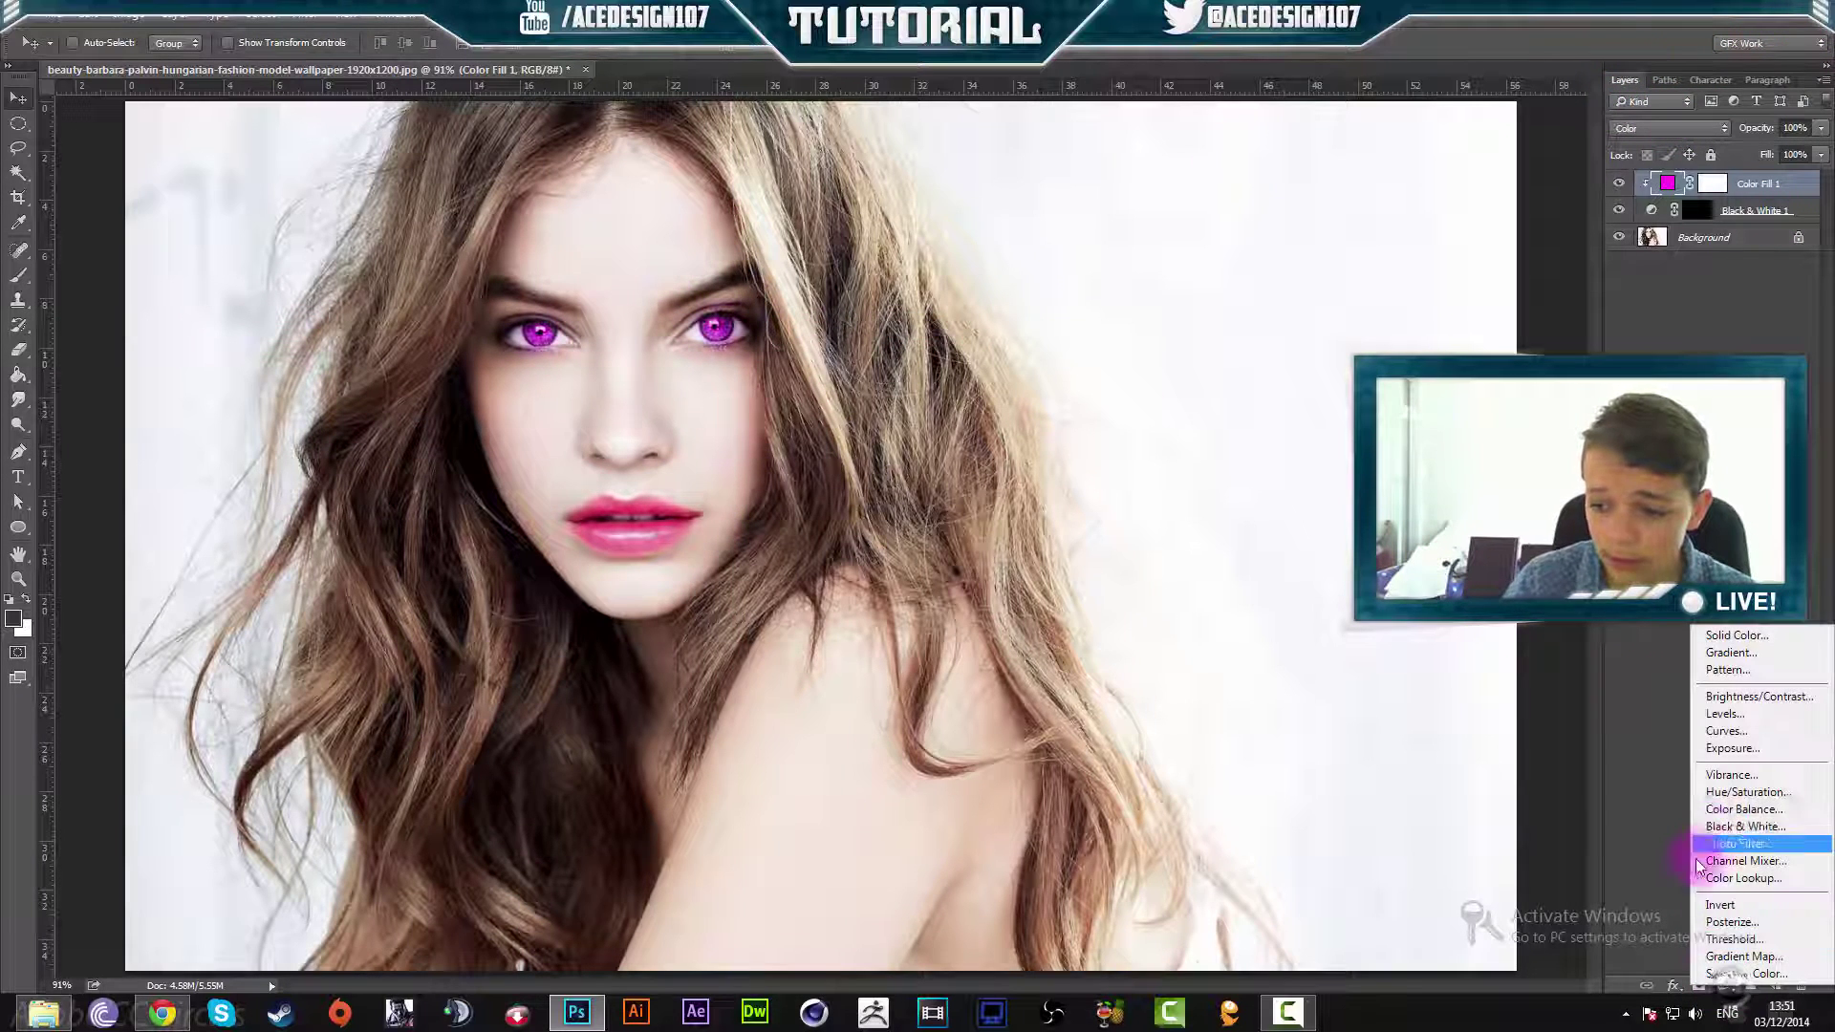
click(1729, 736)
key(ctrl+0)
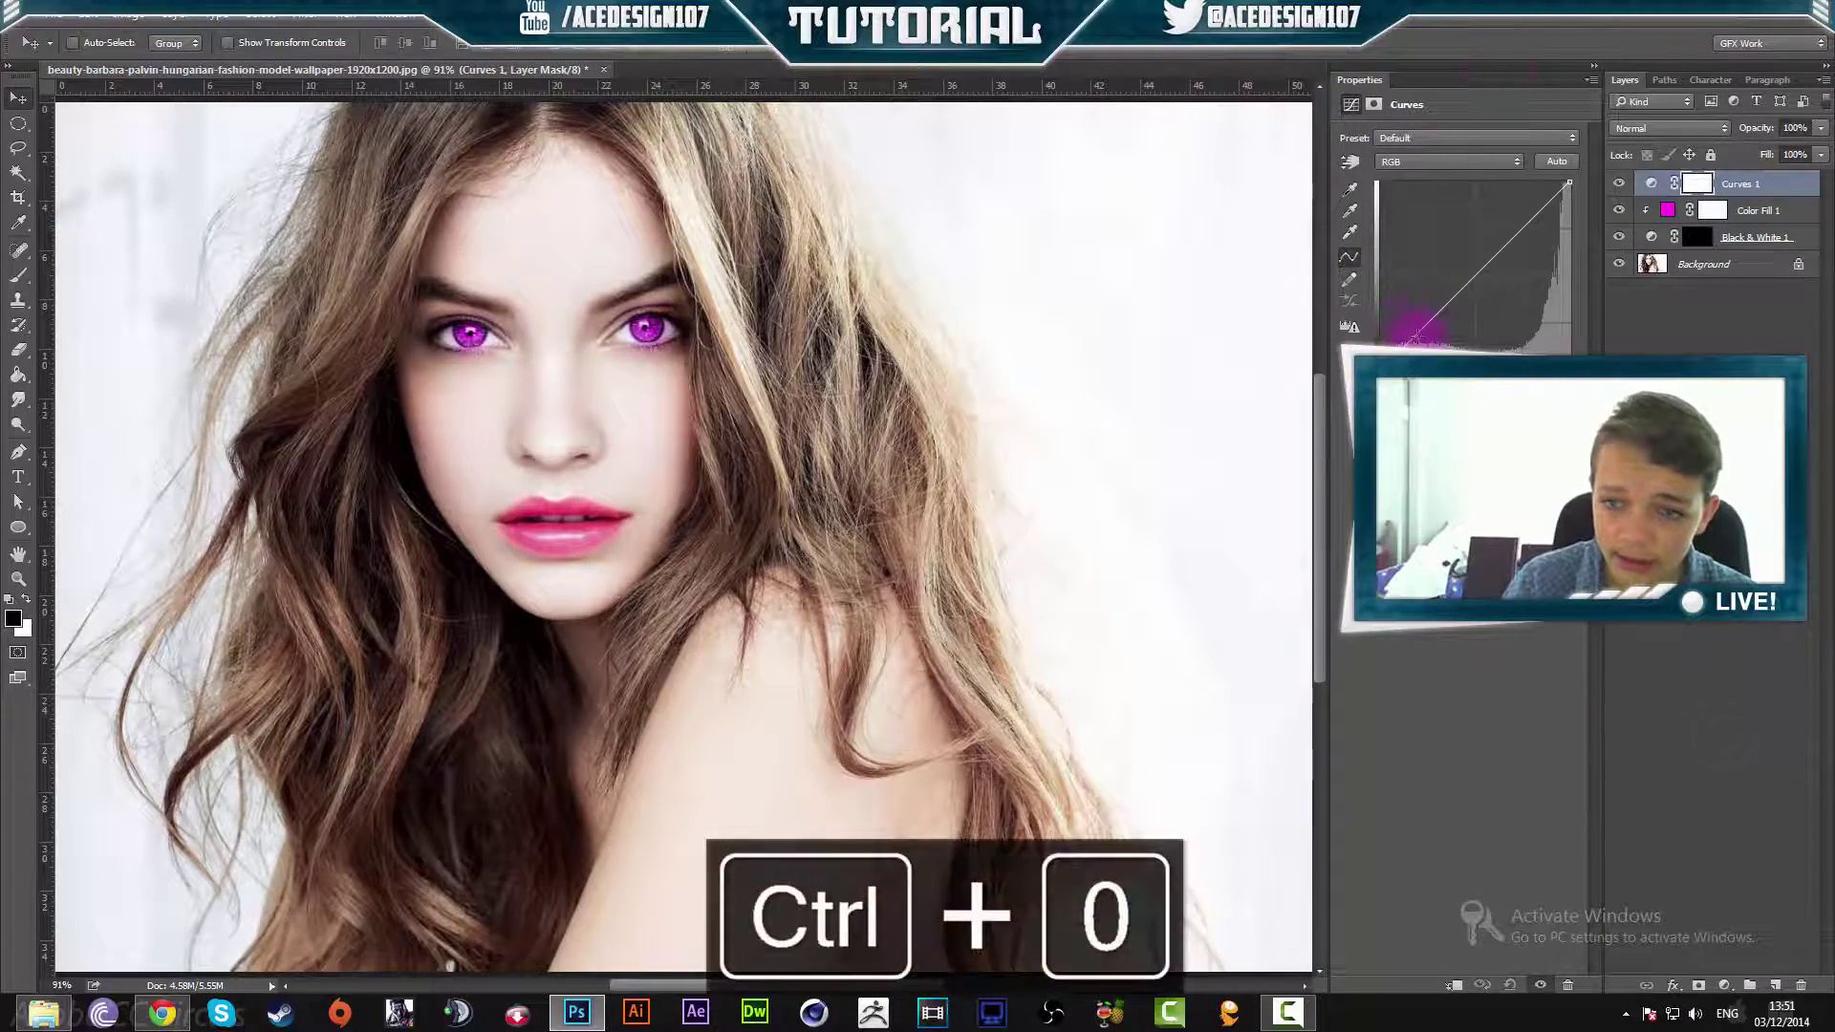
Bend the curve into a contrast-boosting S-shape and clip Curves 1 to the fill below
drag(1409, 320, 1421, 342)
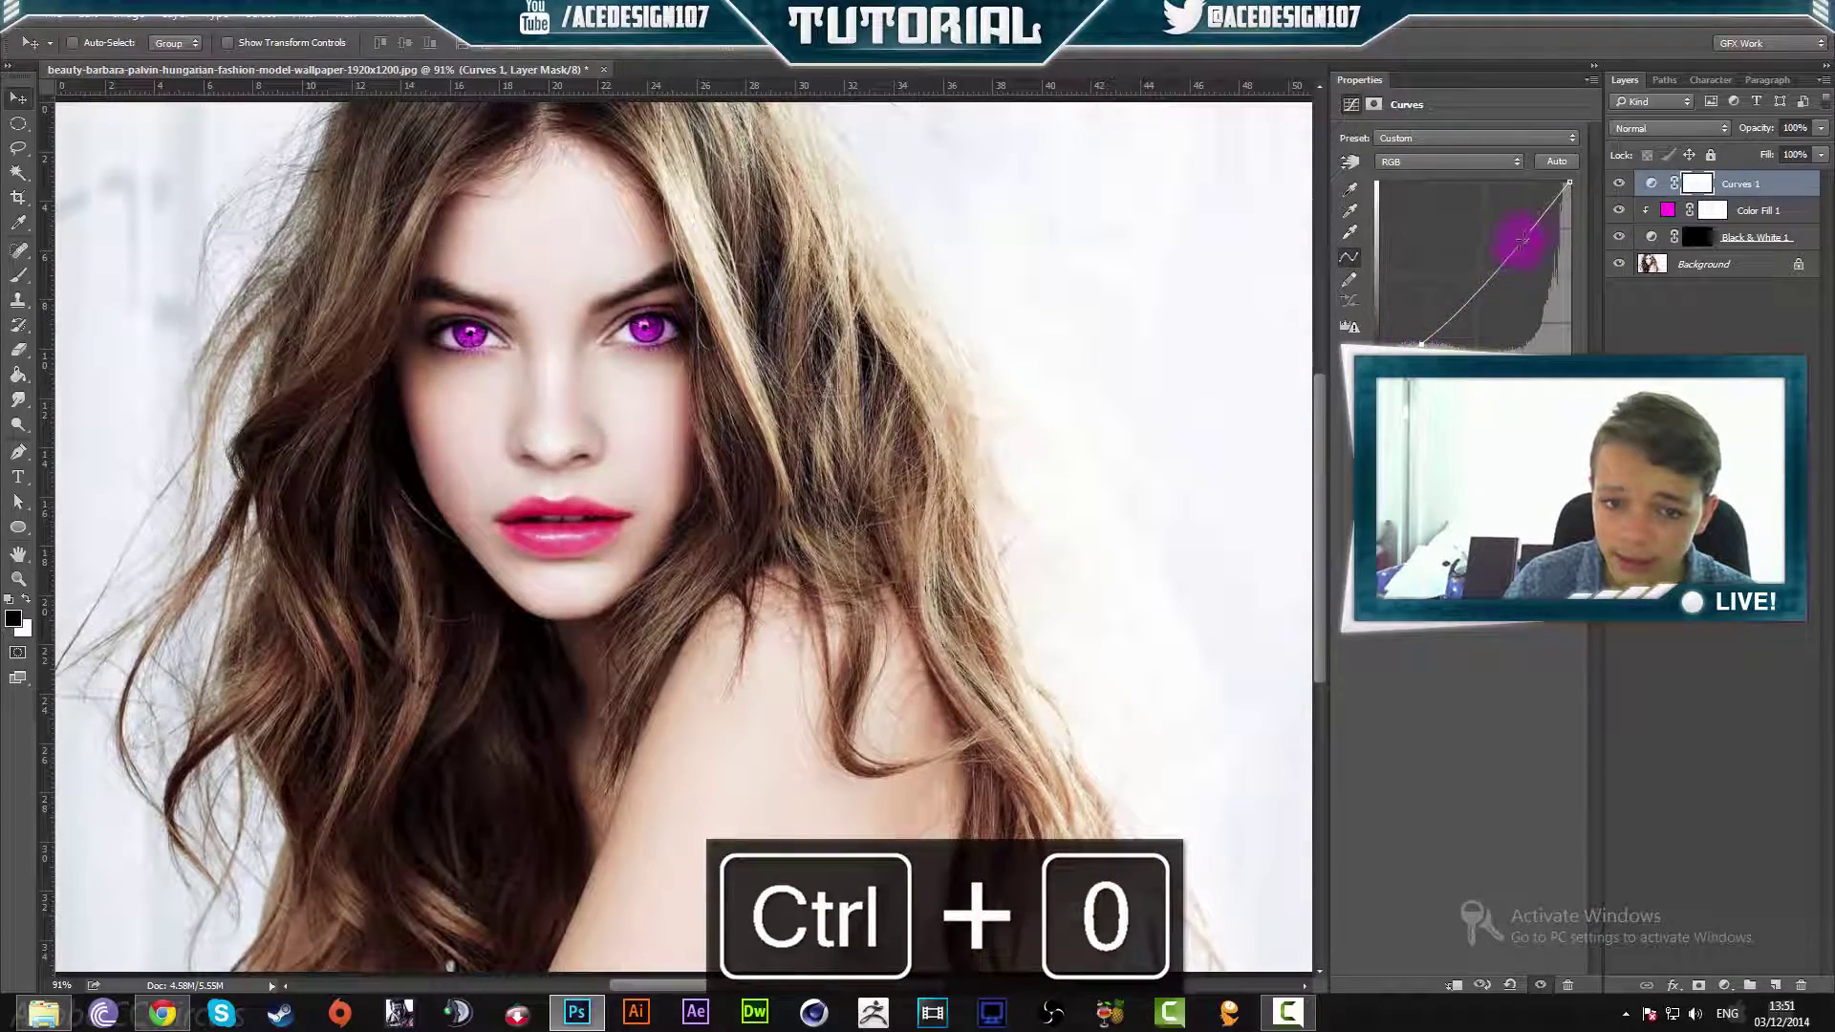
mouse_move(1521, 241)
mouse_down()
mouse_move(1516, 226)
mouse_move(1545, 274)
mouse_move(1521, 219)
mouse_up()
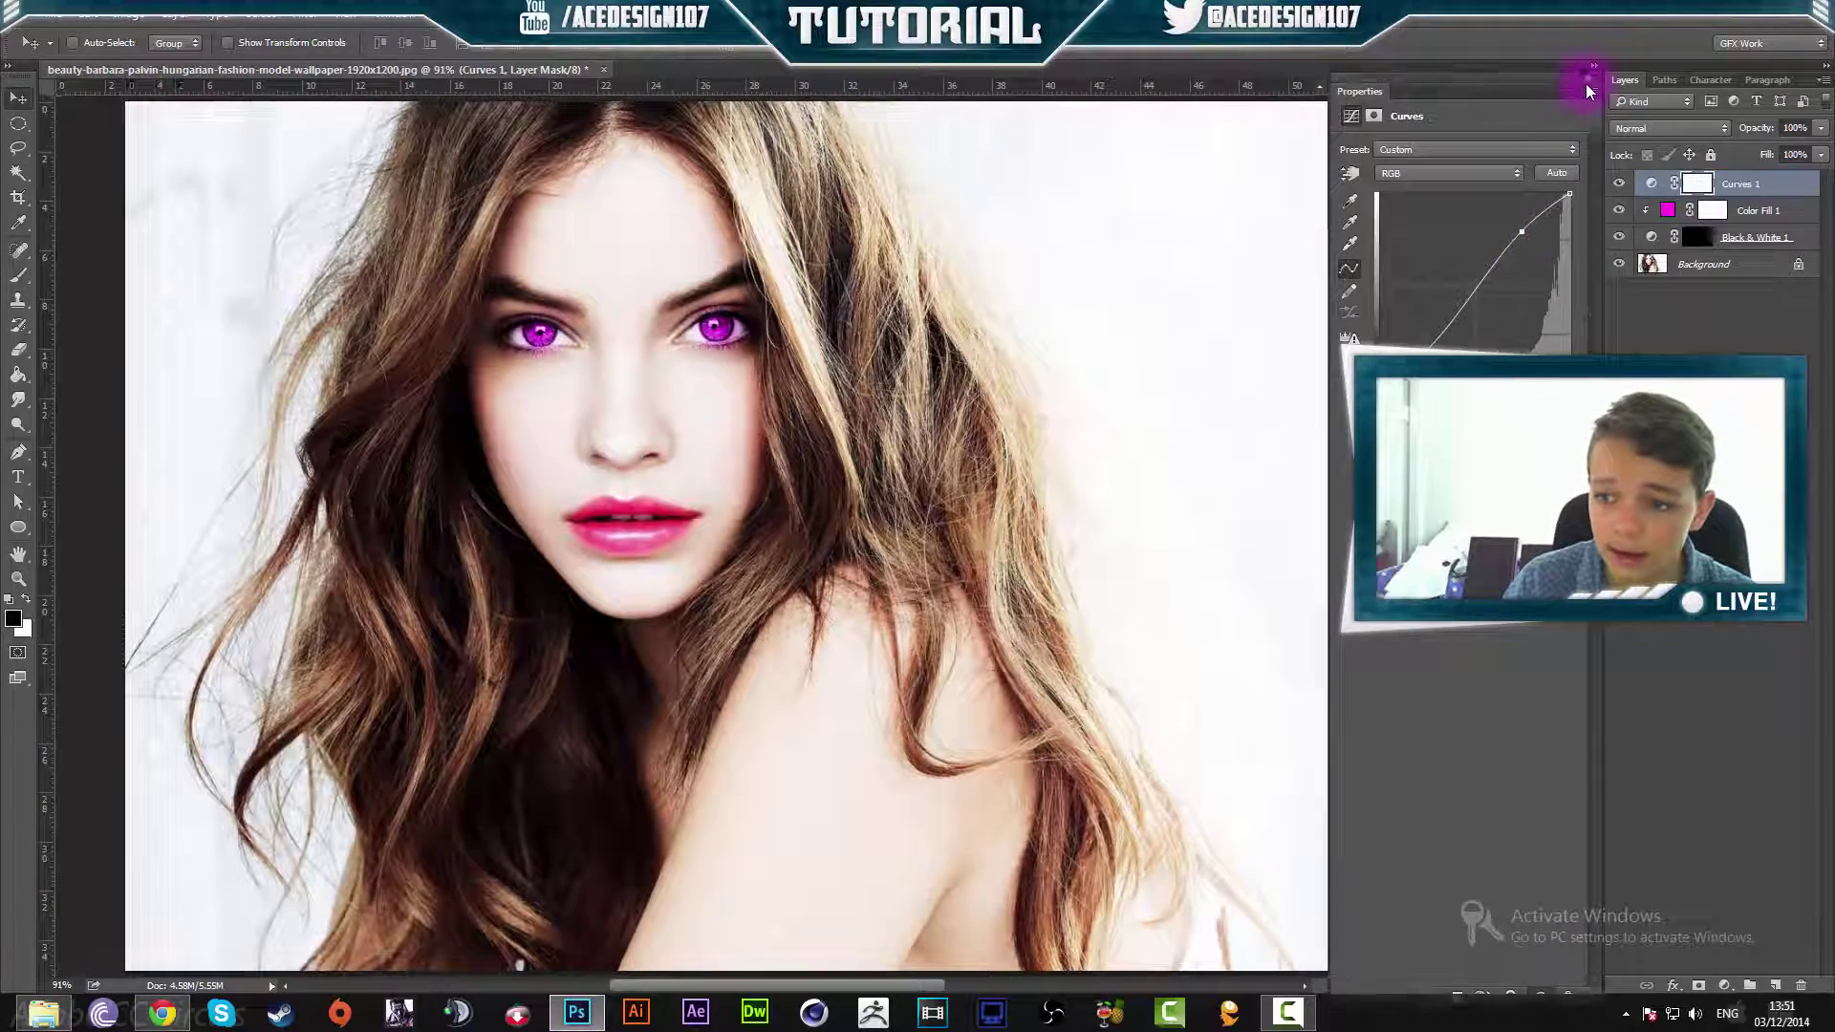
click(1587, 81)
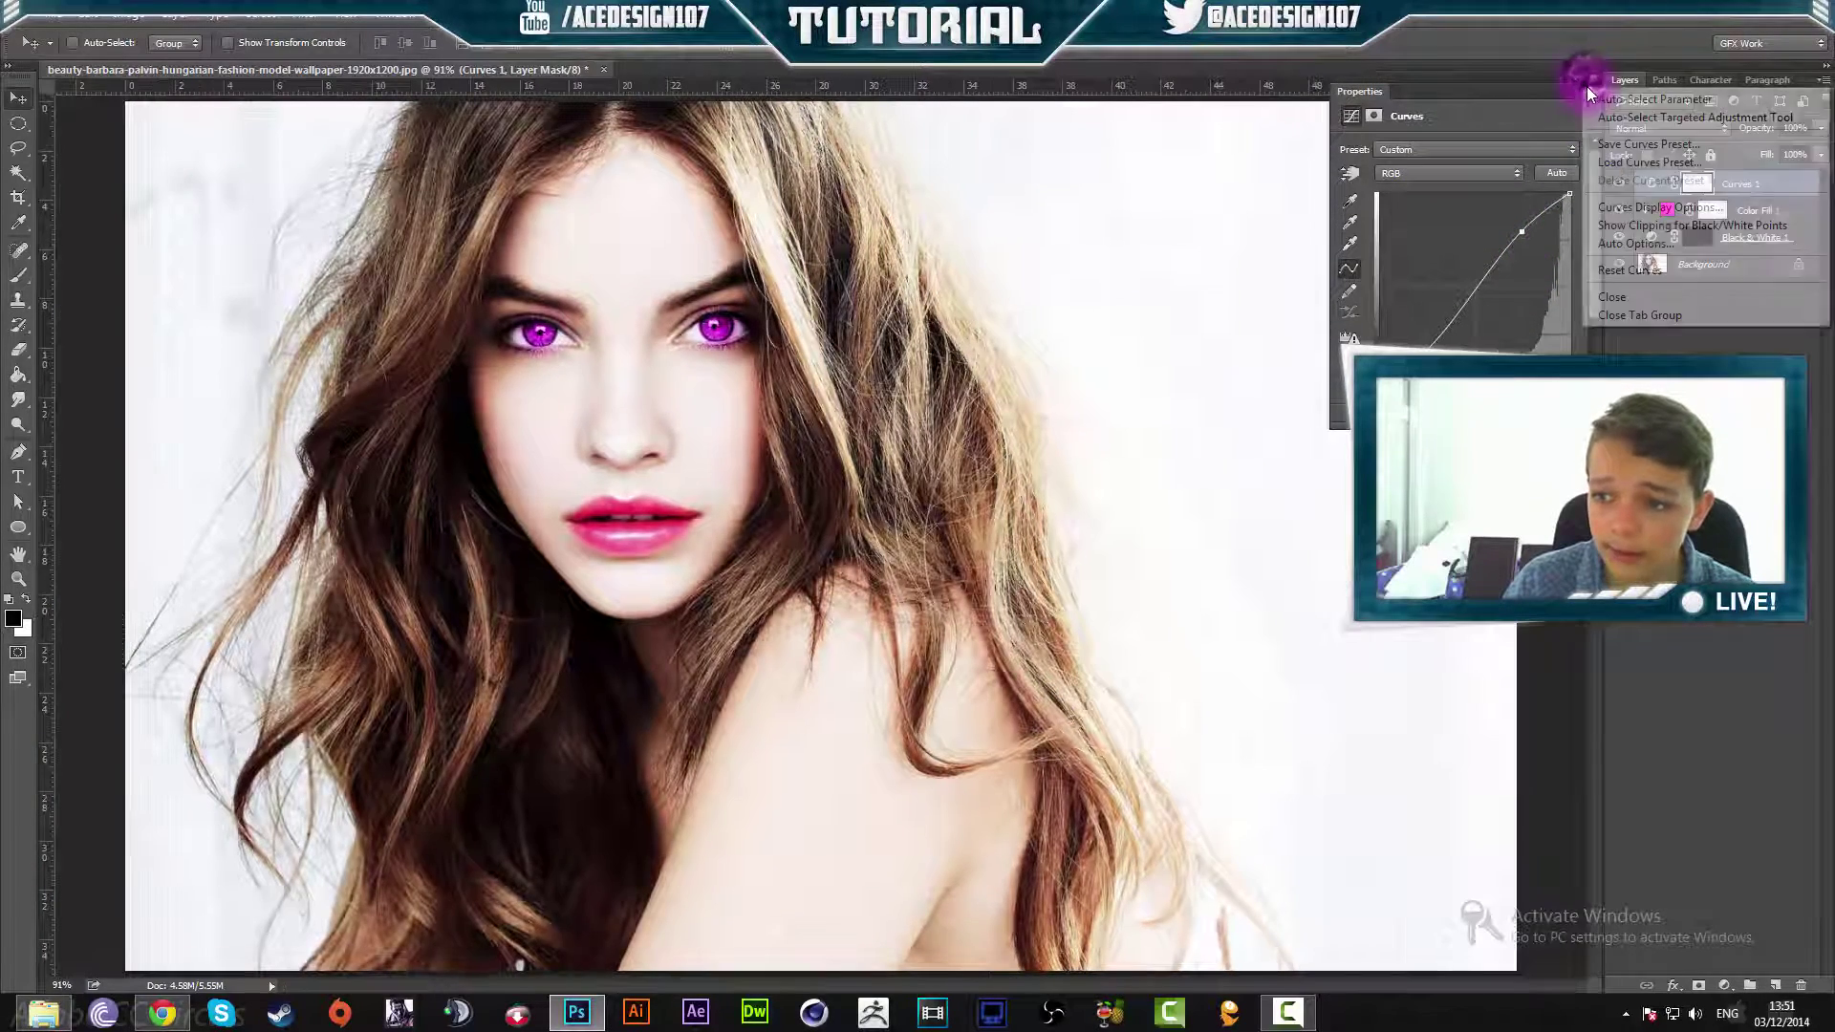
click(1625, 295)
right_click(1677, 184)
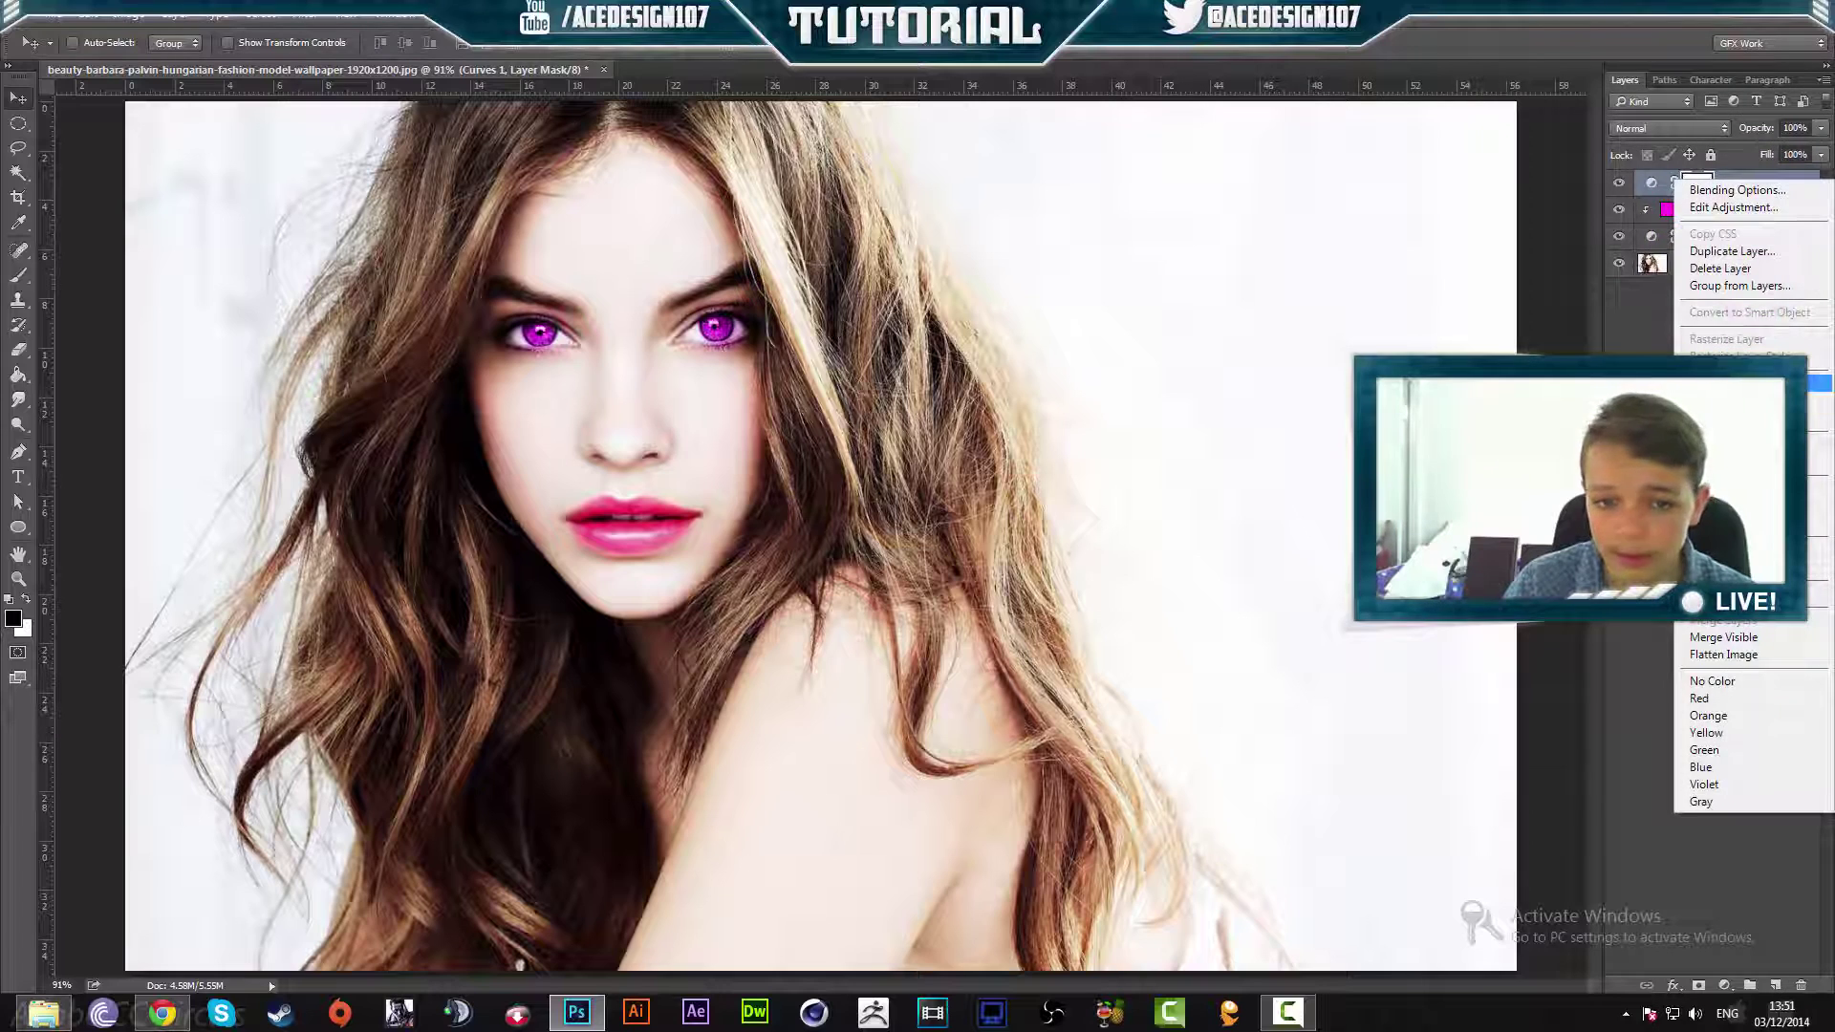
click(1748, 418)
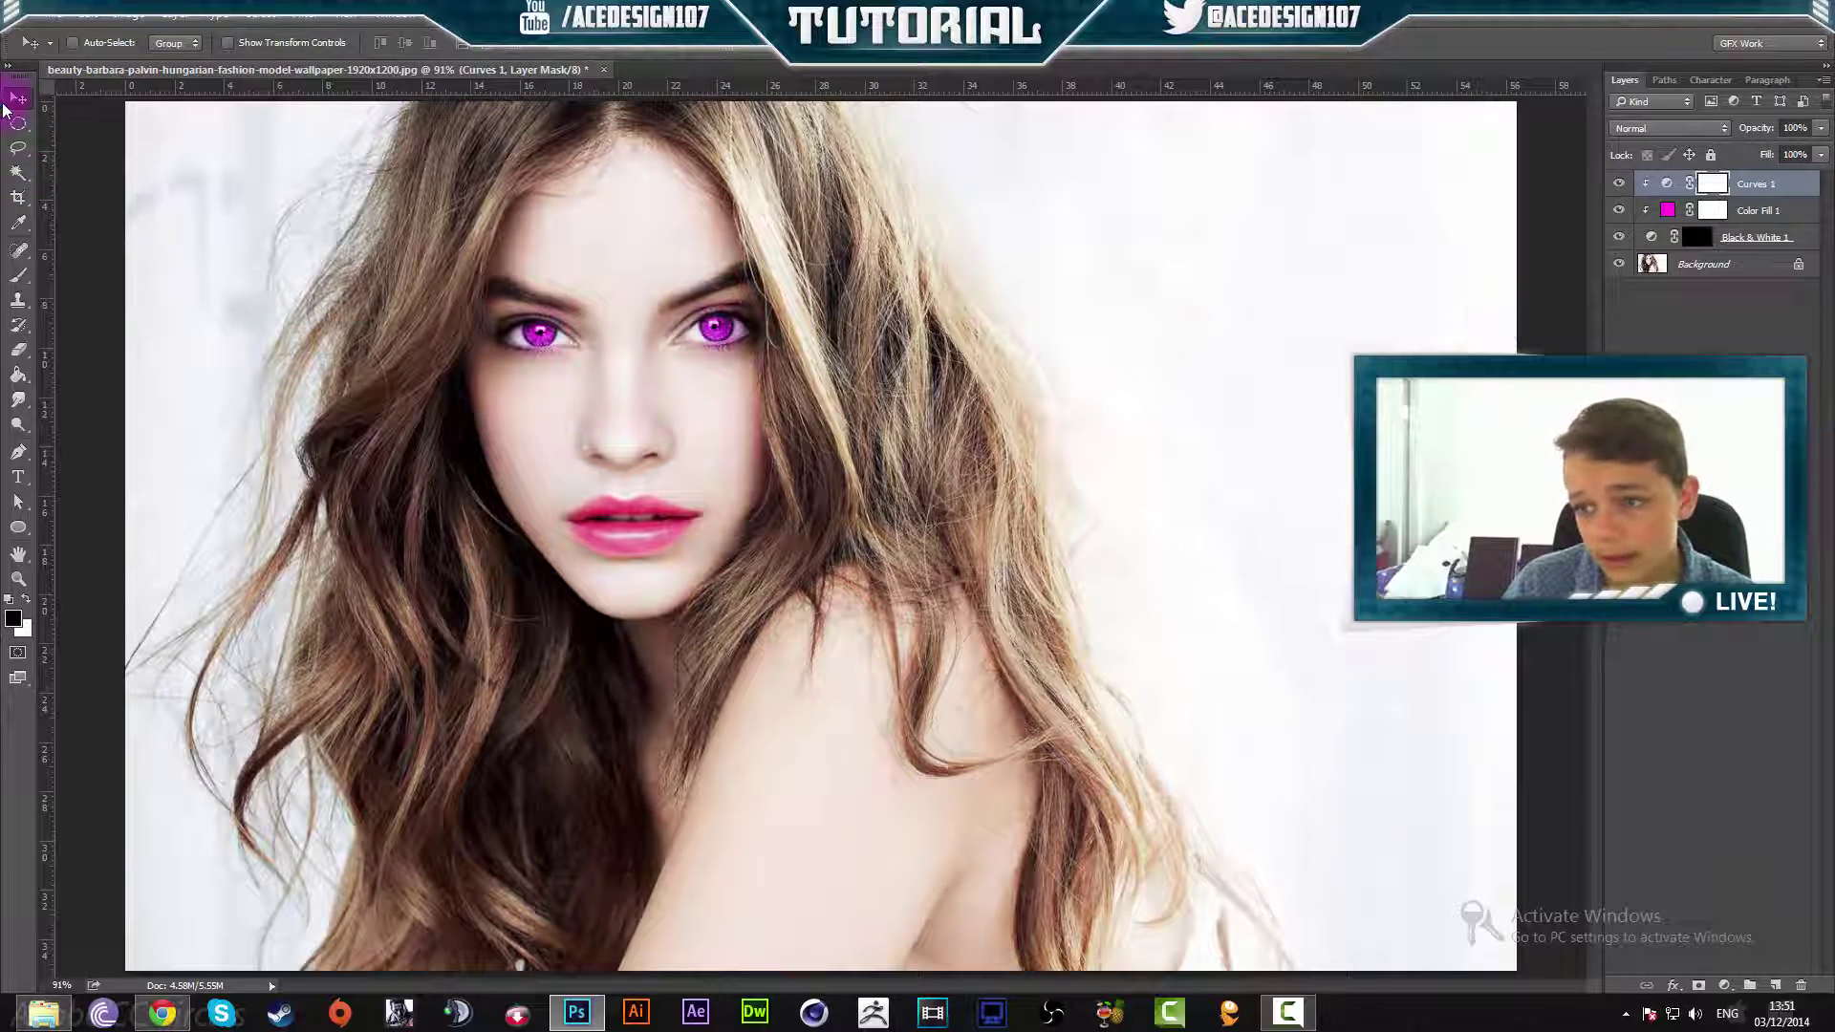
Select the Black & White 1 layer mask and switch to the Brush Tool
click(1749, 186)
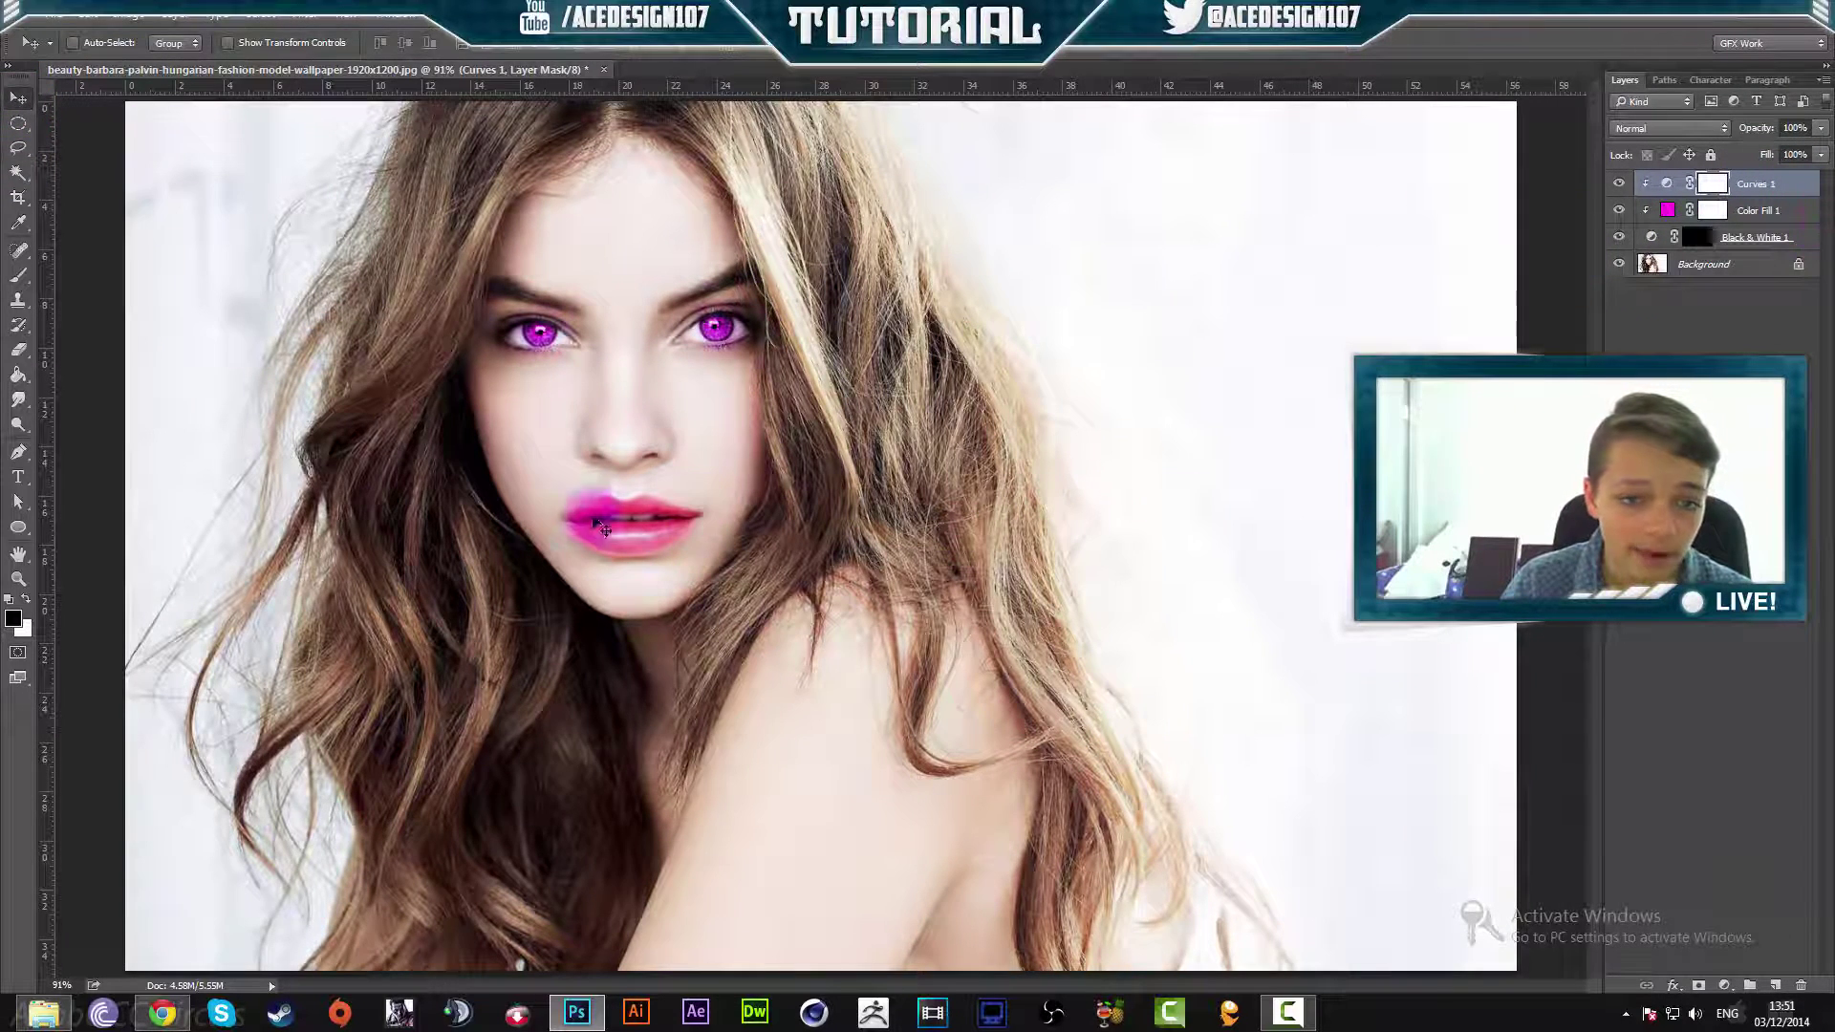
scroll(676, 351, up, 2)
scroll(459, 306, up, 2)
scroll(540, 308, up, 3)
scroll(535, 304, down, 2)
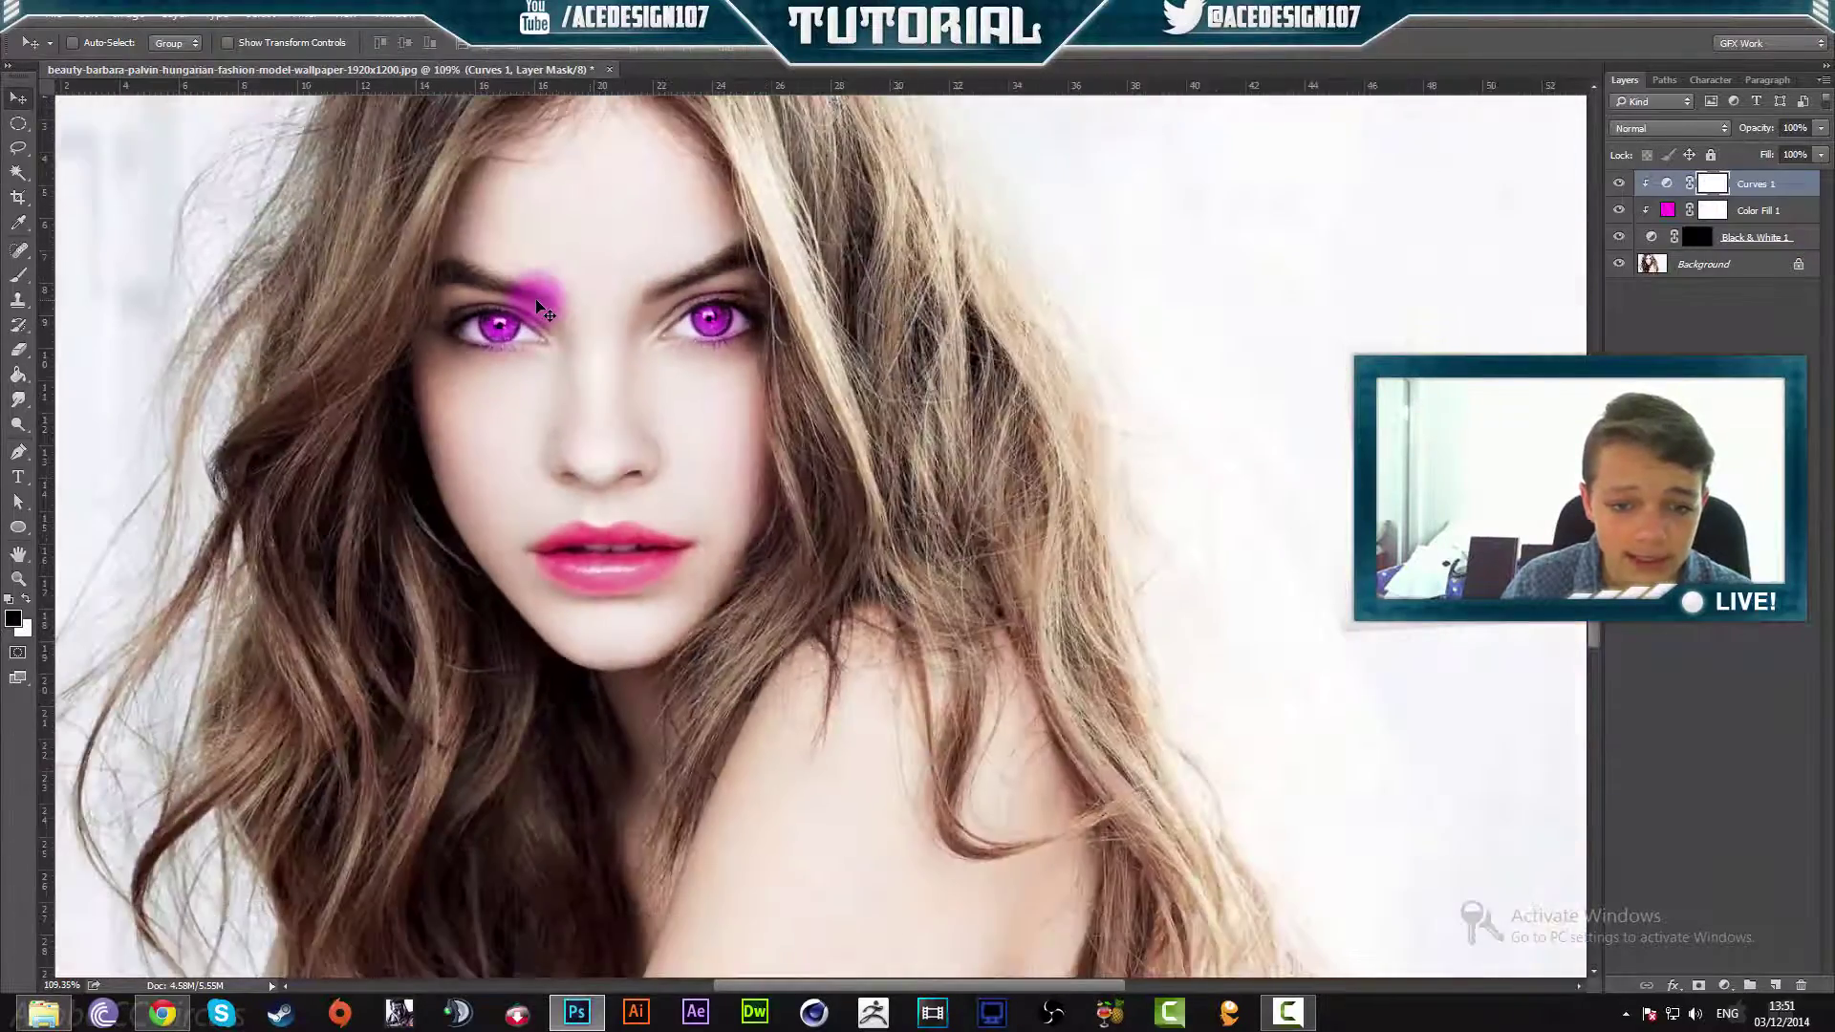
scroll(532, 290, up, 5)
scroll(564, 421, down, 3)
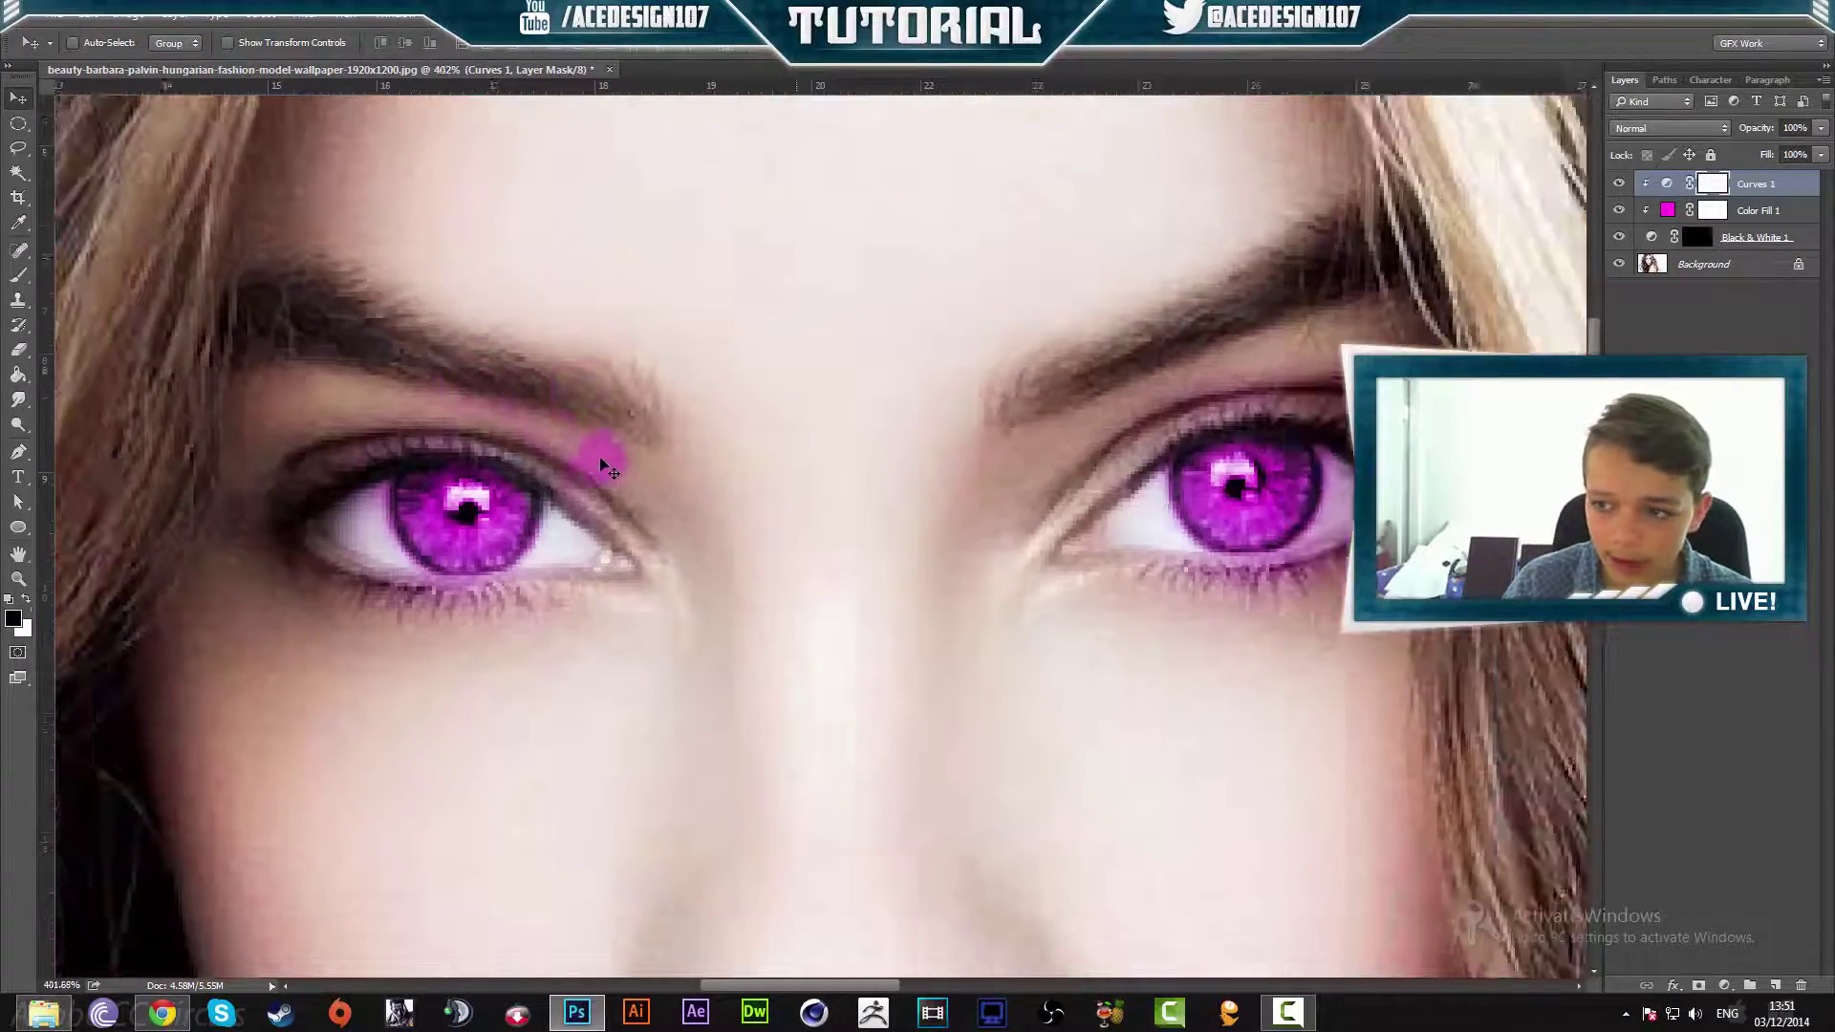
click(1704, 235)
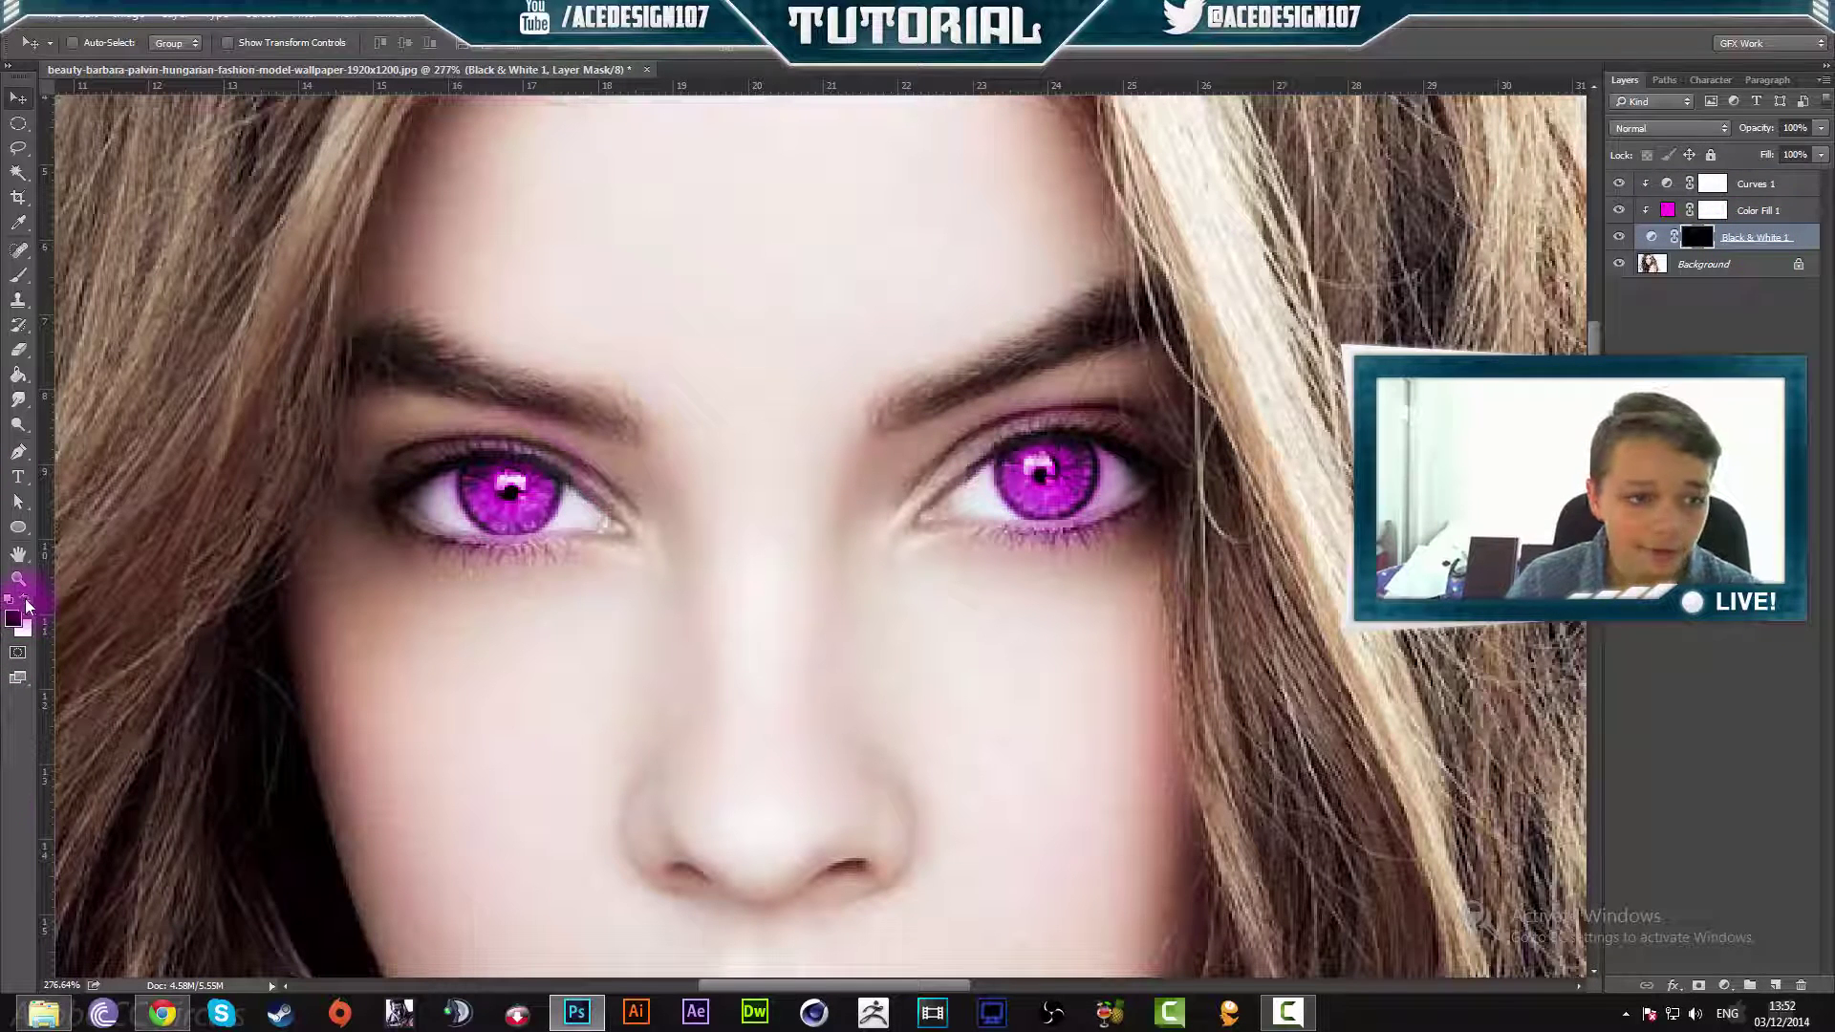
right_click(16, 276)
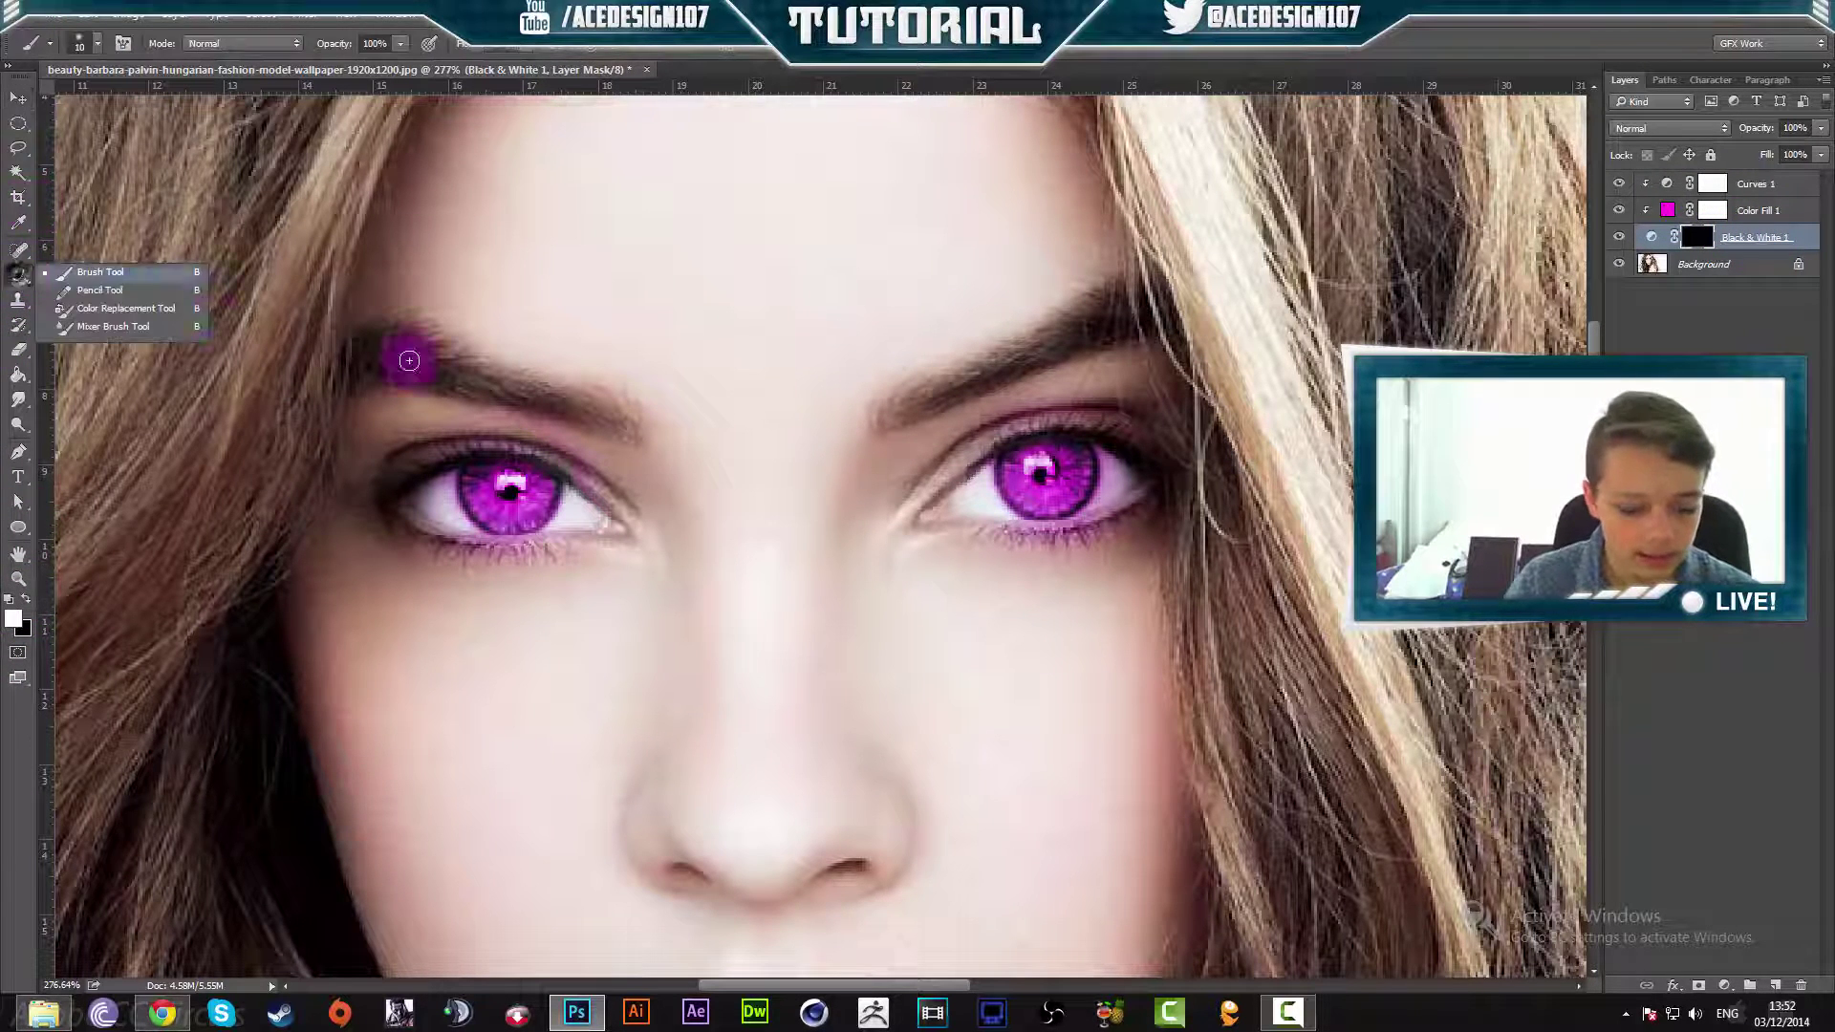
click(101, 267)
Touch up the mask around the left eye, undoing stray strokes on the eyebrow and below the eye
drag(449, 387, 467, 405)
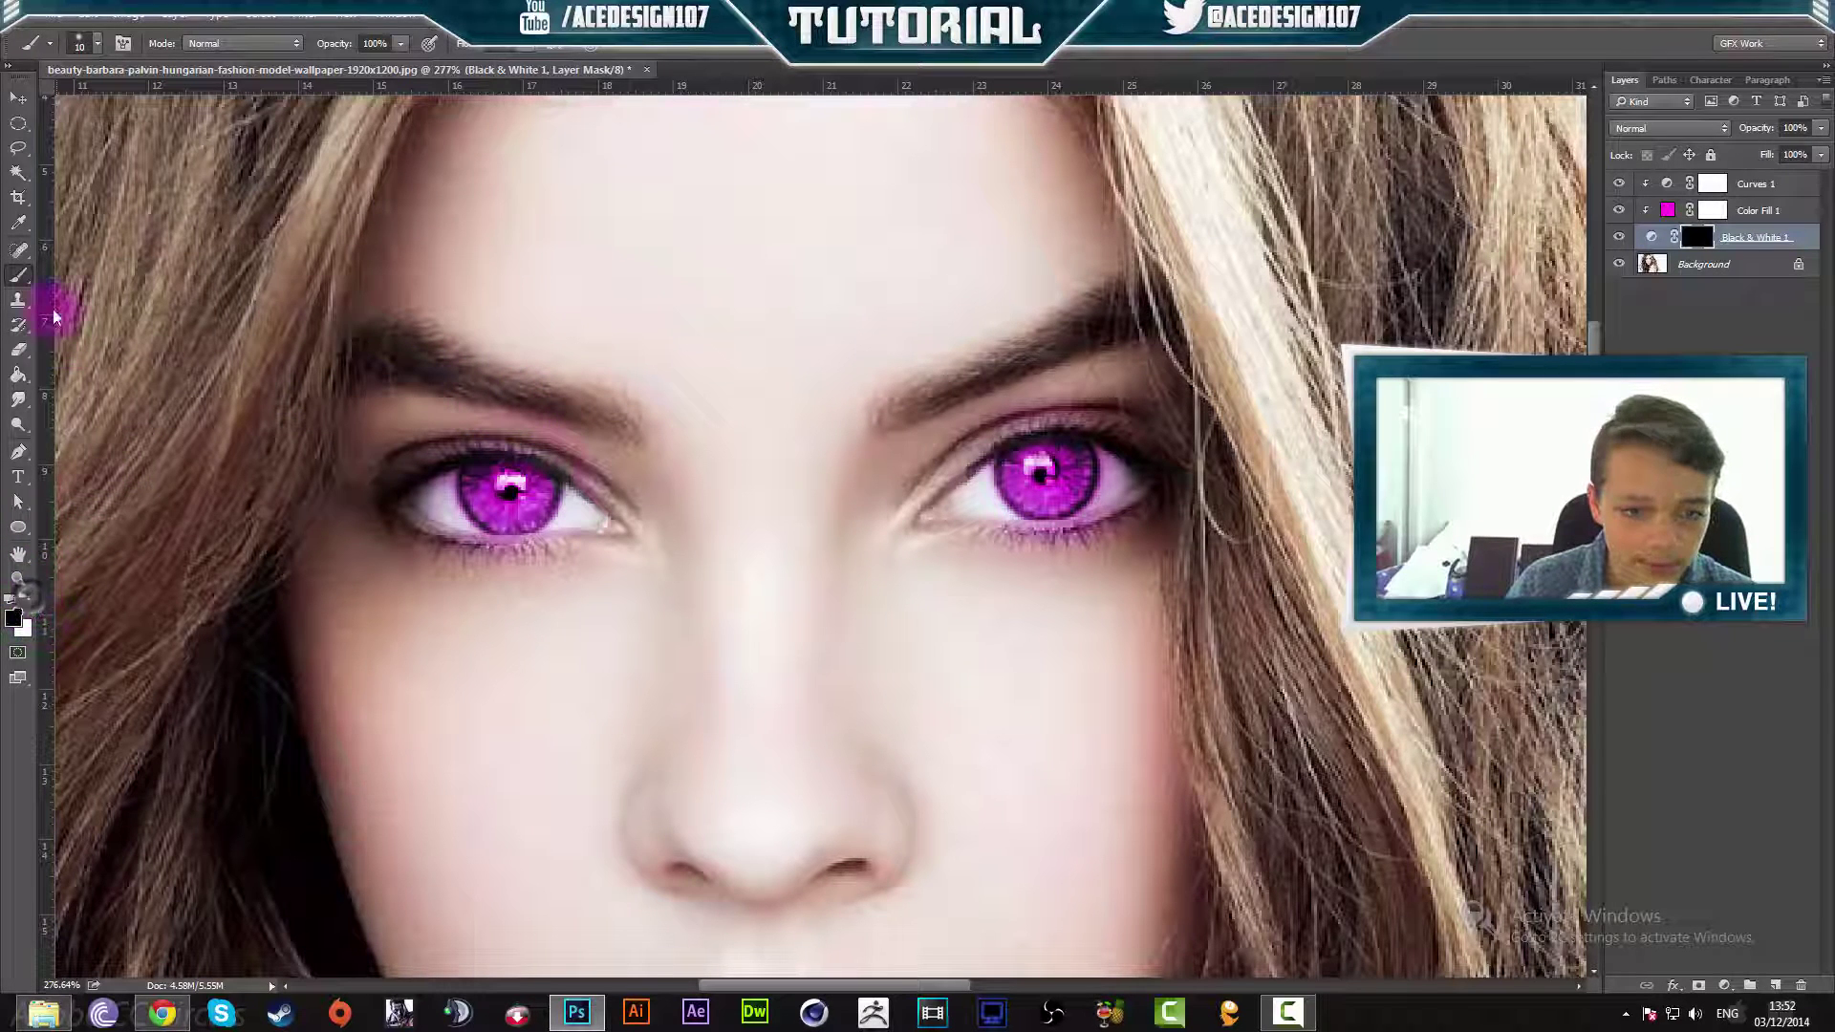
key(ctrl+z)
drag(444, 483, 422, 469)
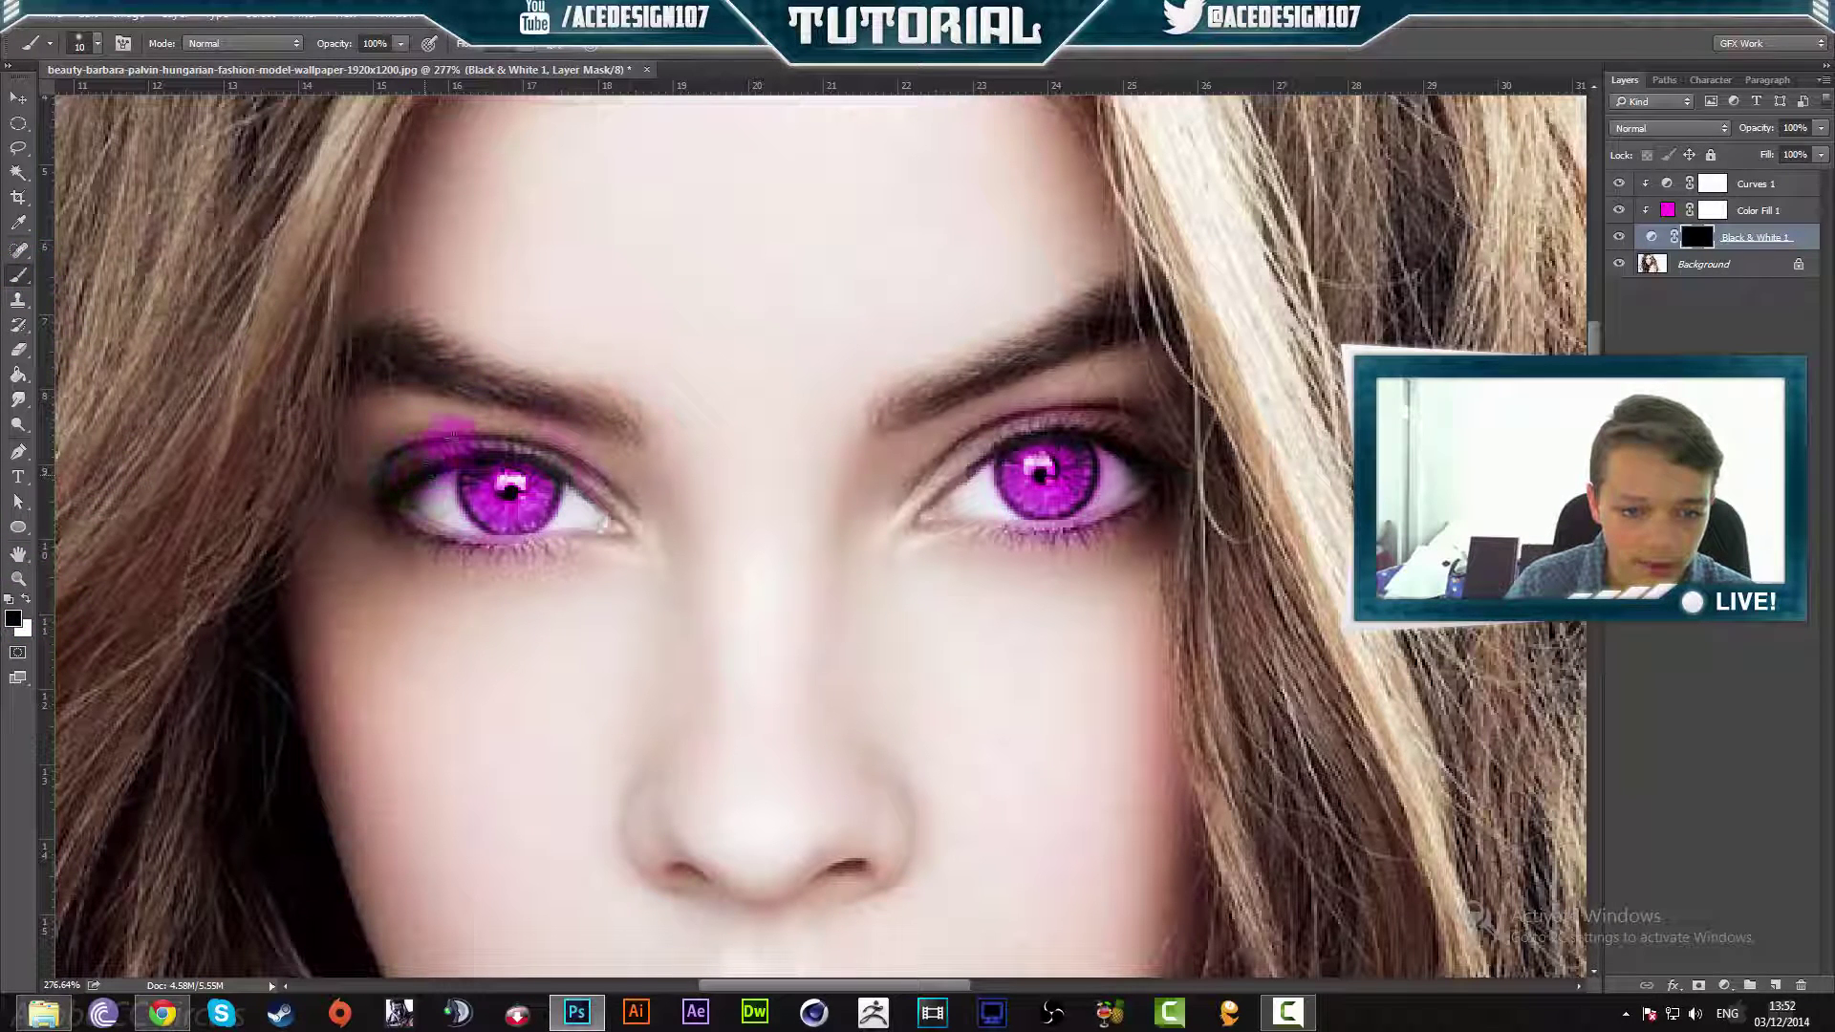
key(ctrl+z)
drag(439, 547, 515, 548)
key(ctrl+z)
key(ctrl+z)
key(ctrl+z)
click(587, 482)
drag(530, 413, 542, 420)
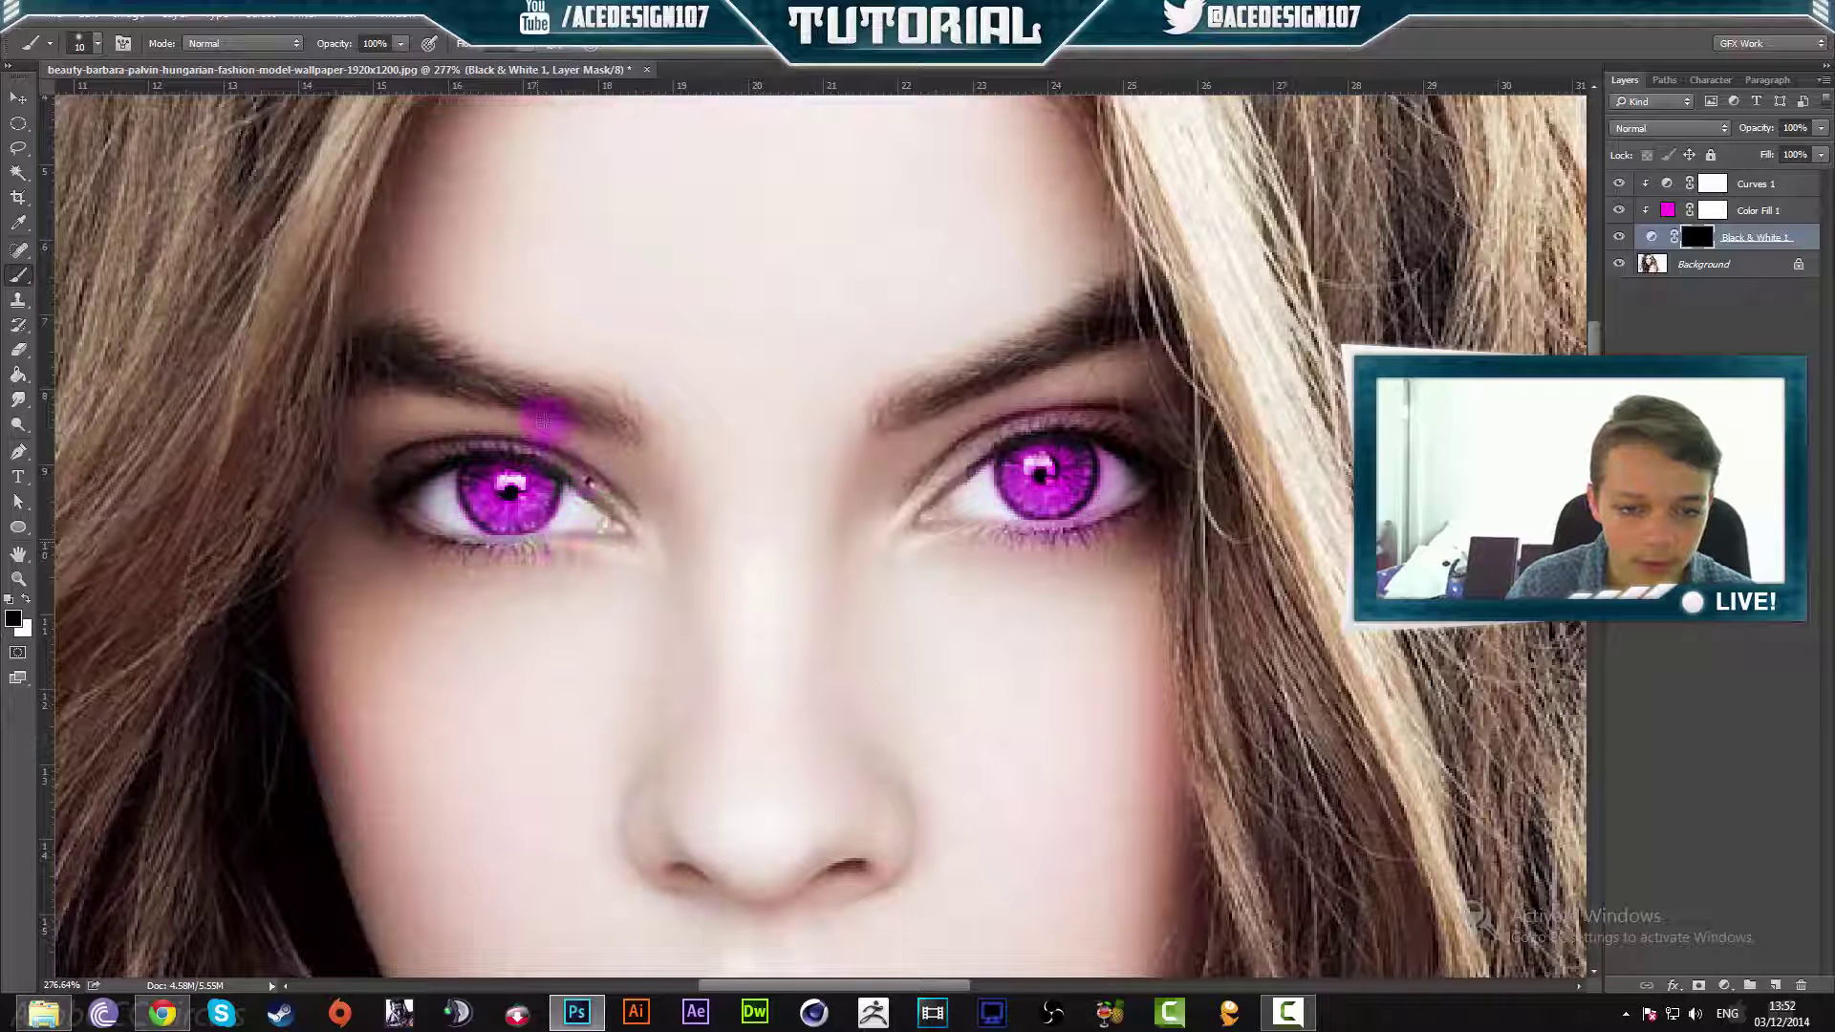
Touch up the mask around the right eye's lid and underside, undoing stray strokes
key(ctrl+z)
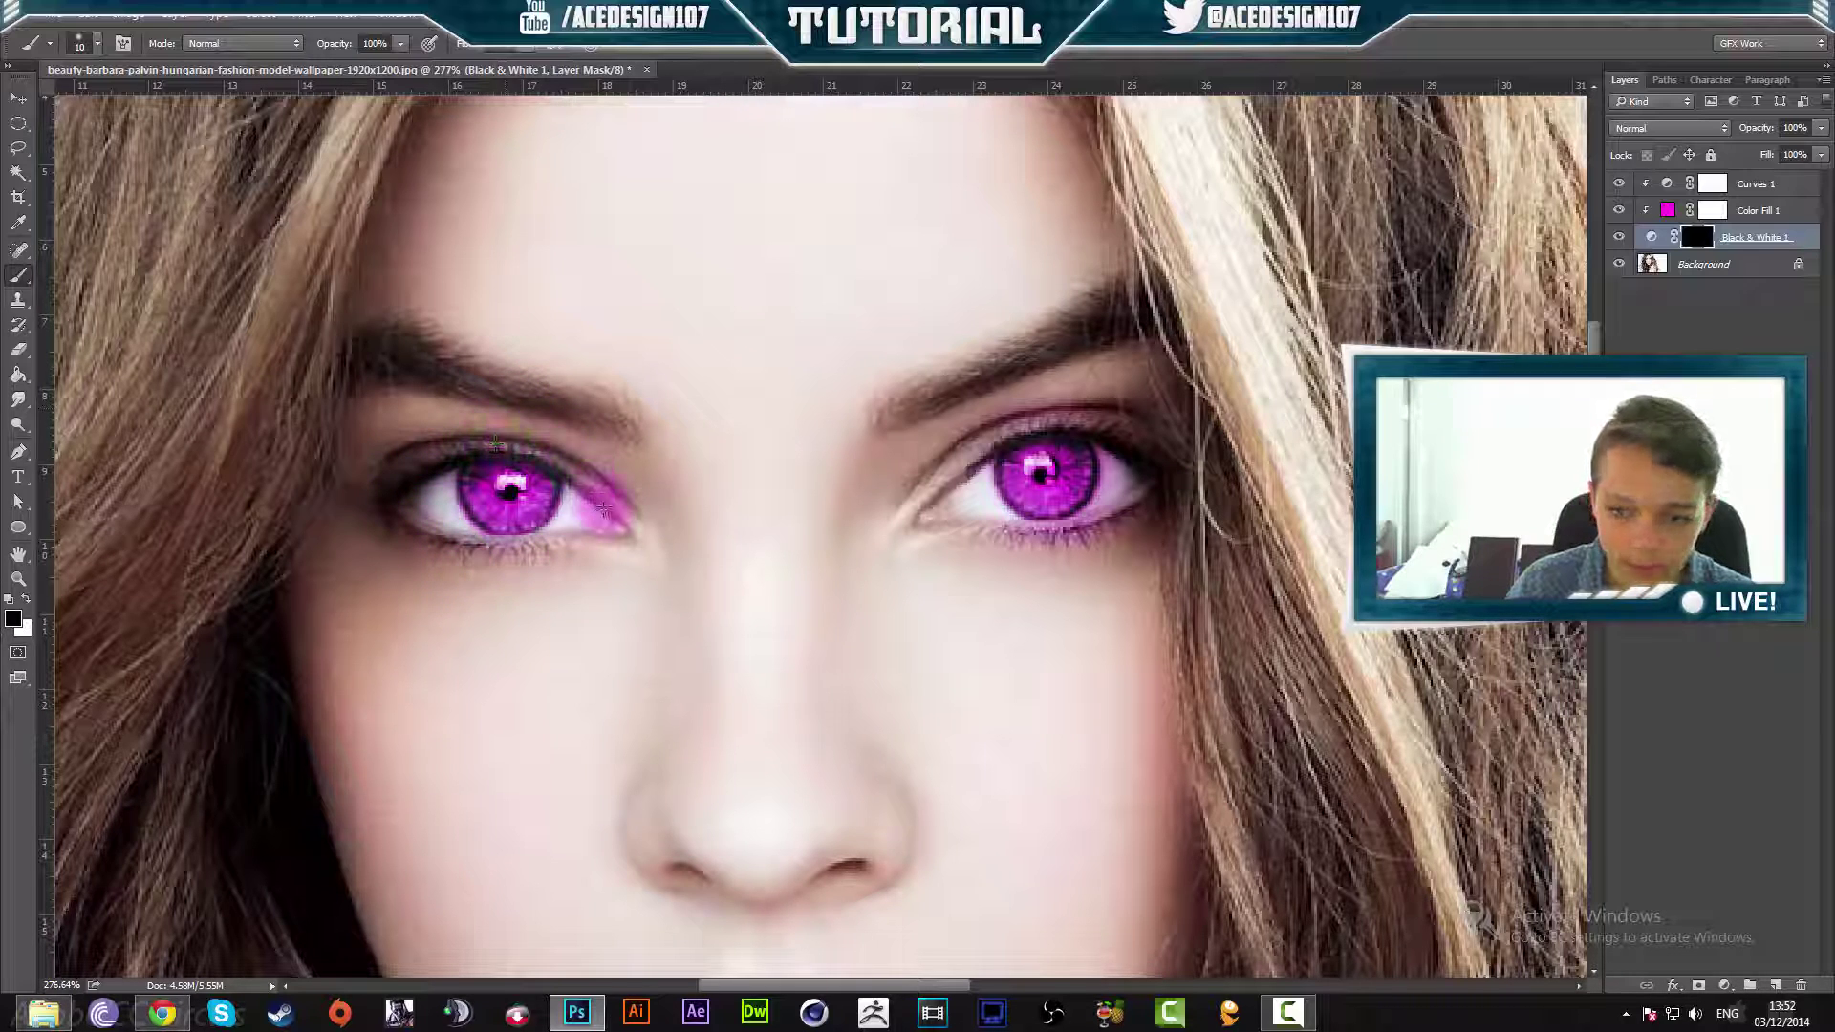
mouse_move(1130, 401)
mouse_down()
mouse_move(1013, 421)
mouse_move(1042, 392)
mouse_up()
key(ctrl+z)
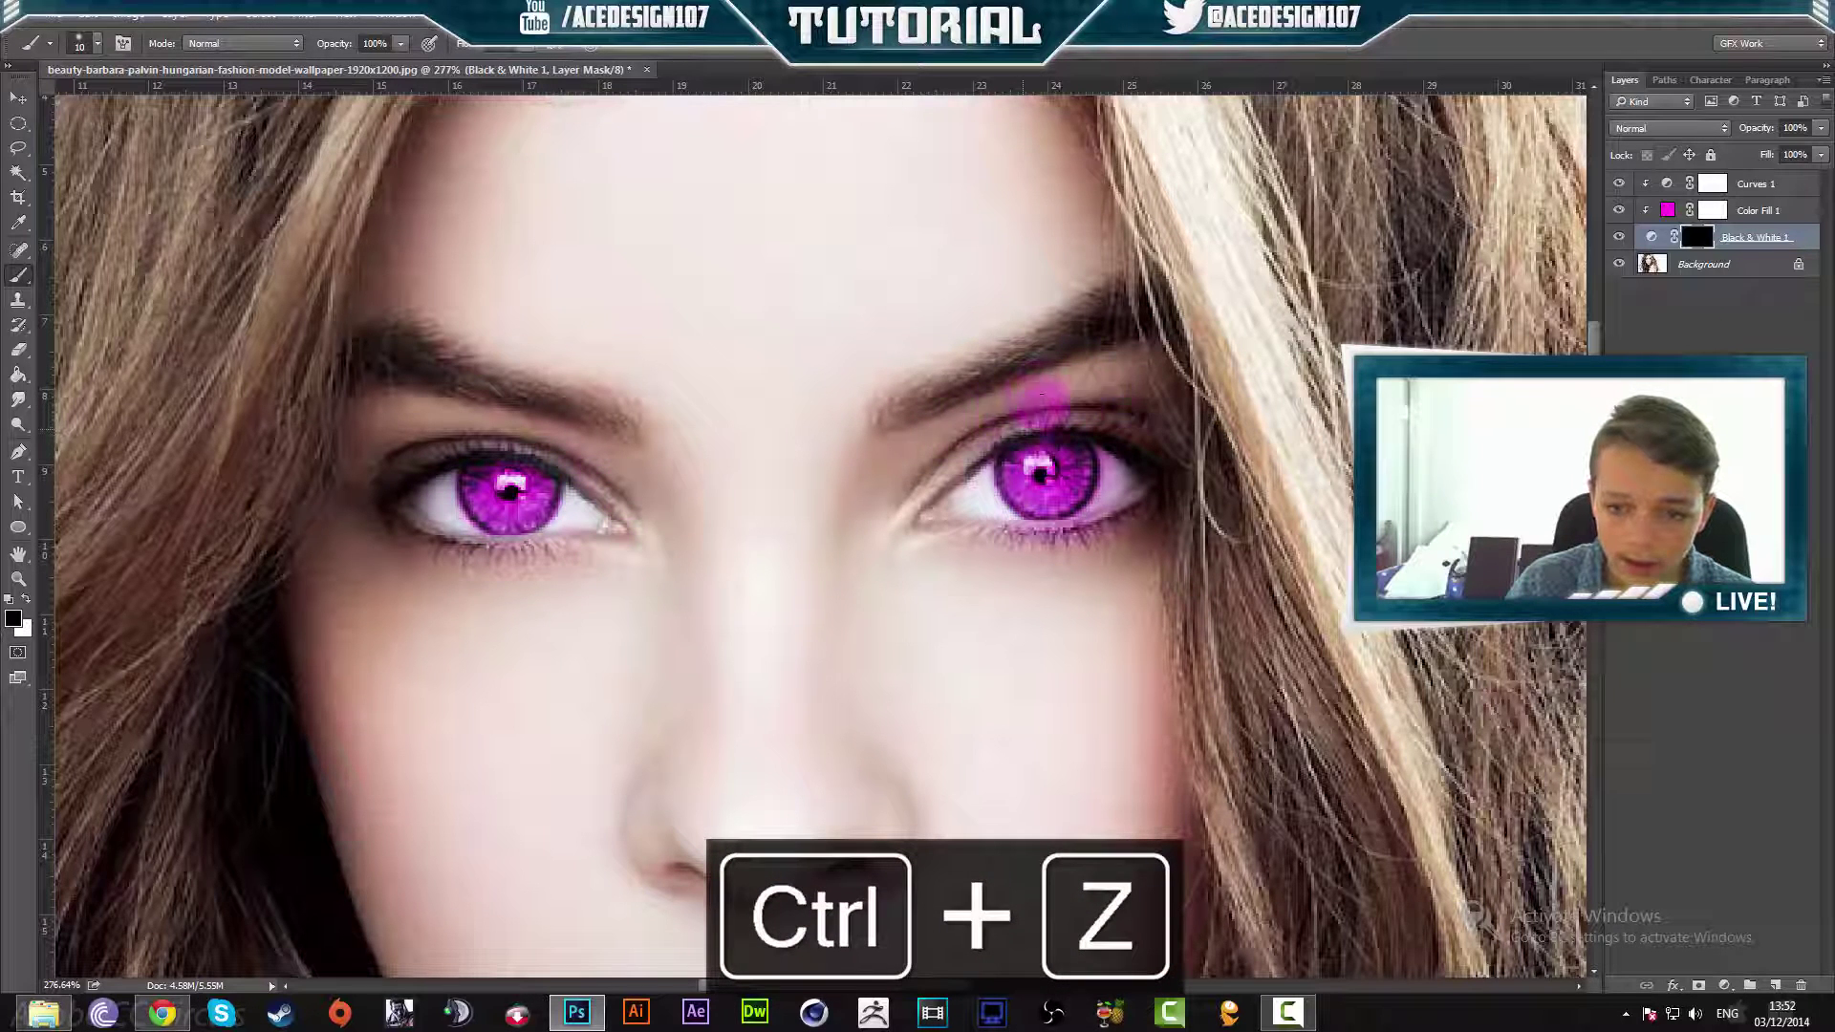
key(ctrl+z)
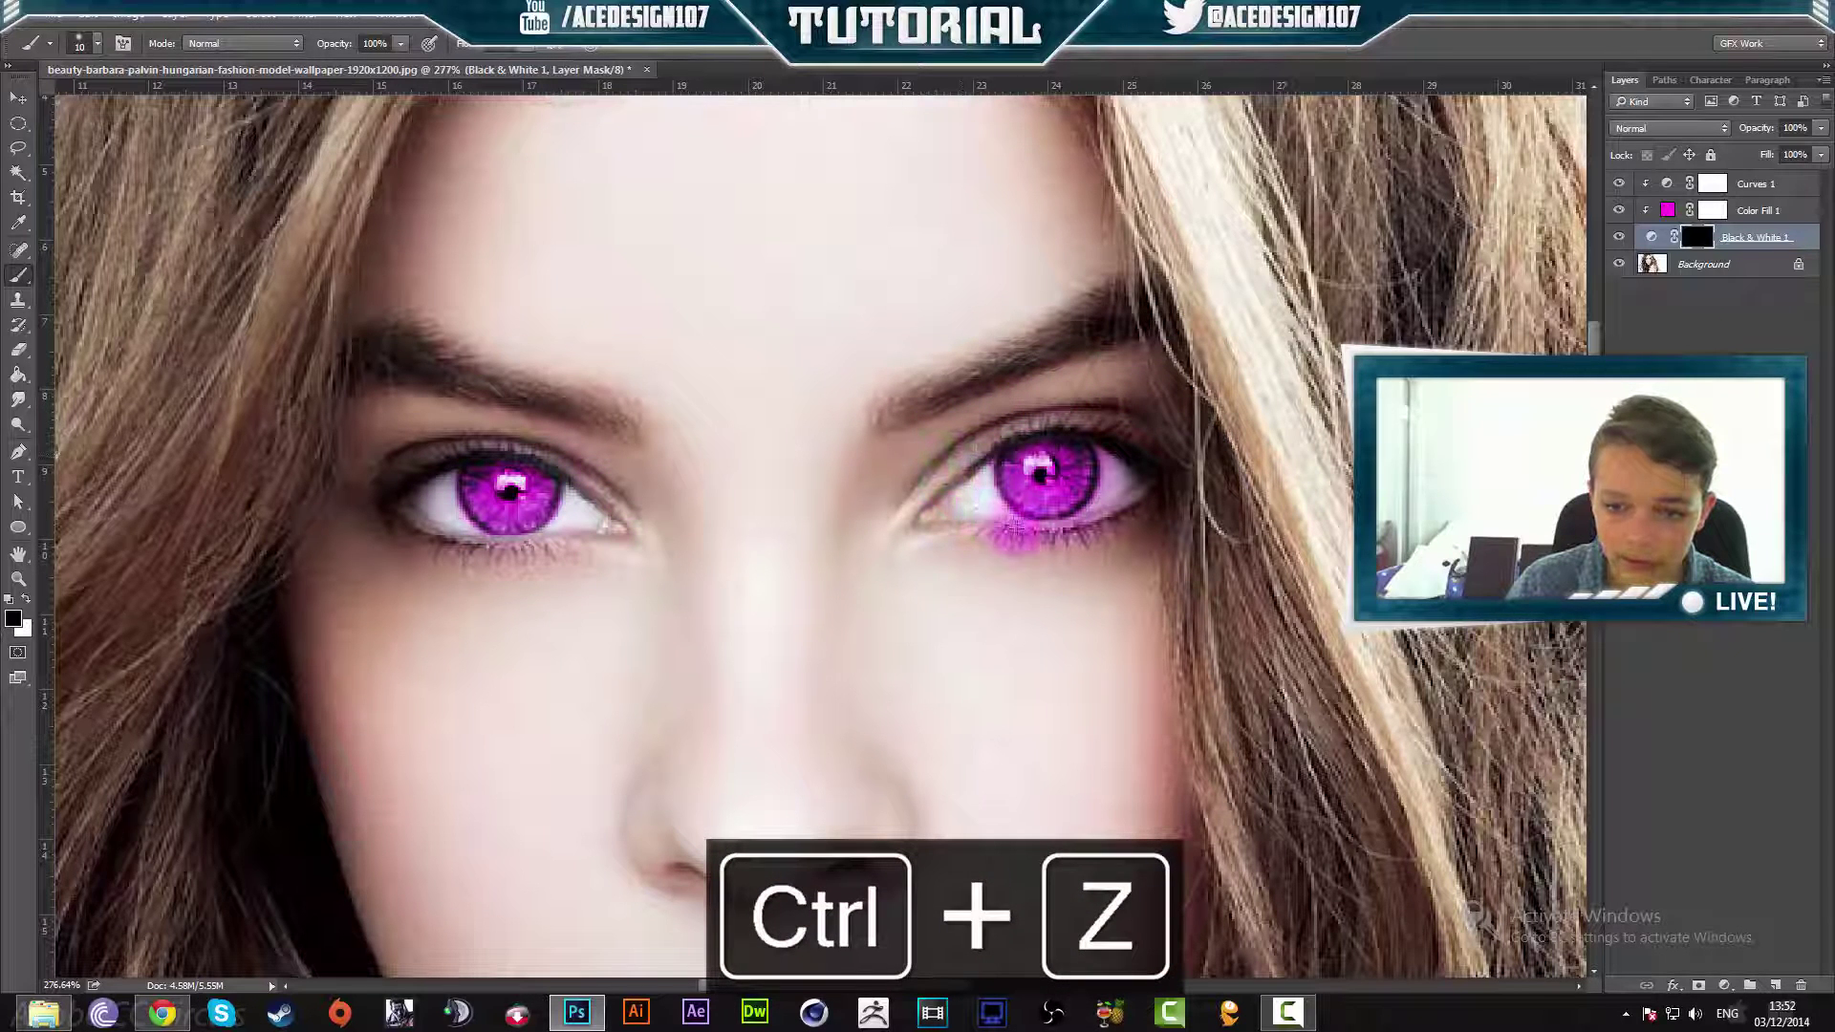
drag(1022, 559, 1094, 519)
key(ctrl+z)
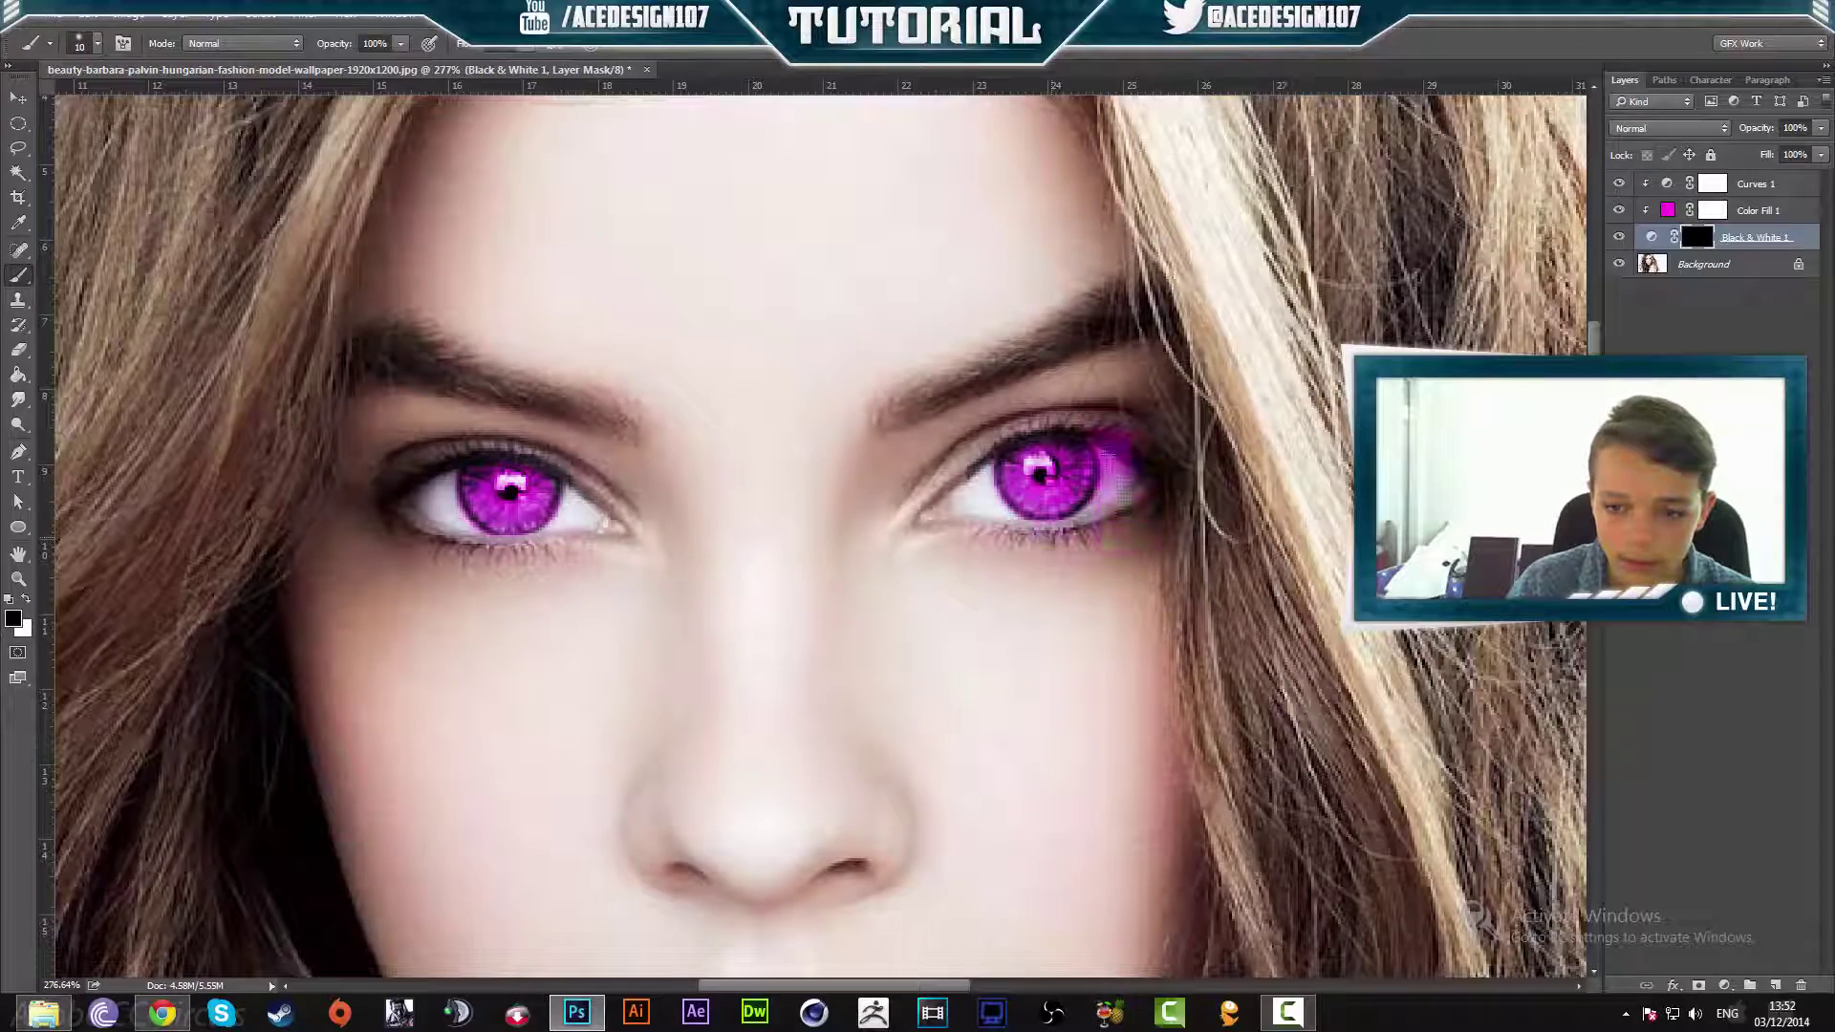
scroll(761, 504, down, 2)
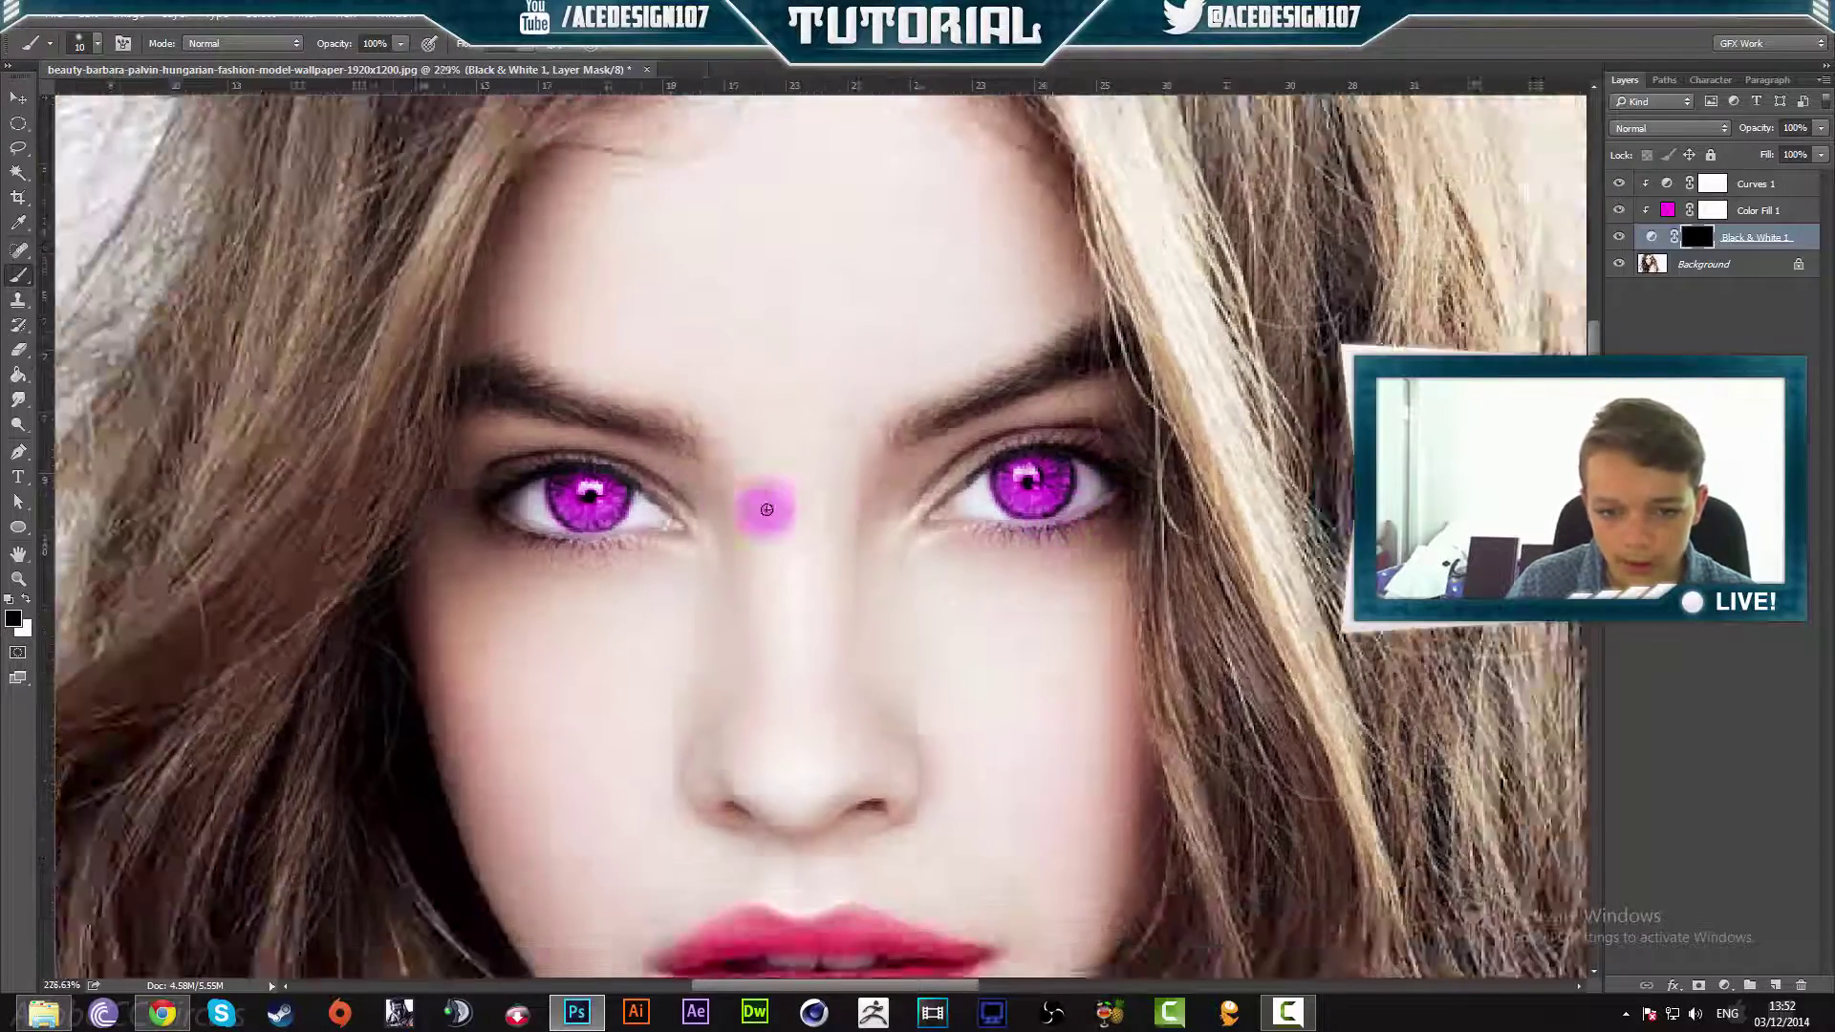
scroll(545, 541, down, 3)
scroll(681, 502, down, 3)
scroll(659, 463, down, 1)
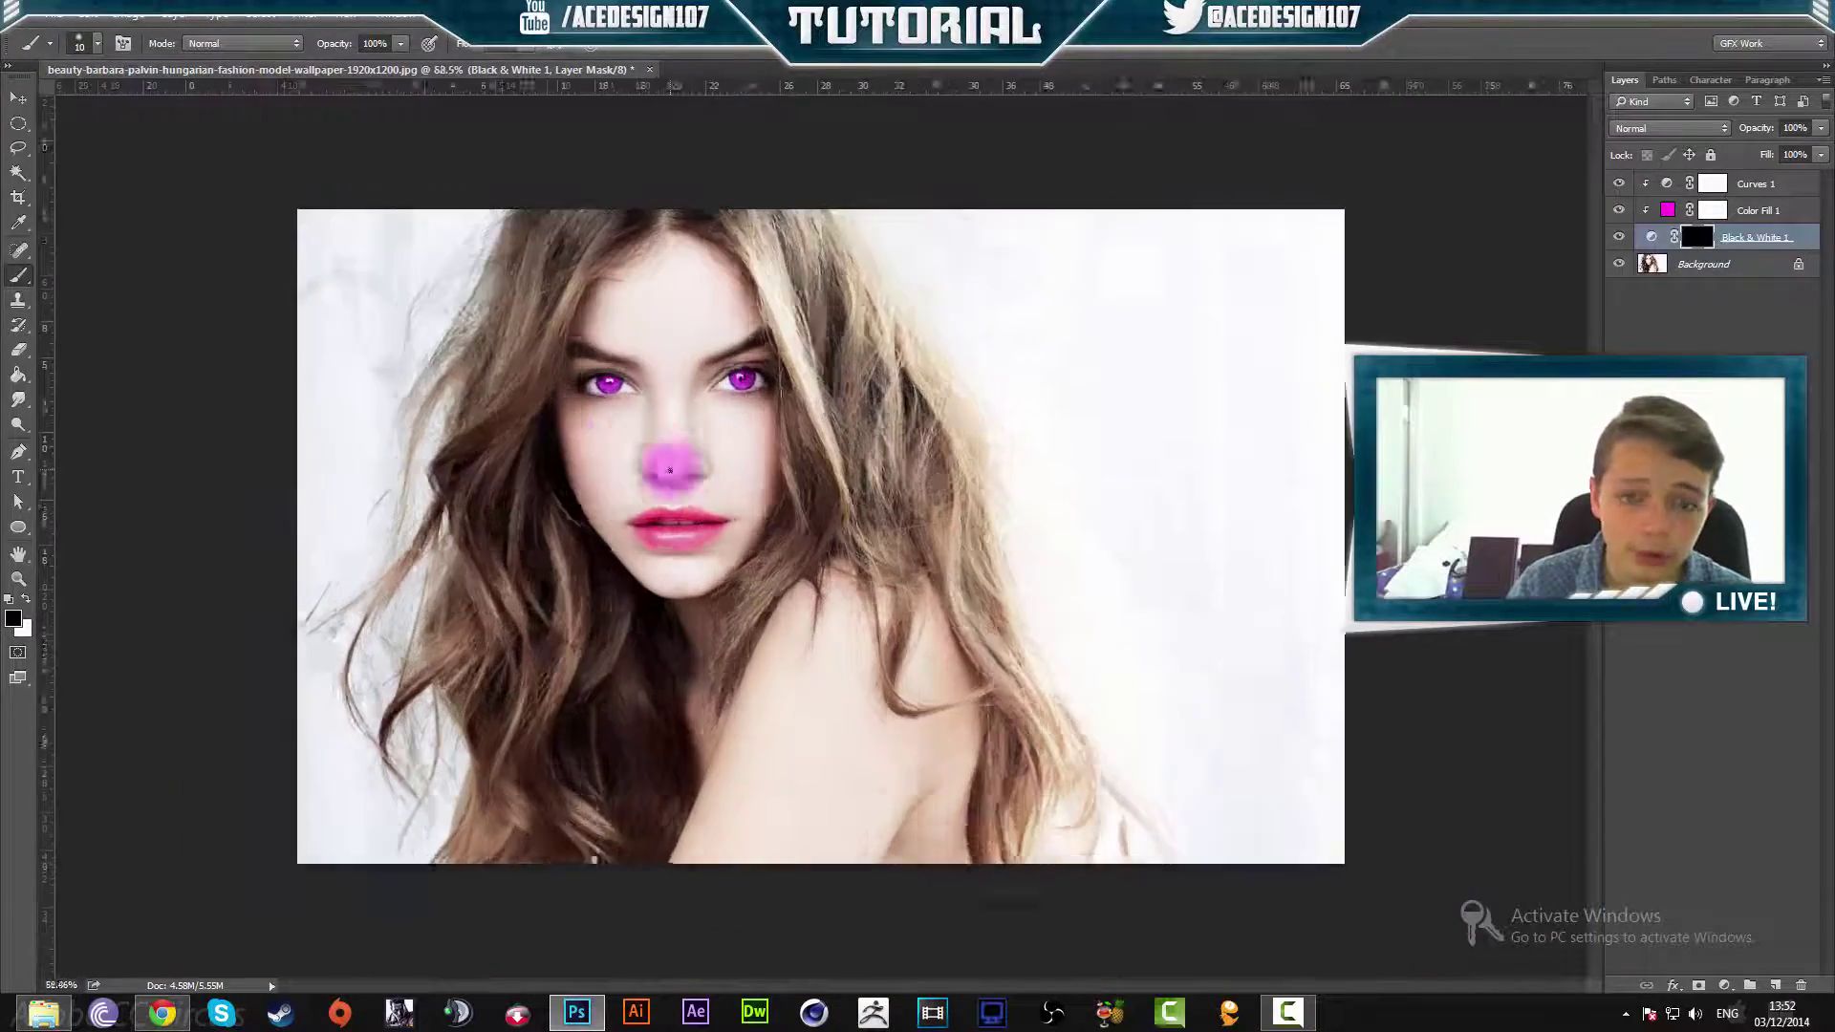
scroll(636, 349, up, 1)
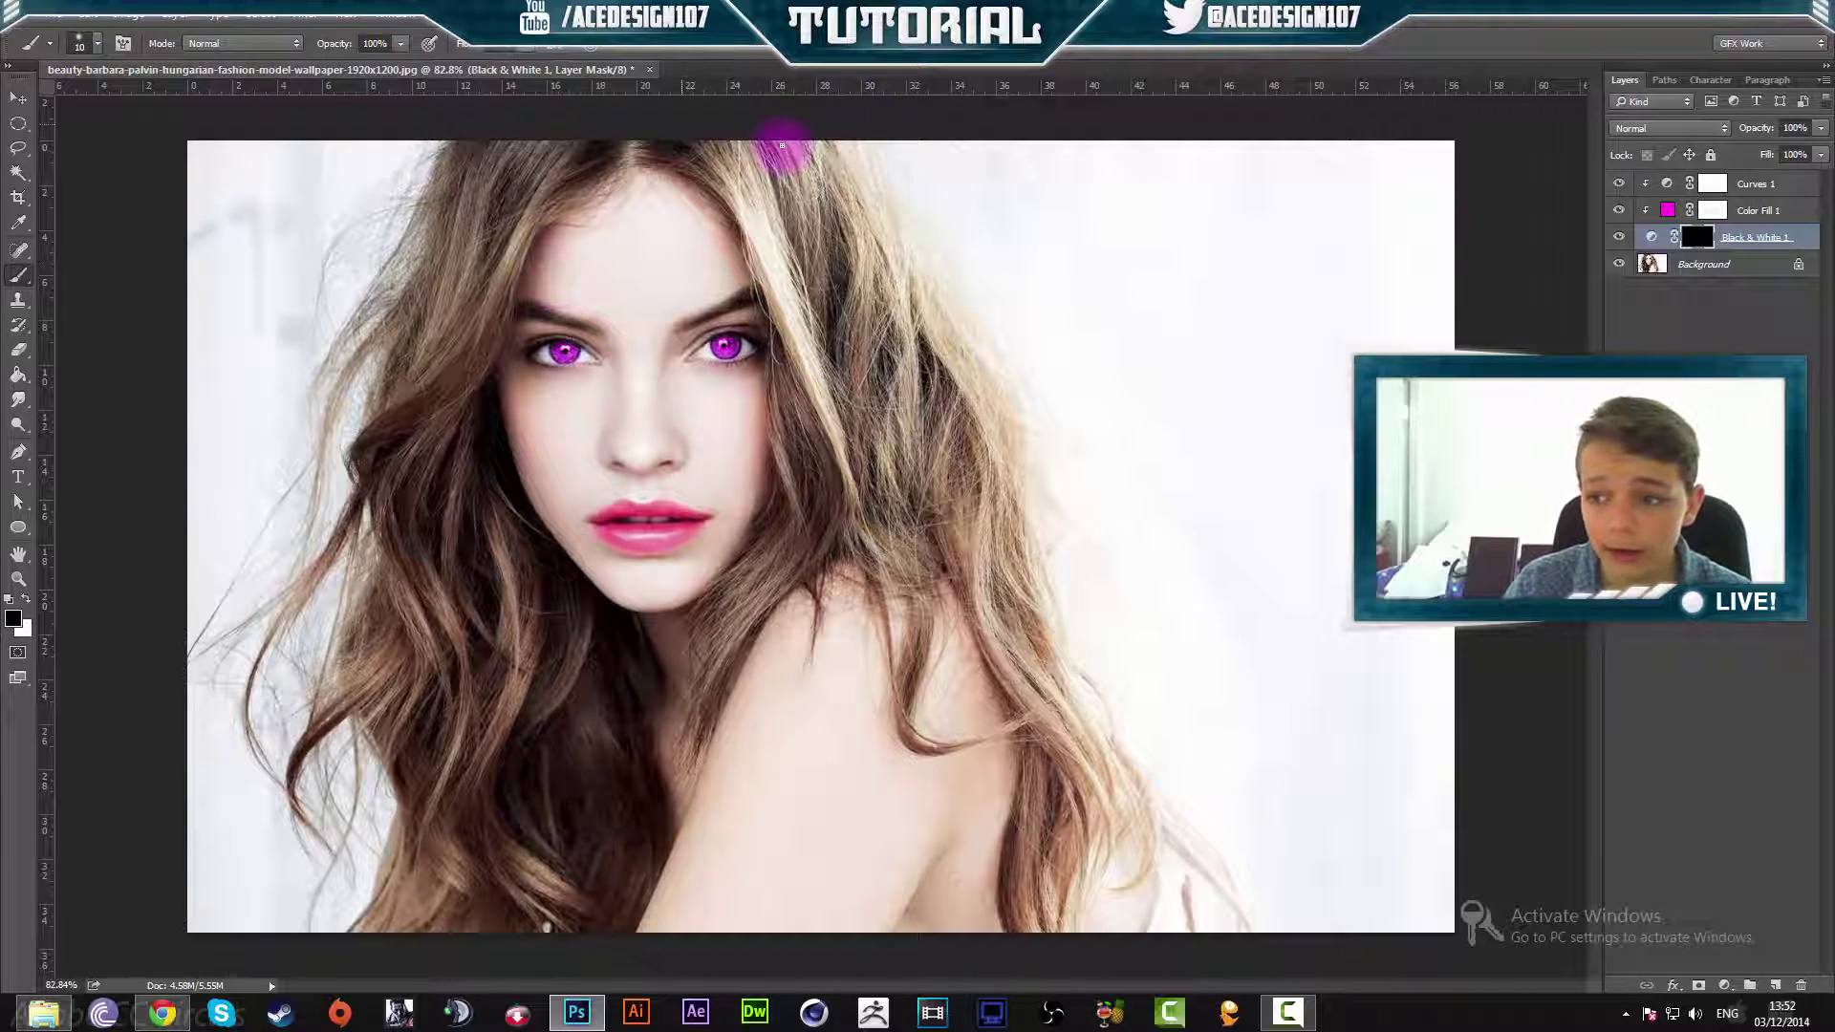
right_click(1669, 216)
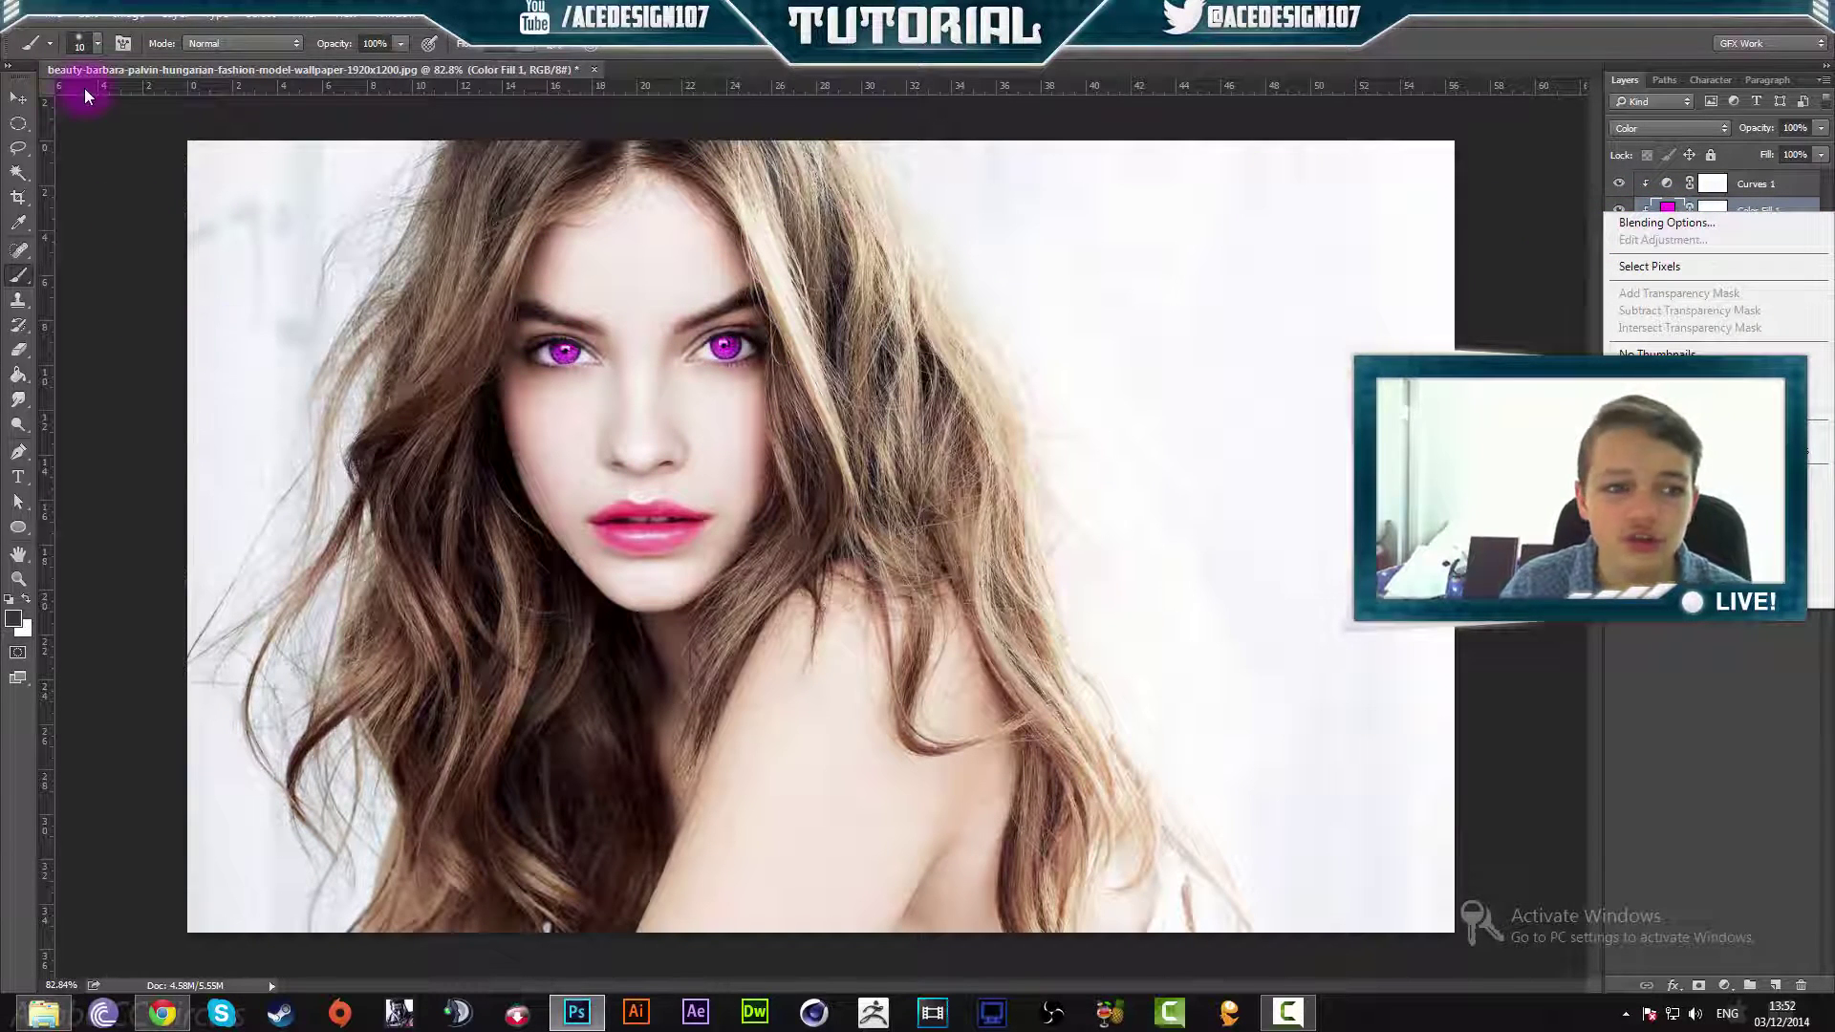
click(4, 111)
click(19, 97)
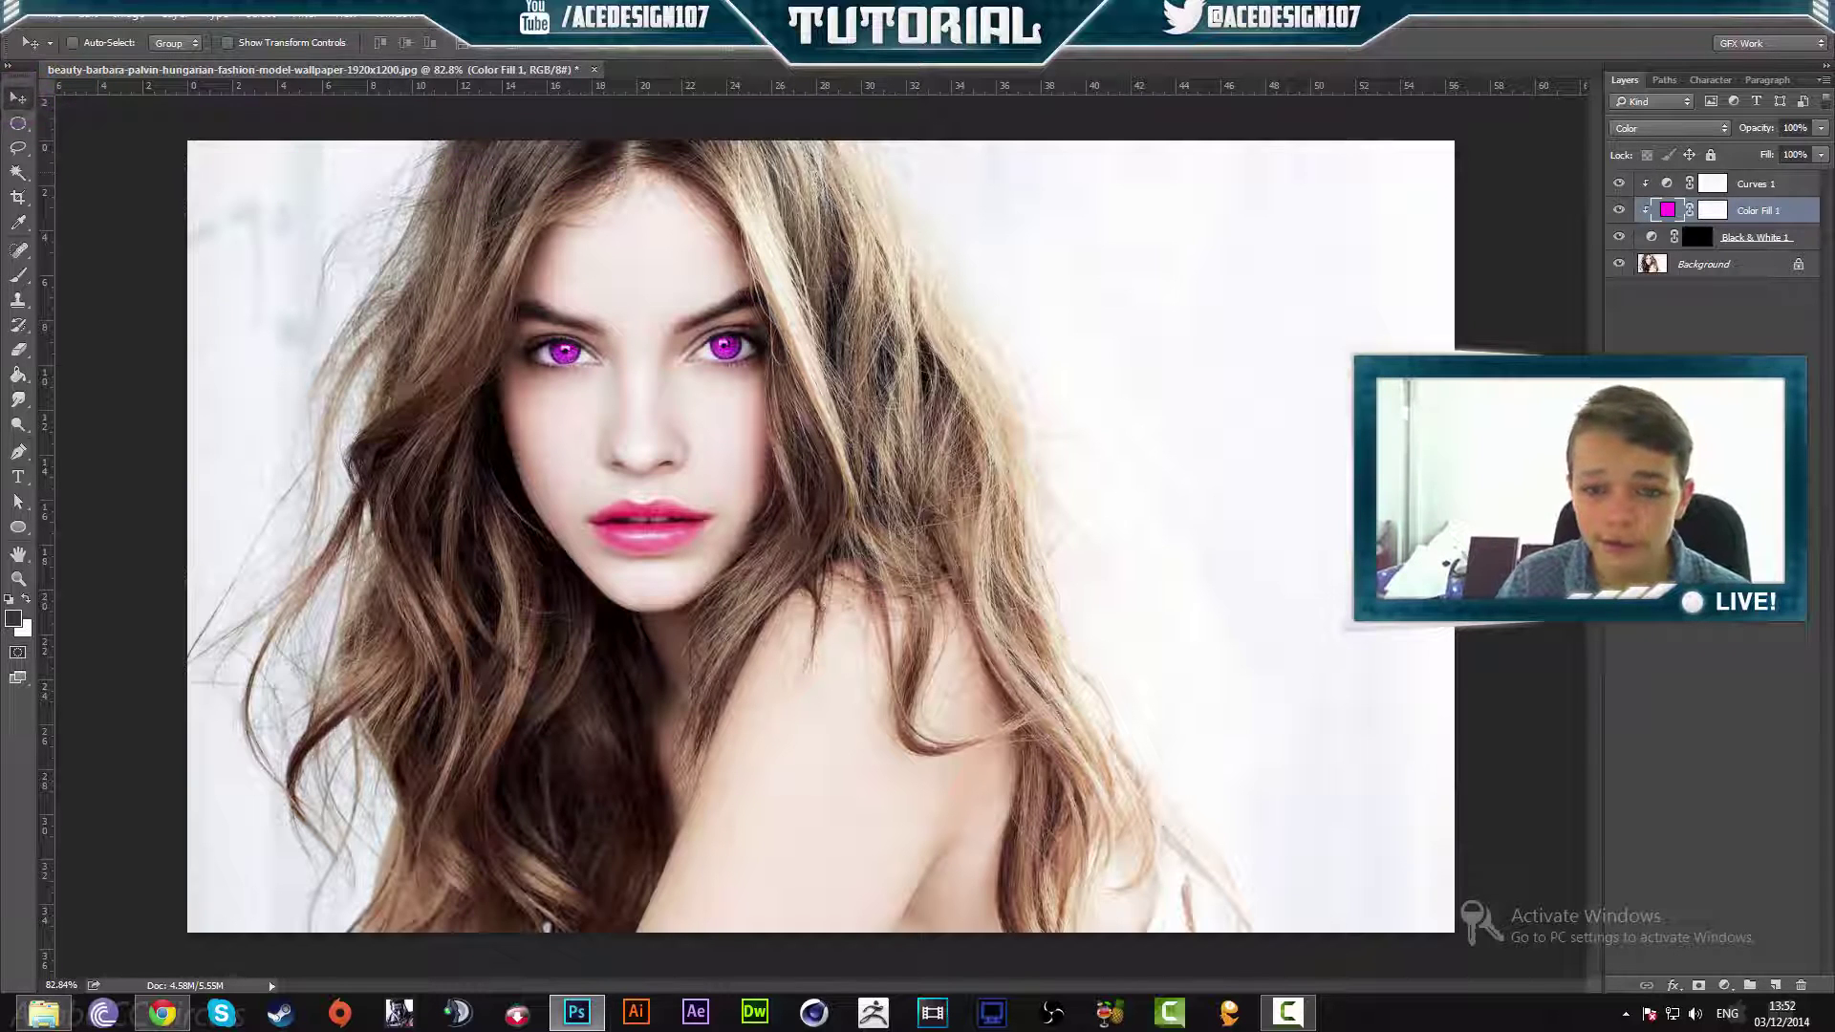